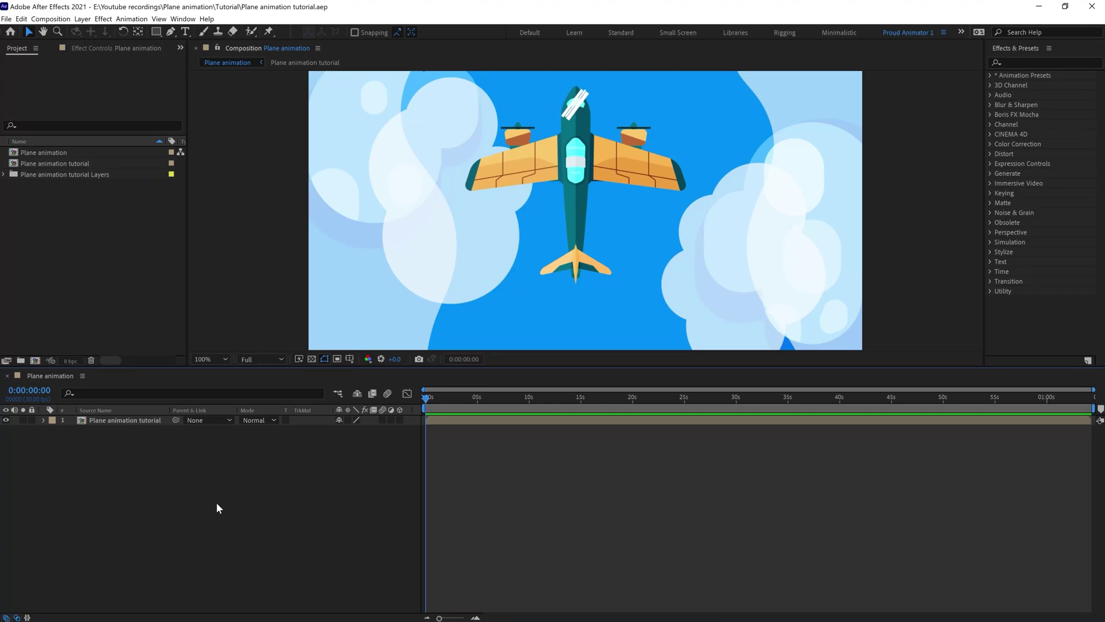
Open the Plane animation tutorial composition and pre-compose the layers from Reflect to Fan 2 as "Plane".
{"action": "double_click", "coordinate": [123, 420]}
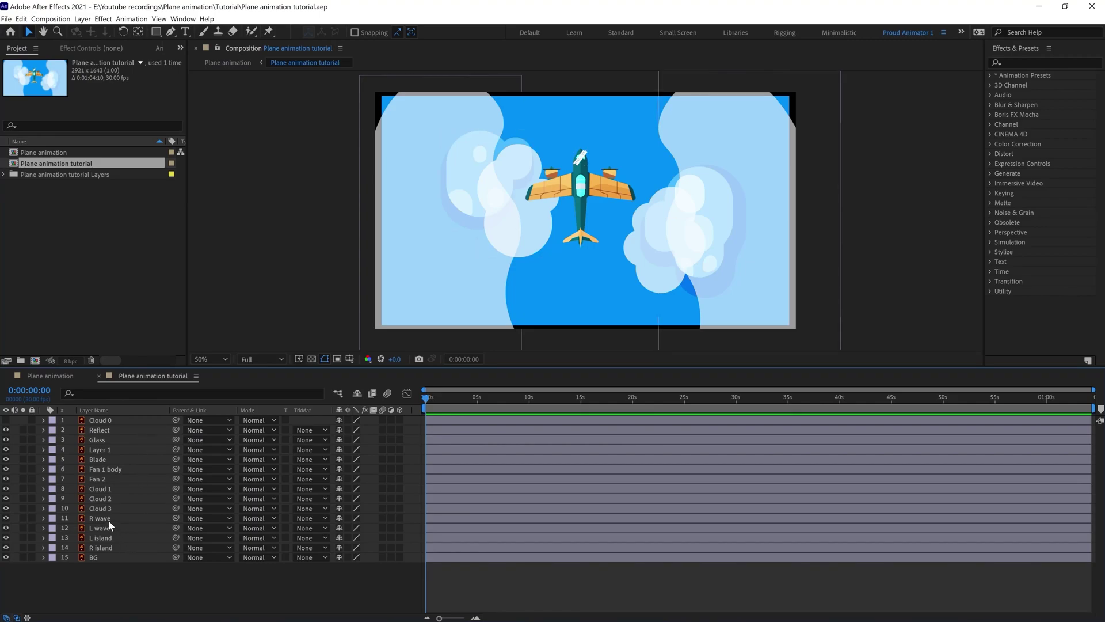
{"action": "left_click", "coordinate": [109, 458]}
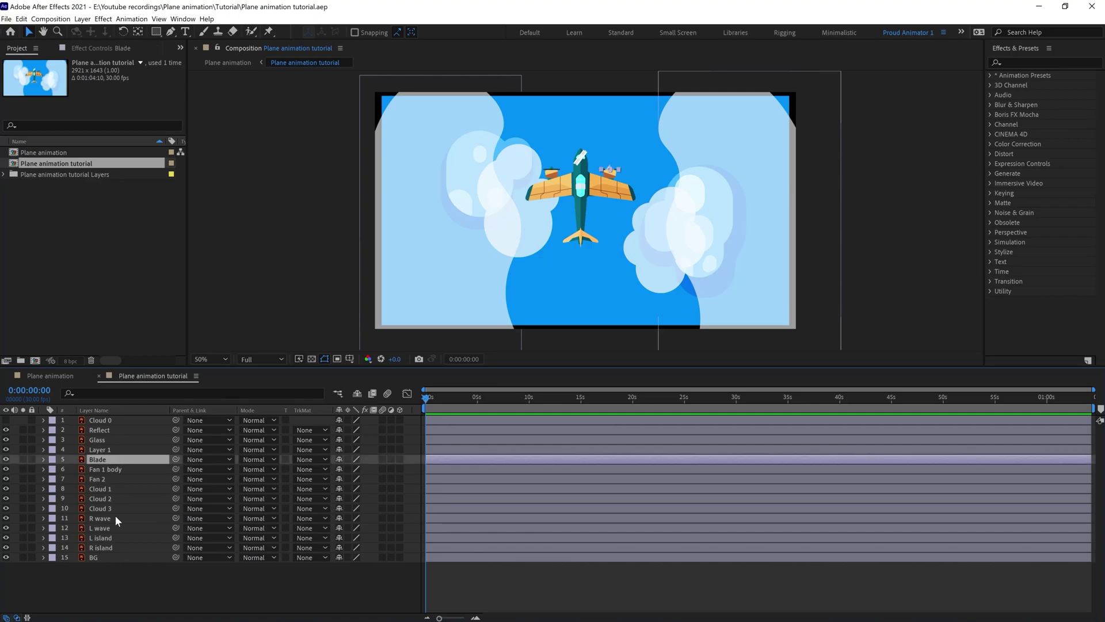
{"action": "left_click", "coordinate": [109, 479], "text": "shift"}
{"action": "left_click", "coordinate": [105, 450], "text": "shift"}
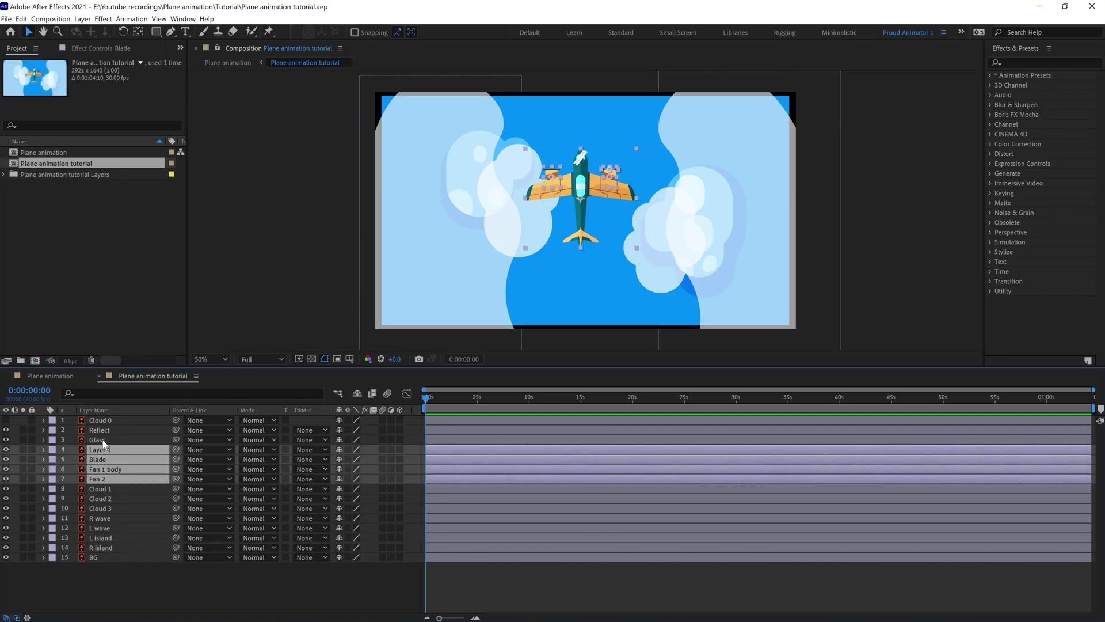
{"action": "left_click", "coordinate": [102, 430], "text": "shift"}
{"action": "right_click", "coordinate": [102, 429]}
{"action": "left_click", "coordinate": [129, 377]}
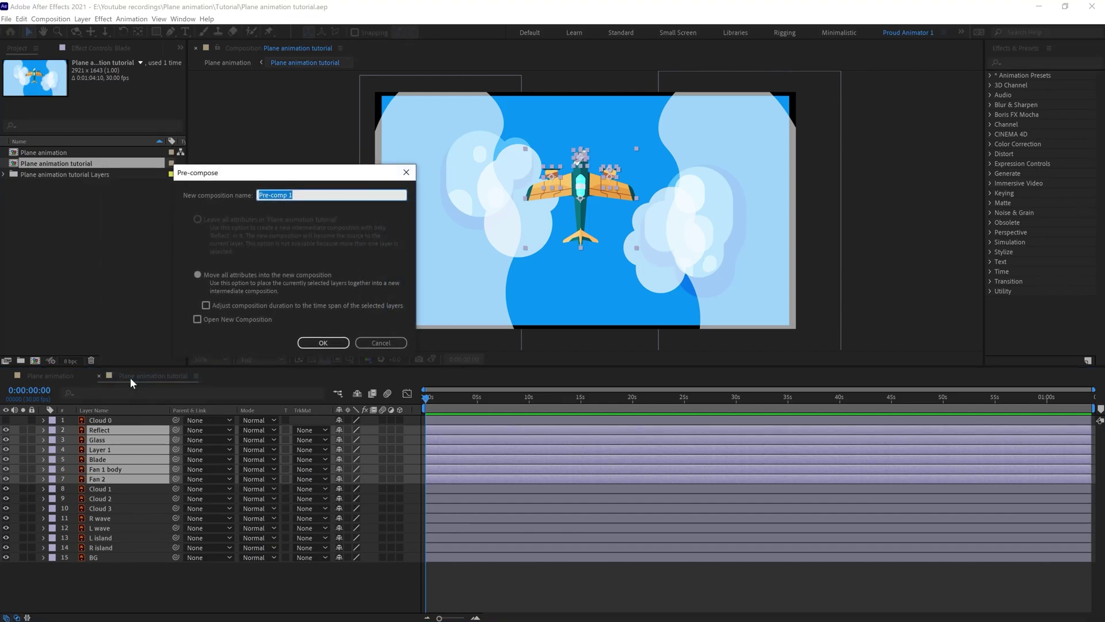
{"action": "type", "text": "Plane"}
{"action": "key", "text": "Return"}
Inside the Plane composition, pre-compose the Blade and Fan 1 body layers as "Fan".
{"action": "double_click", "coordinate": [105, 430]}
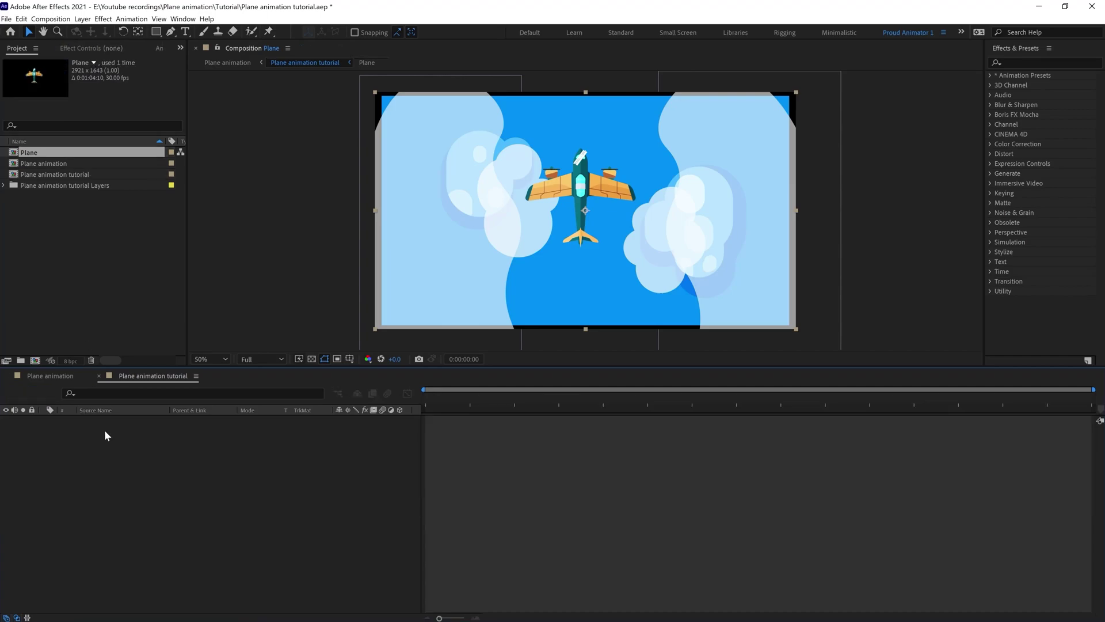
{"action": "scroll", "coordinate": [651, 167], "scroll_direction": "up", "scroll_amount": 2}
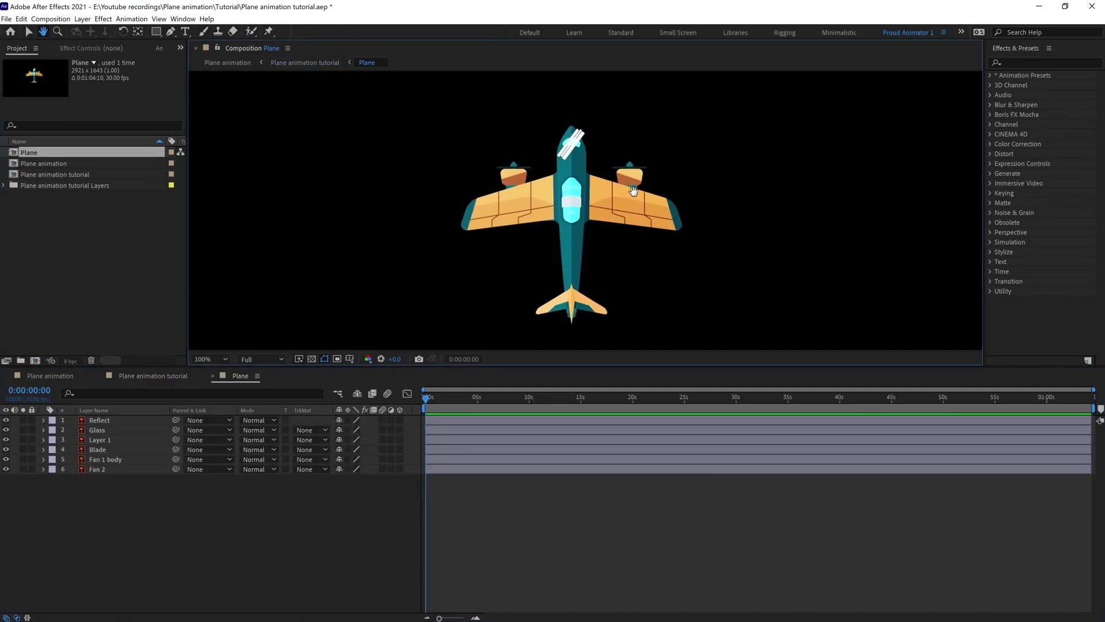
{"action": "left_click", "coordinate": [105, 459]}
{"action": "left_click", "coordinate": [109, 450], "text": "ctrl"}
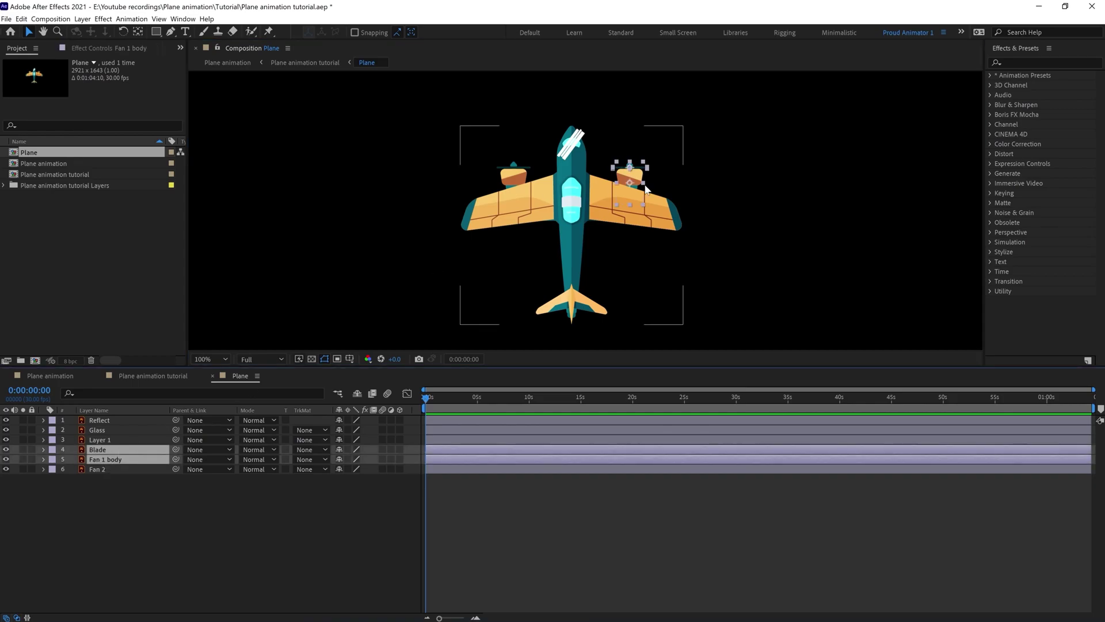
{"action": "right_click", "coordinate": [122, 458]}
{"action": "left_click", "coordinate": [172, 398]}
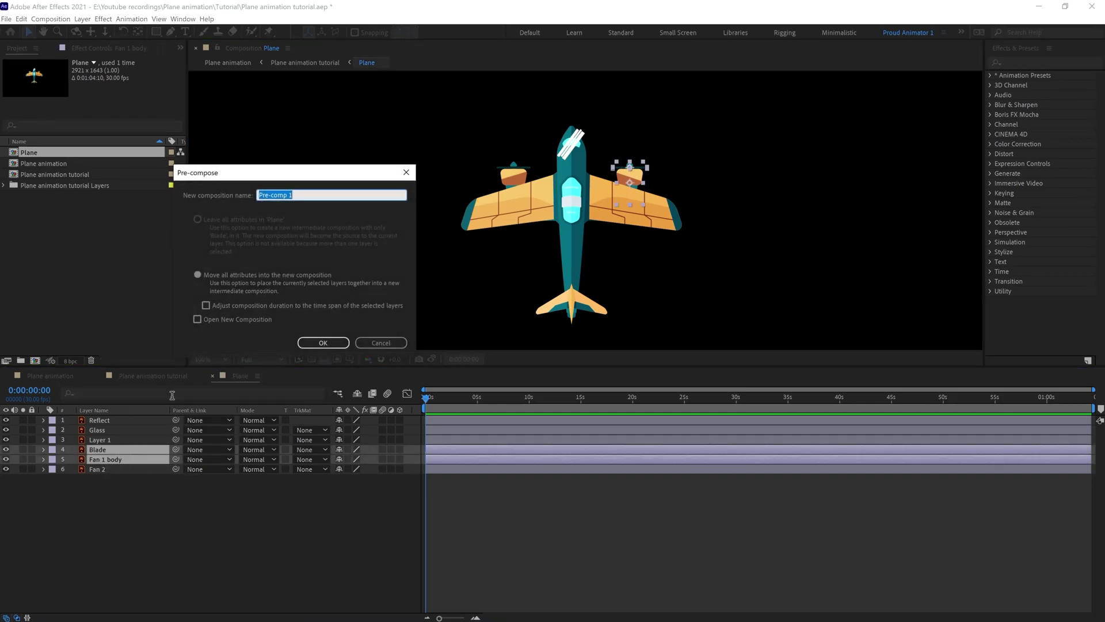
{"action": "type", "text": "Fan"}
{"action": "key", "text": "Return"}
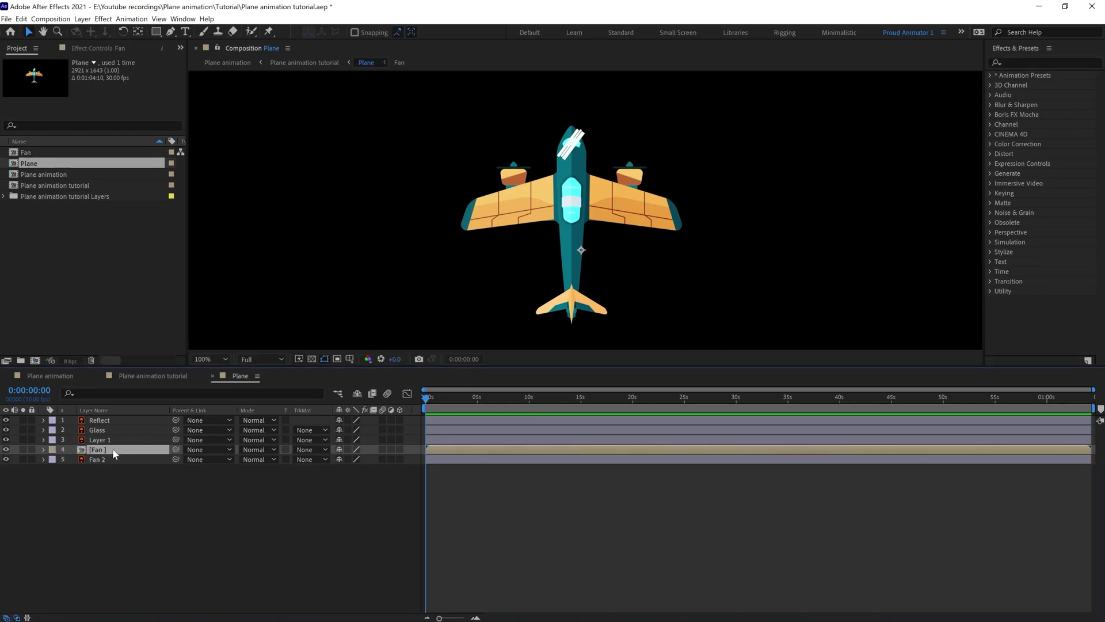
Duplicate the Fan layer onto the left wing's engine as a replacement for the Fan 2 layer, and delete Fan 2.
{"action": "key", "text": "ctrl+d"}
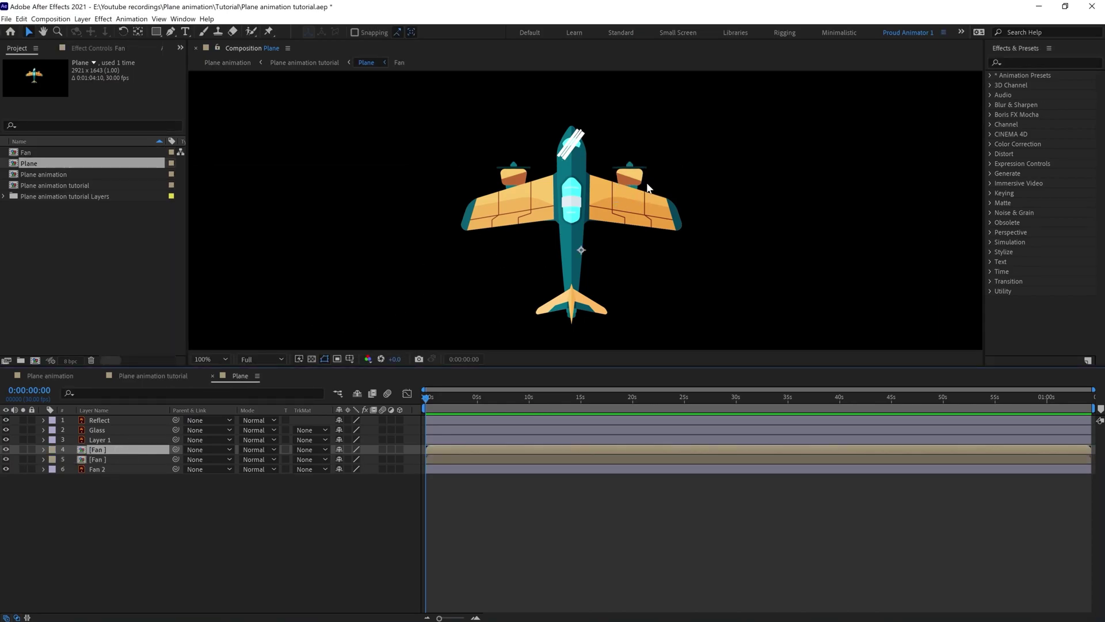
{"action": "mouse_move", "coordinate": [518, 172]}
{"action": "left_mouse_down"}
{"action": "mouse_move", "coordinate": [534, 175]}
{"action": "mouse_move", "coordinate": [521, 177]}
{"action": "left_mouse_up"}
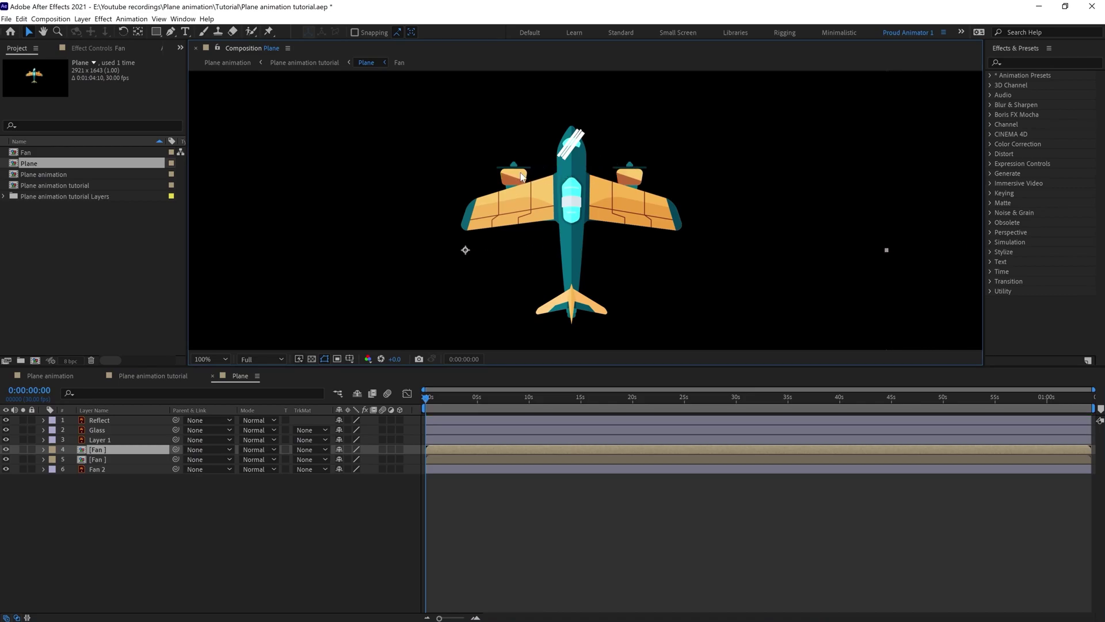
{"action": "left_click", "coordinate": [98, 468]}
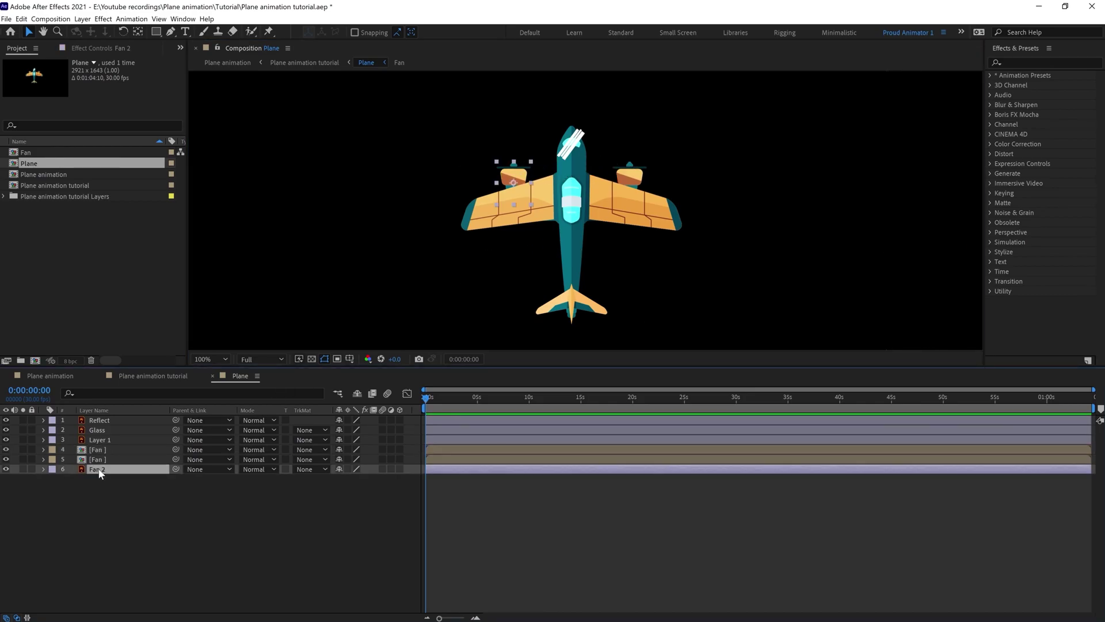
{"action": "key", "text": "Delete"}
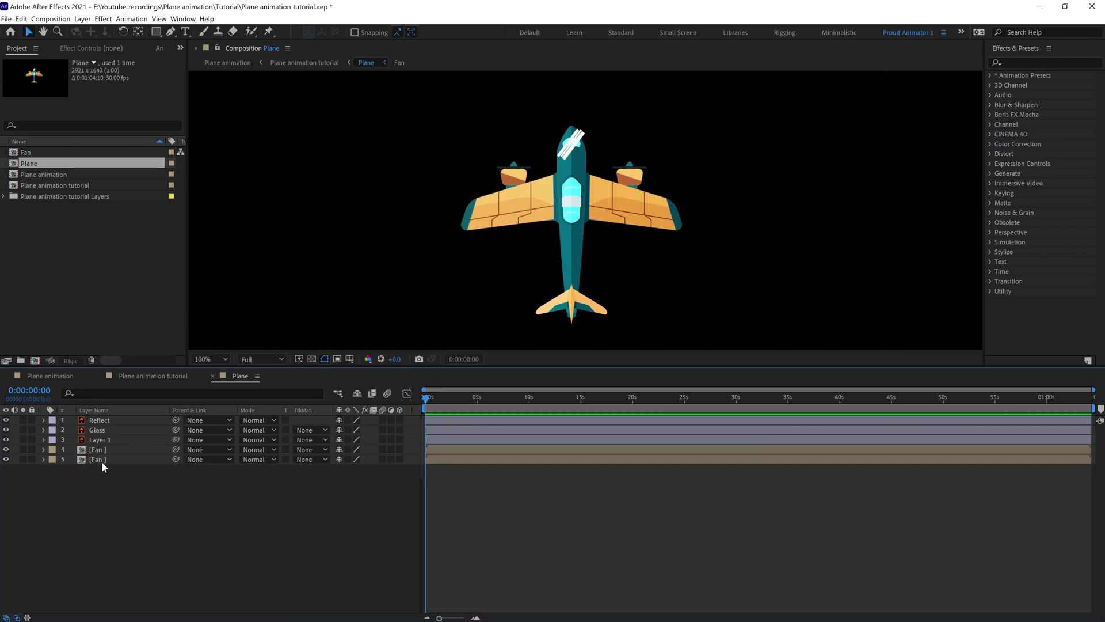
In the Fan composition, create shapes from the Blade vector layer and delete the original Blade layer.
{"action": "double_click", "coordinate": [102, 459]}
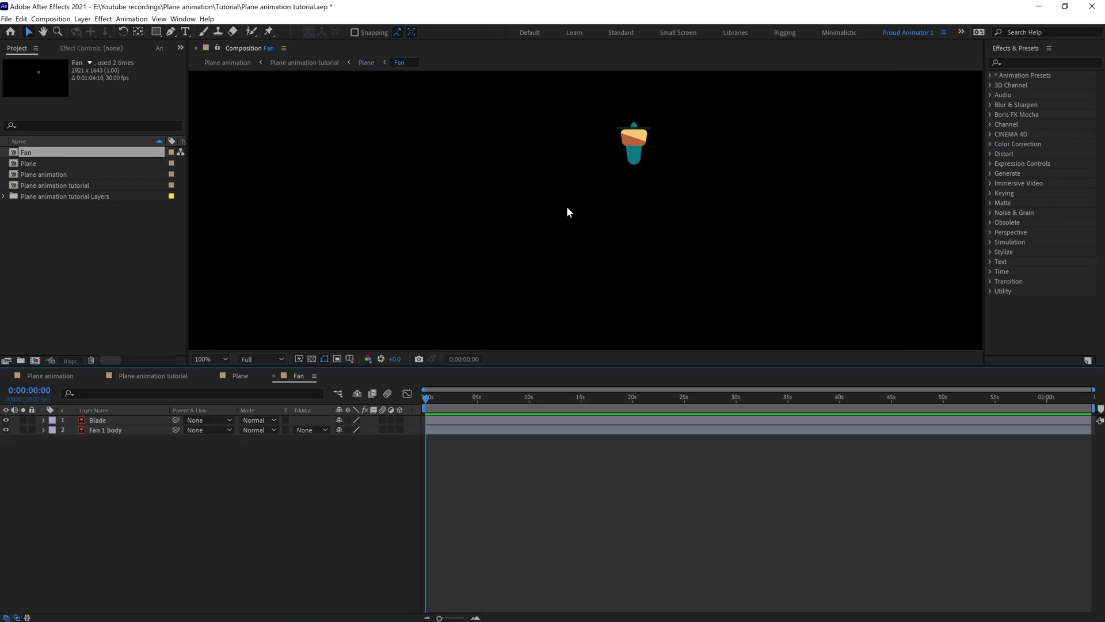
{"action": "scroll", "coordinate": [566, 211], "scroll_direction": "up", "scroll_amount": 2}
{"action": "left_click_drag", "start_coordinate": [658, 163], "coordinate": [530, 266]}
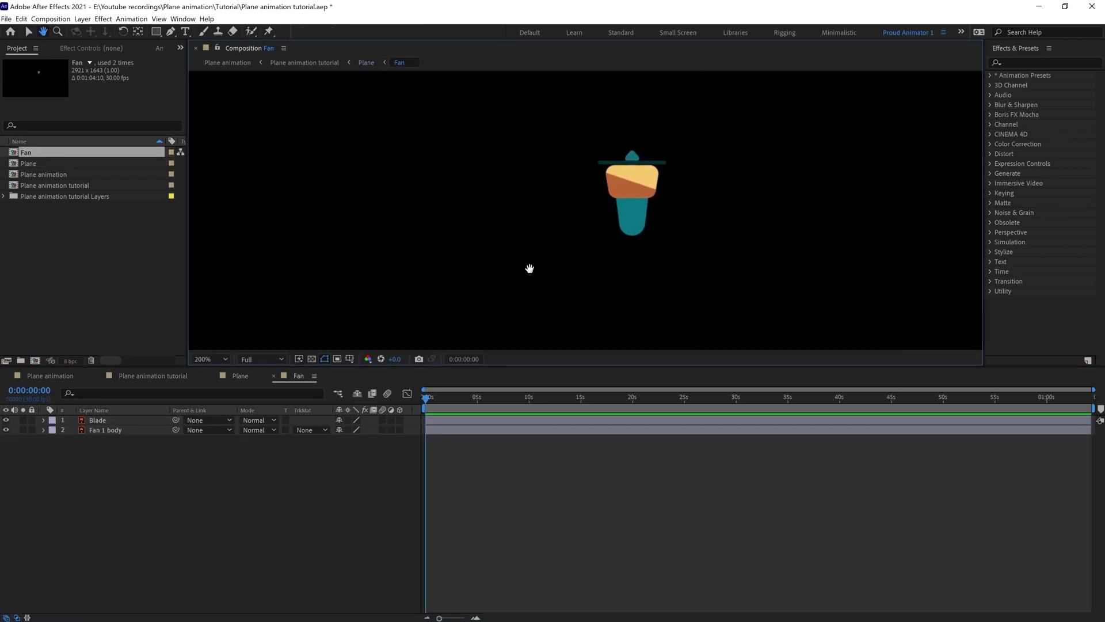
{"action": "left_click", "coordinate": [108, 422]}
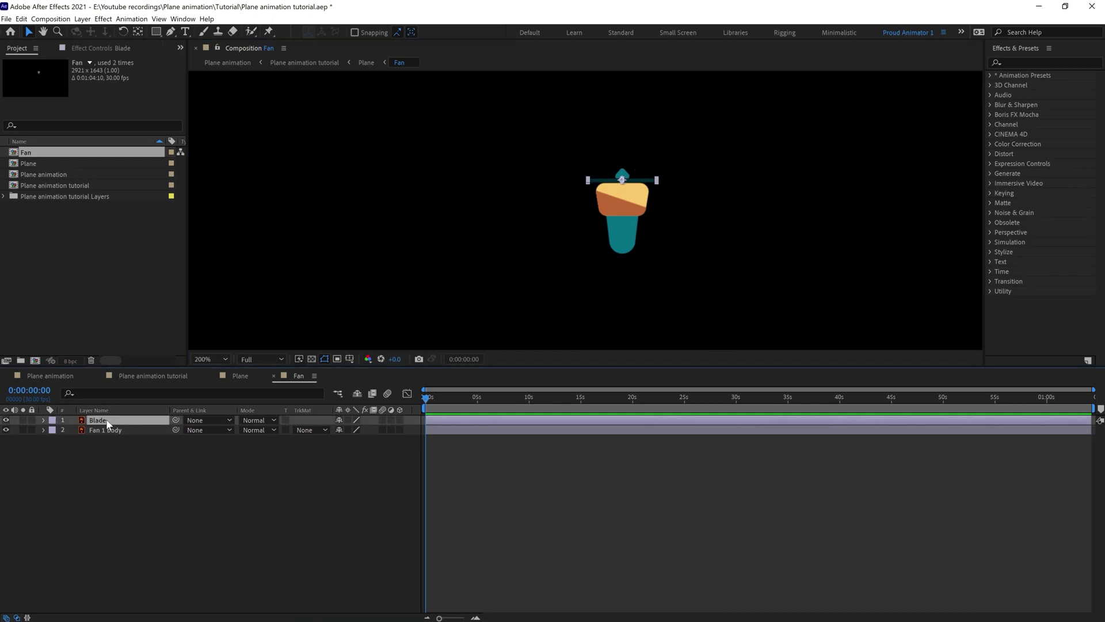
{"action": "right_click", "coordinate": [107, 423]}
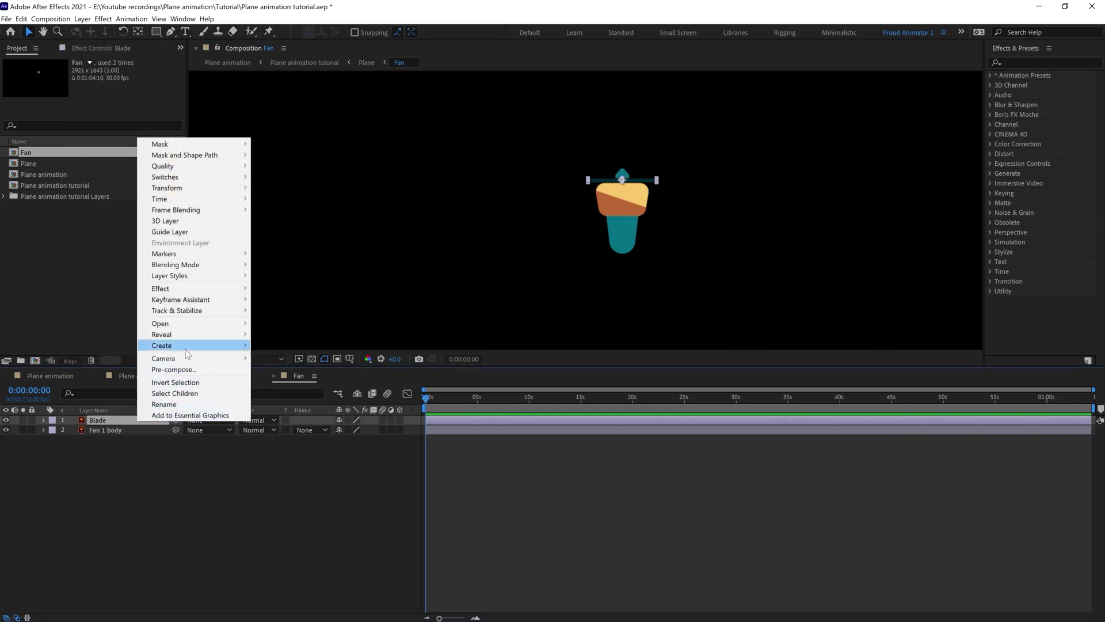
{"action": "mouse_move", "coordinate": [186, 349]}
{"action": "left_click", "coordinate": [322, 377]}
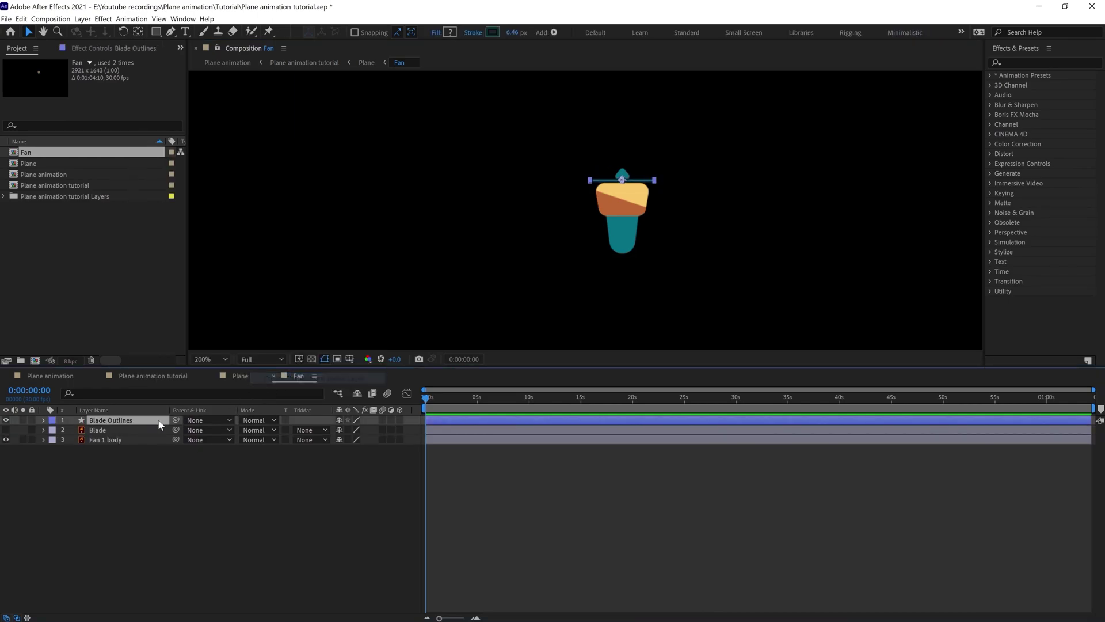
{"action": "key", "text": "Delete"}
Rename the Blade Outlines shape layer to "Blade".
{"action": "left_click", "coordinate": [115, 419]}
{"action": "key", "text": "Return"}
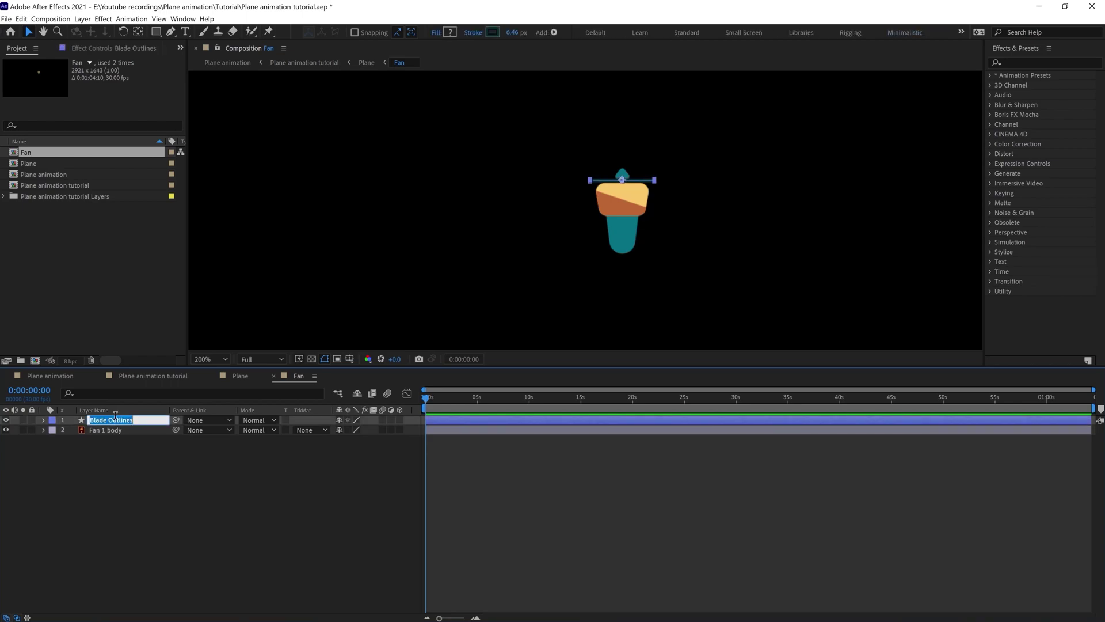
{"action": "key", "text": "End"}
{"action": "key", "text": "shift+Left"}
{"action": "key", "text": "shift+Left"}
{"action": "key", "text": "shift+Left"}
{"action": "key", "text": "shift+Left"}
{"action": "key", "text": "shift+Left"}
{"action": "key", "text": "shift+Left"}
{"action": "key", "text": "shift+Left"}
{"action": "key", "text": "shift+Left"}
{"action": "key", "text": "BackSpace"}
{"action": "key", "text": "Return"}
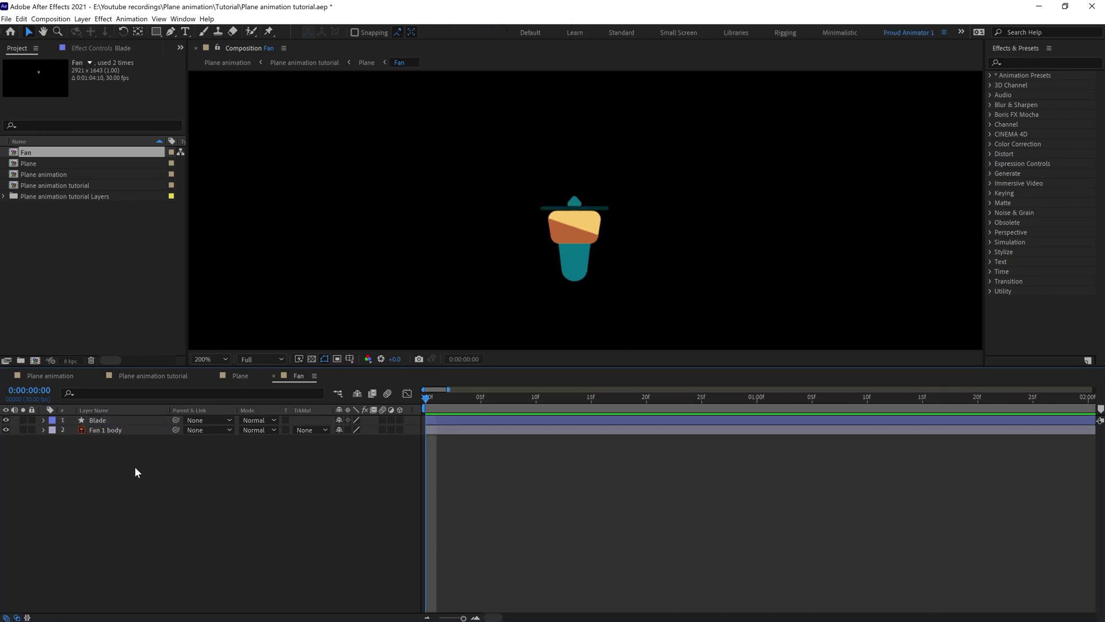
Set a Path keyframe for the Blade shape's Path 1 at frame 0.
{"action": "left_click", "coordinate": [105, 418]}
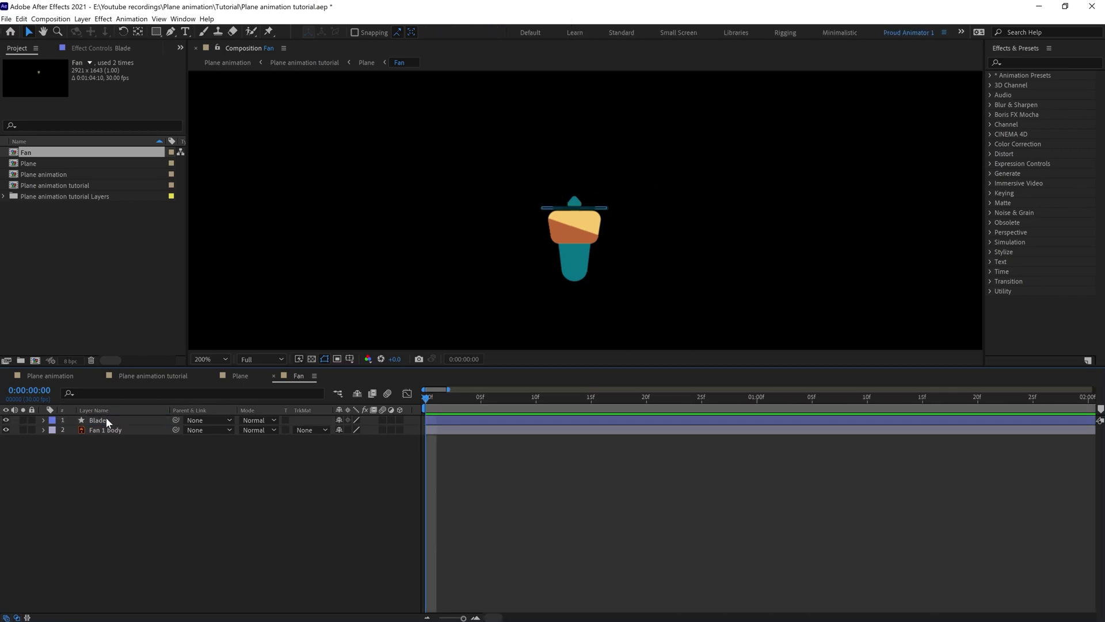
{"action": "left_click", "coordinate": [43, 418]}
{"action": "left_click", "coordinate": [91, 459]}
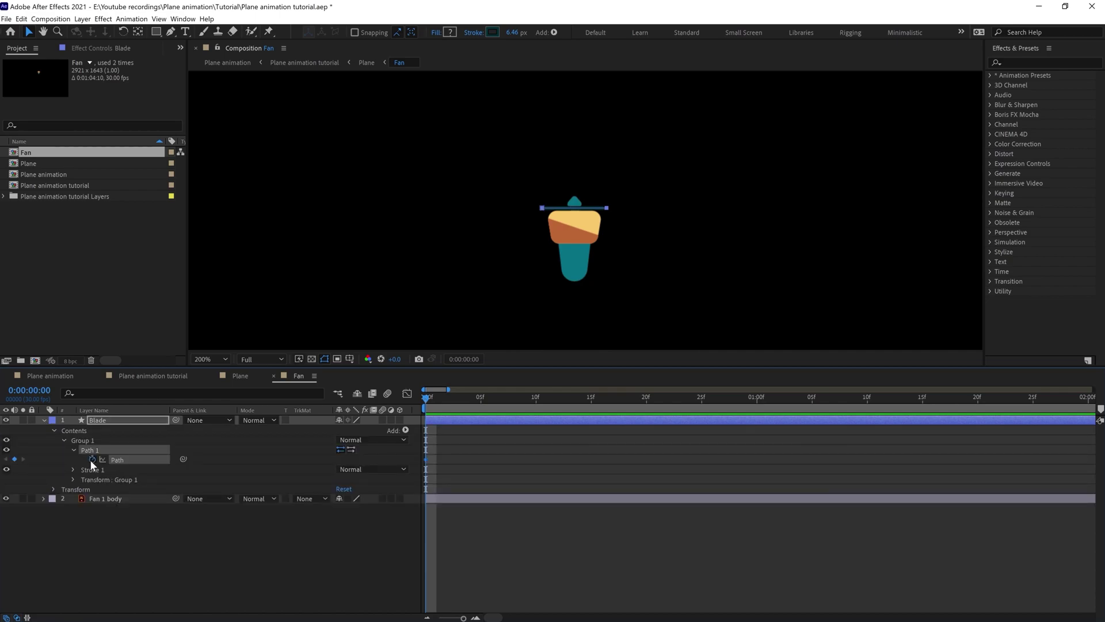
At frame 2, shorten the blade path from both ends to about the width of the fan's teal tip.
{"action": "left_click", "coordinate": [43, 392]}
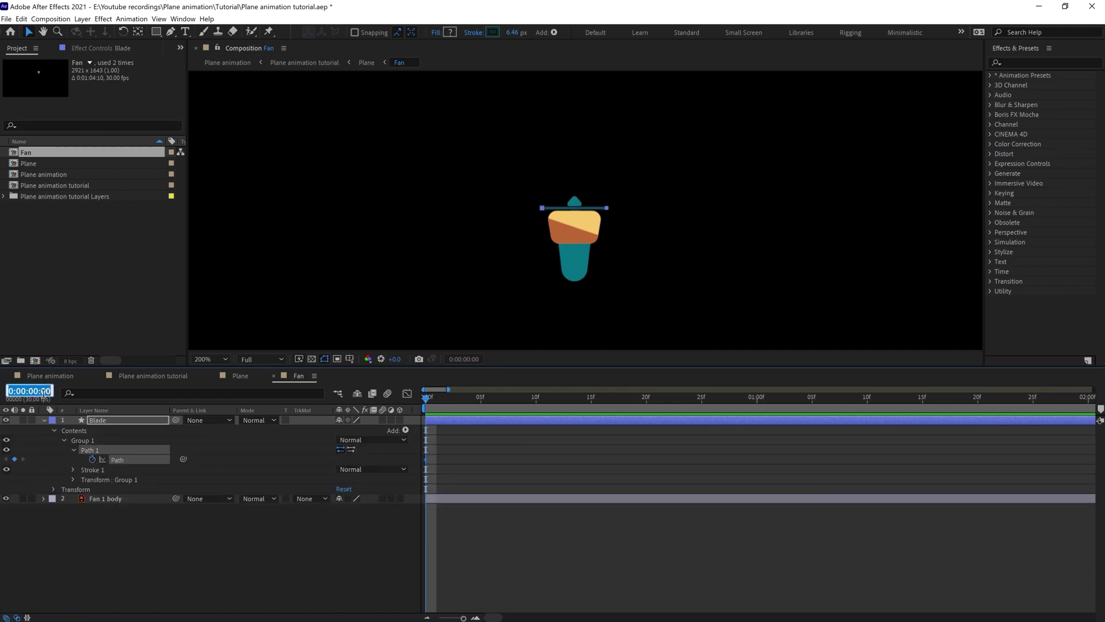
{"action": "type", "text": "2"}
{"action": "key", "text": "Return"}
{"action": "key", "text": "period"}
{"action": "key", "text": "period"}
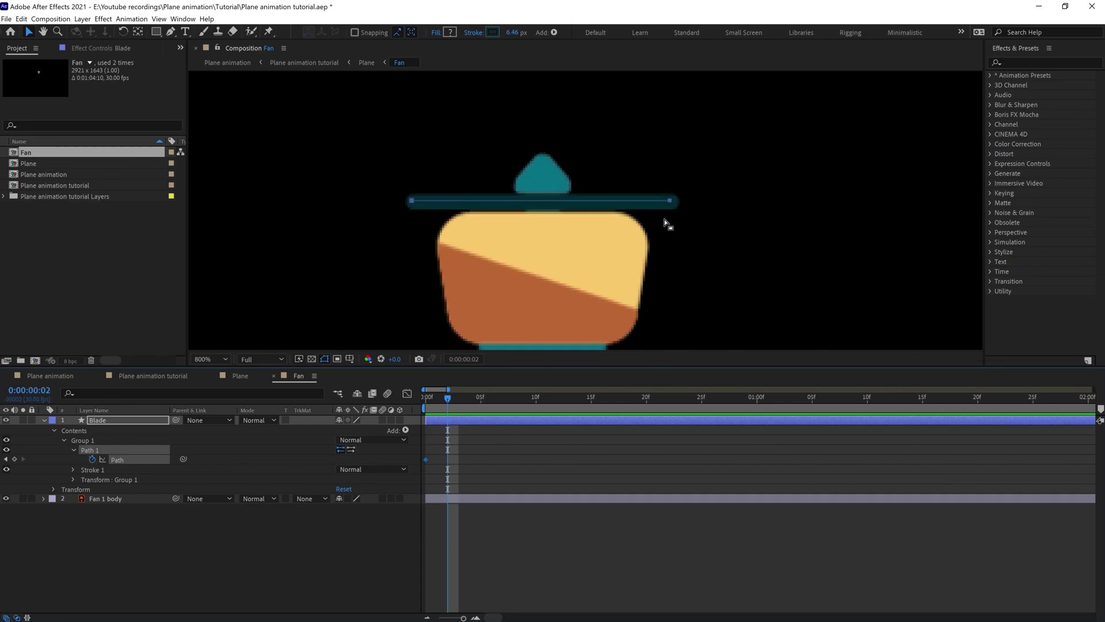
{"action": "left_click", "coordinate": [106, 450]}
{"action": "left_click_drag", "start_coordinate": [671, 200], "coordinate": [563, 201]}
{"action": "left_click_drag", "start_coordinate": [411, 200], "coordinate": [518, 200]}
Copy the blade's first Path keyframe to frame 4.
{"action": "left_click", "coordinate": [25, 389]}
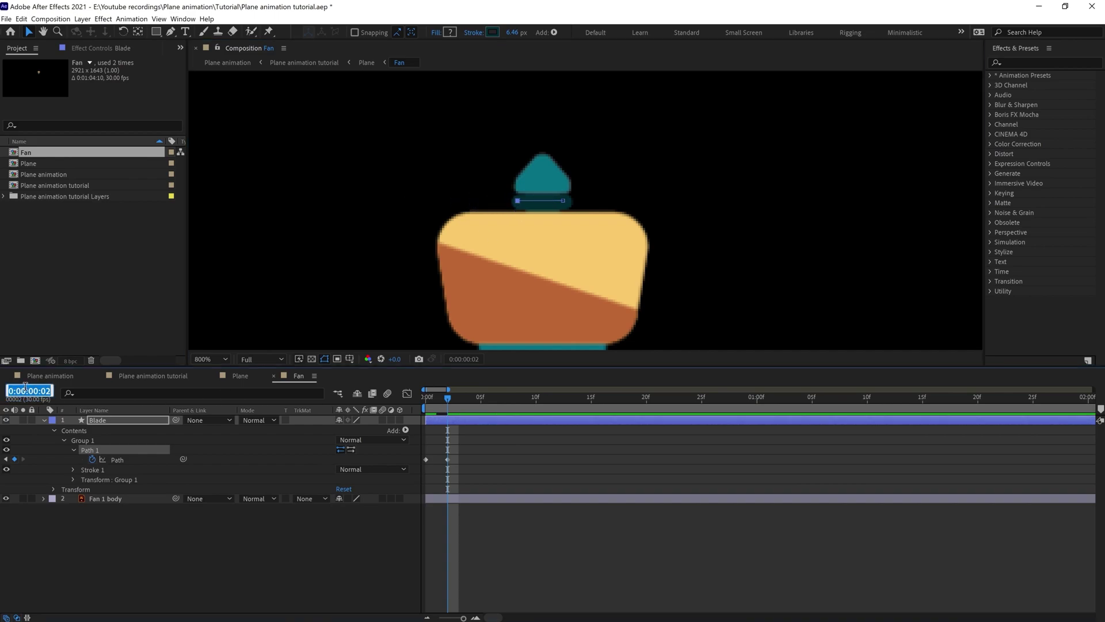
{"action": "type", "text": "4"}
{"action": "key", "text": "Return"}
{"action": "left_click", "coordinate": [427, 459]}
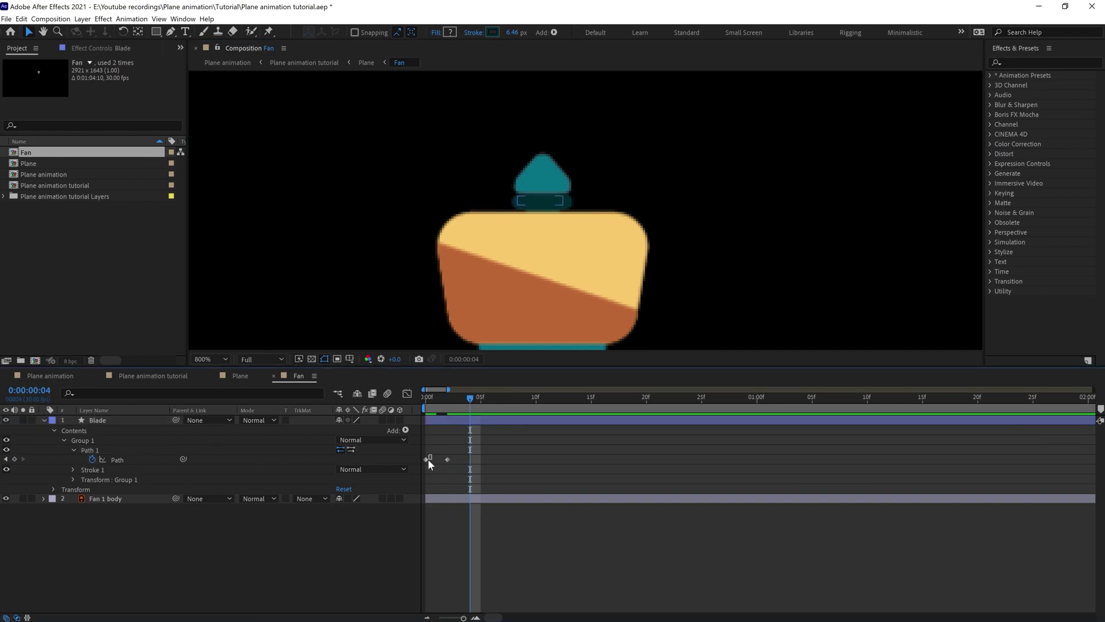
{"action": "left_click", "coordinate": [425, 459]}
{"action": "key", "text": "ctrl+c"}
{"action": "key", "text": "ctrl+v"}
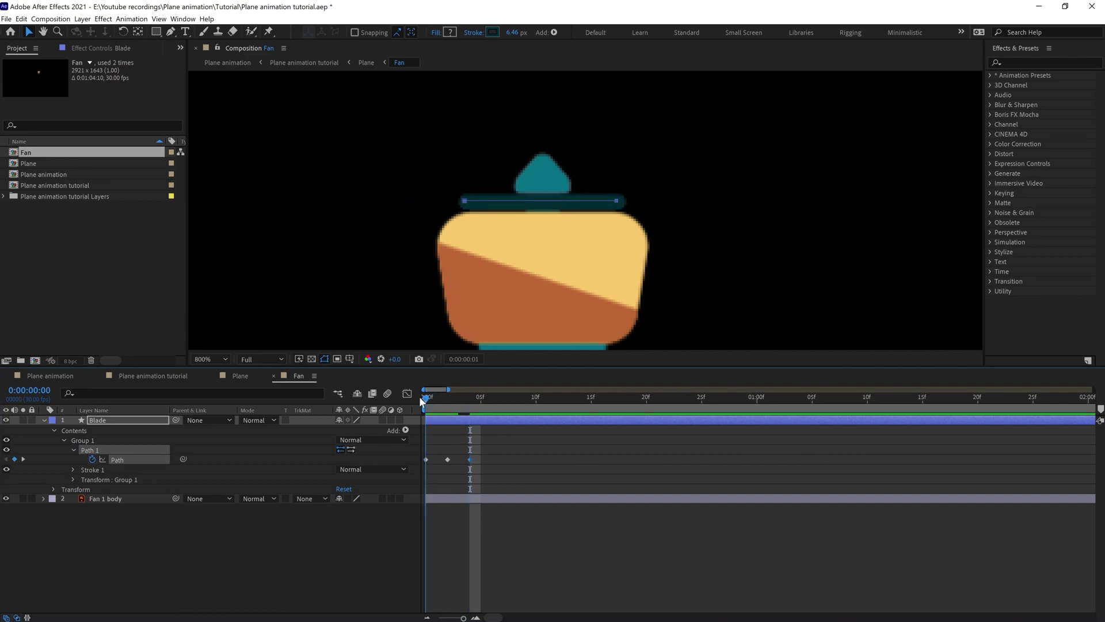
Add a keyframe-looping expression to the Blade's Path, beginning with if (numKeys >1 && time > key(numKeys).time){, and preview the spinning blade.
{"action": "key", "text": "Home"}
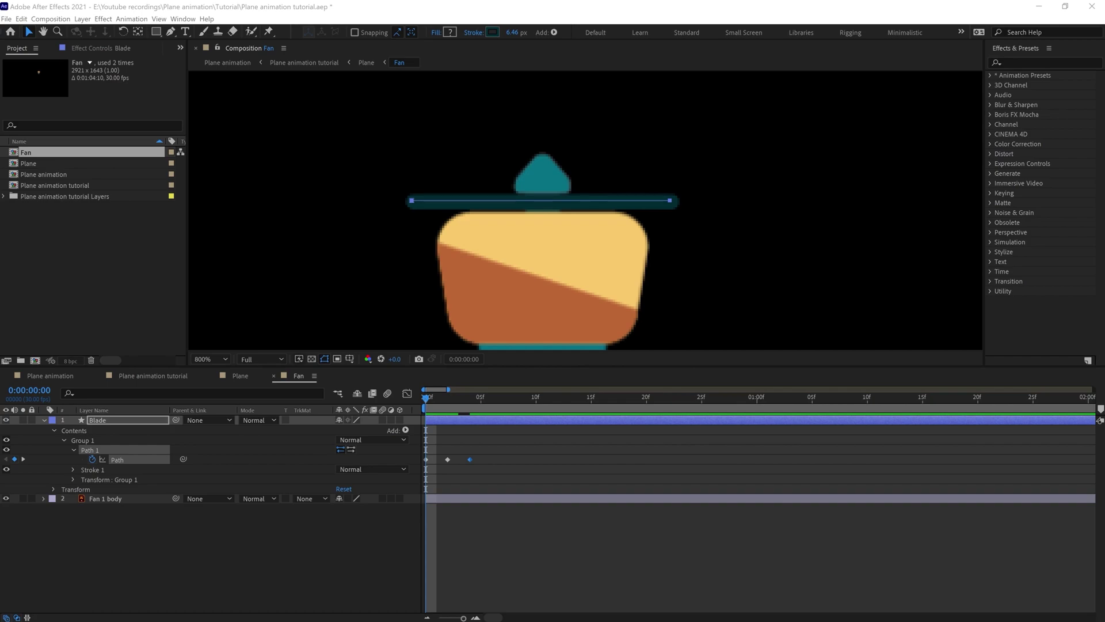
{"action": "left_click", "coordinate": [93, 459], "text": "alt"}
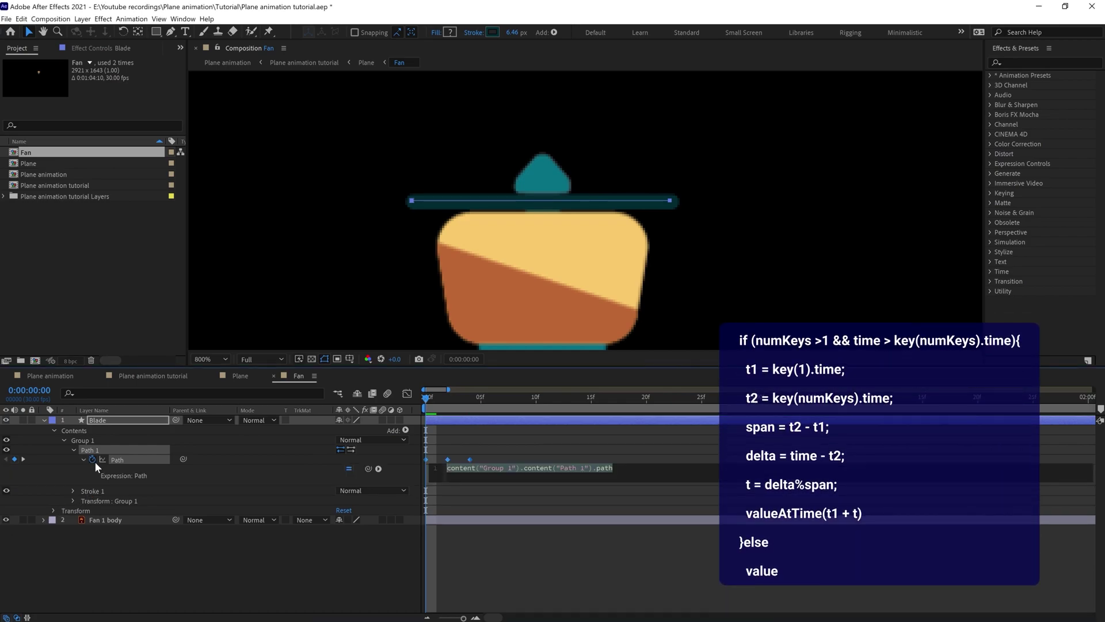
{"action": "key", "text": "ctrl+v"}
{"action": "left_click", "coordinate": [520, 565]}
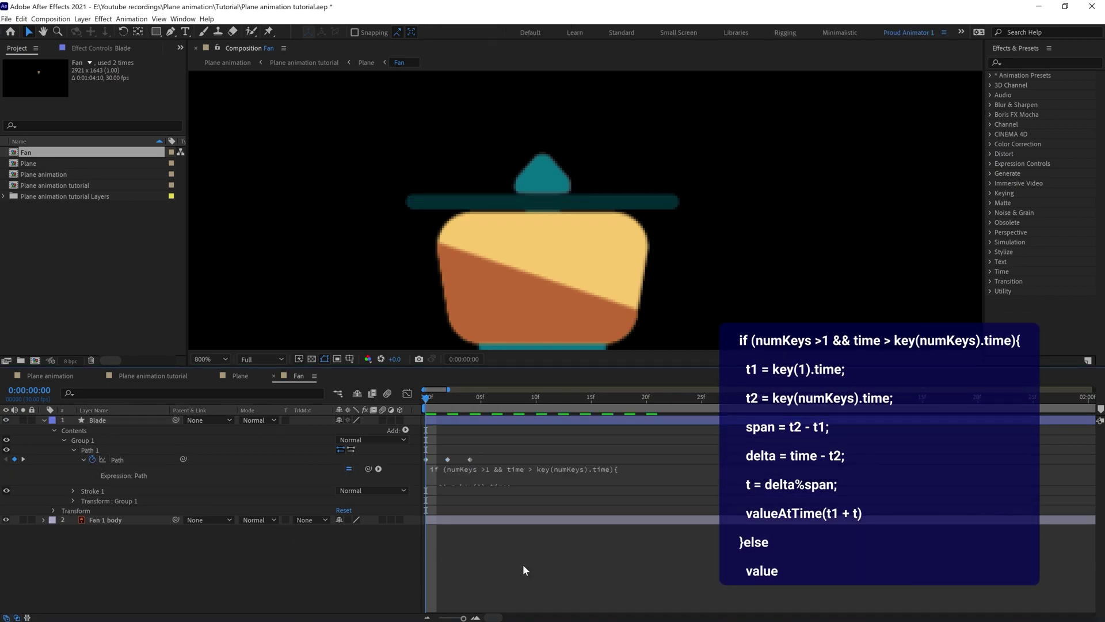
{"action": "scroll", "coordinate": [571, 284], "scroll_direction": "down", "scroll_amount": 1}
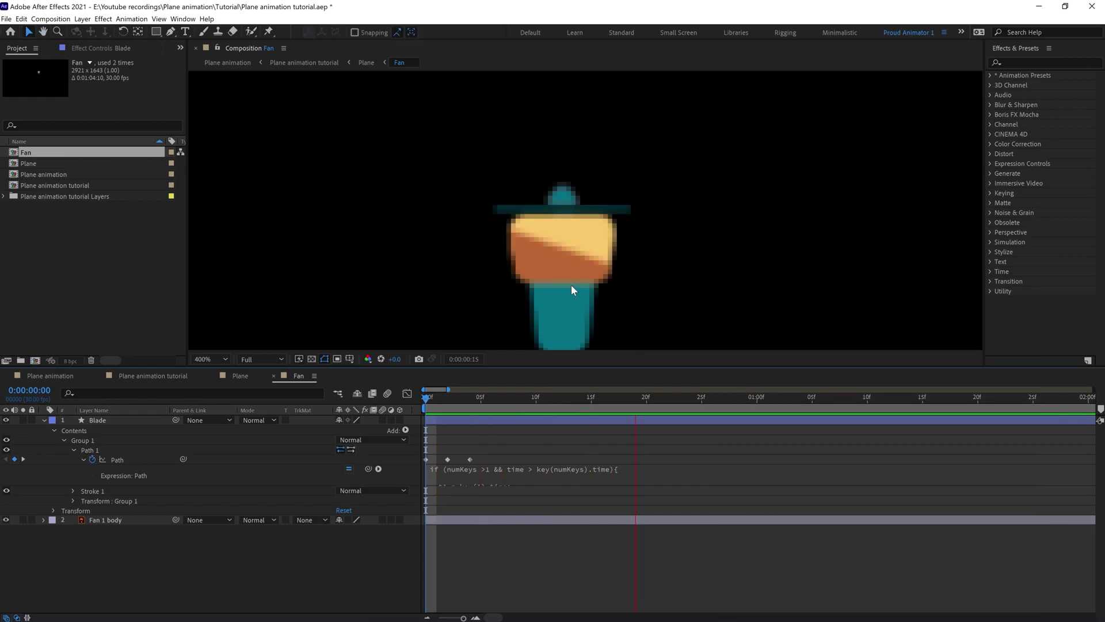
{"action": "left_click", "coordinate": [426, 400]}
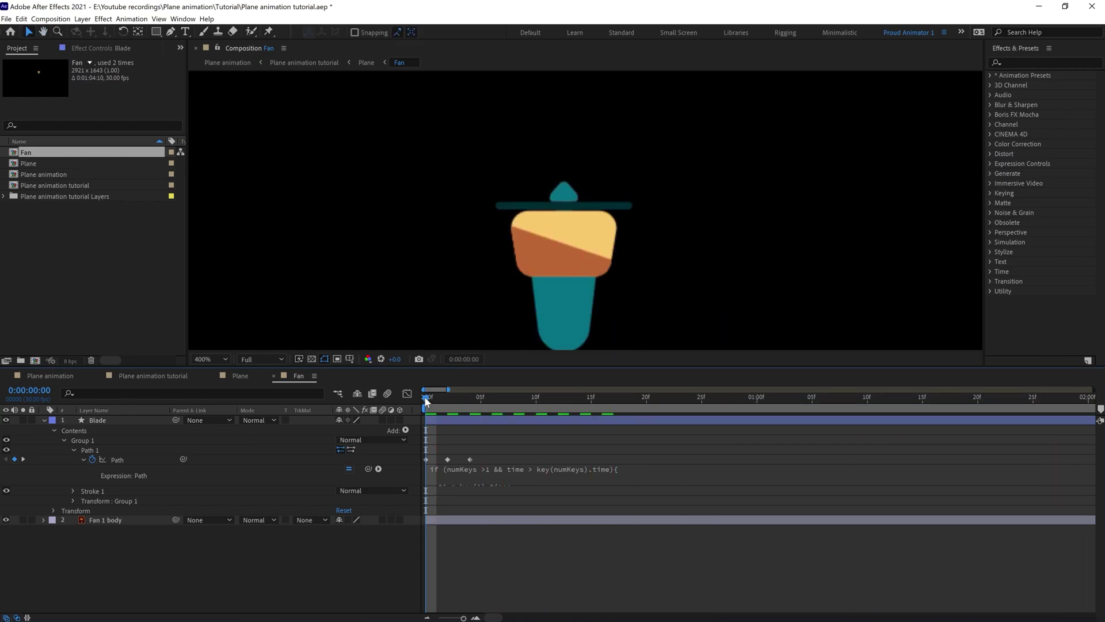
In the Plane composition, keyframe the Reflect layer's Position at frame 0 and move it horizontally to the left of the nose glass.
{"action": "left_click", "coordinate": [236, 376]}
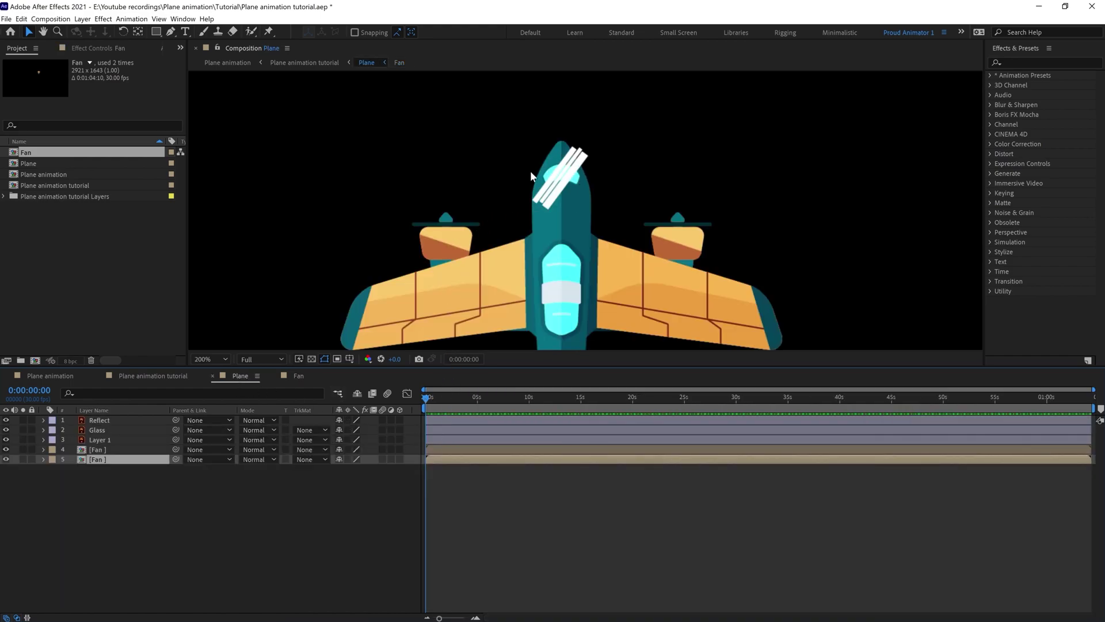
{"action": "left_click", "coordinate": [110, 420]}
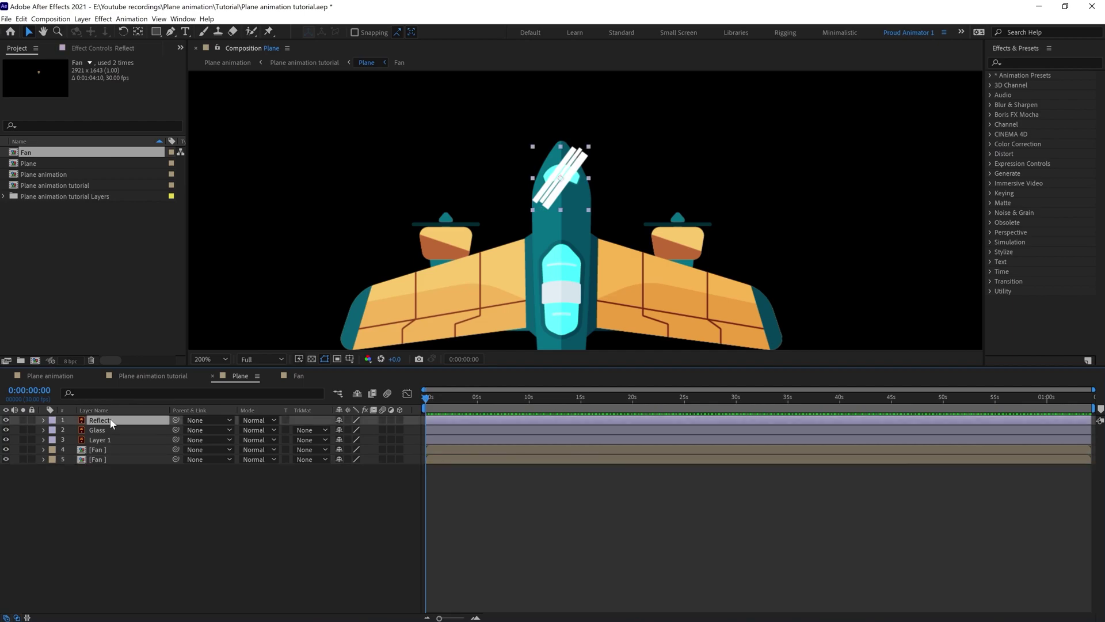
{"action": "key", "text": "p"}
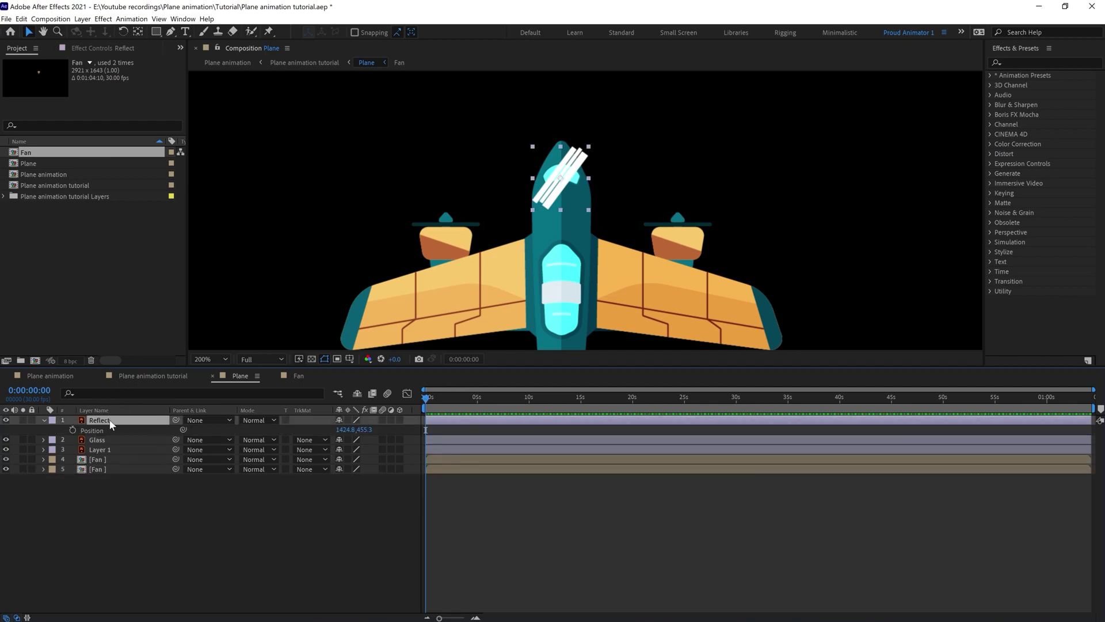
{"action": "left_click", "coordinate": [73, 430]}
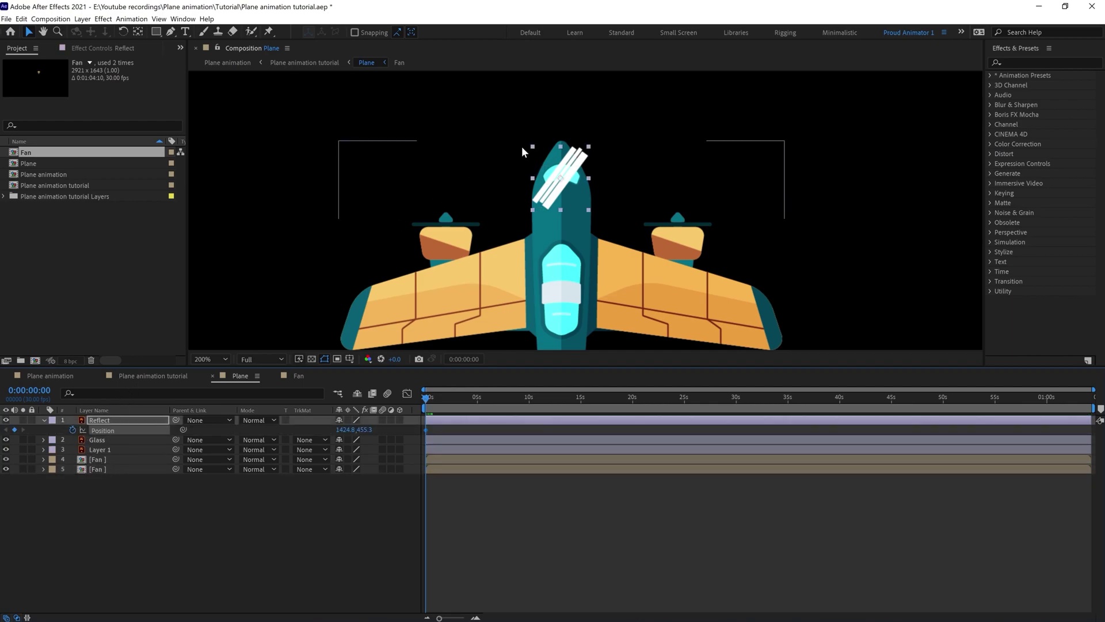
{"action": "key", "text": "period"}
{"action": "left_click_drag", "start_coordinate": [535, 155], "coordinate": [467, 155]}
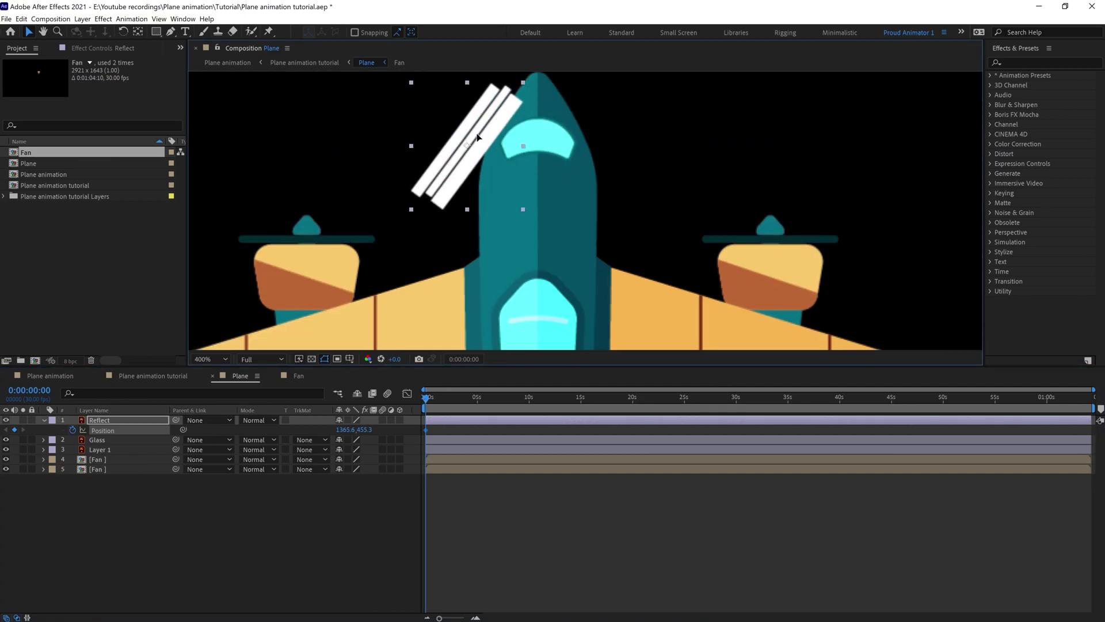
At frame 10, move the Reflect layer horizontally to the right of the nose glass and apply Easy Ease to both Position keyframes.
{"action": "left_click", "coordinate": [35, 388]}
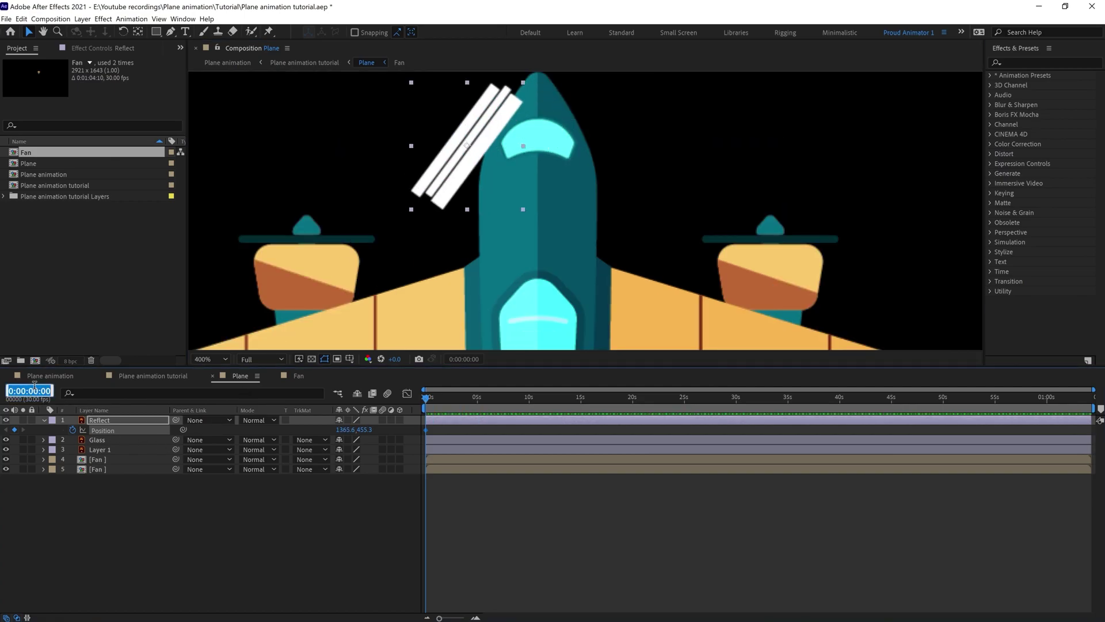
{"action": "type", "text": "+10"}
{"action": "key", "text": "Return"}
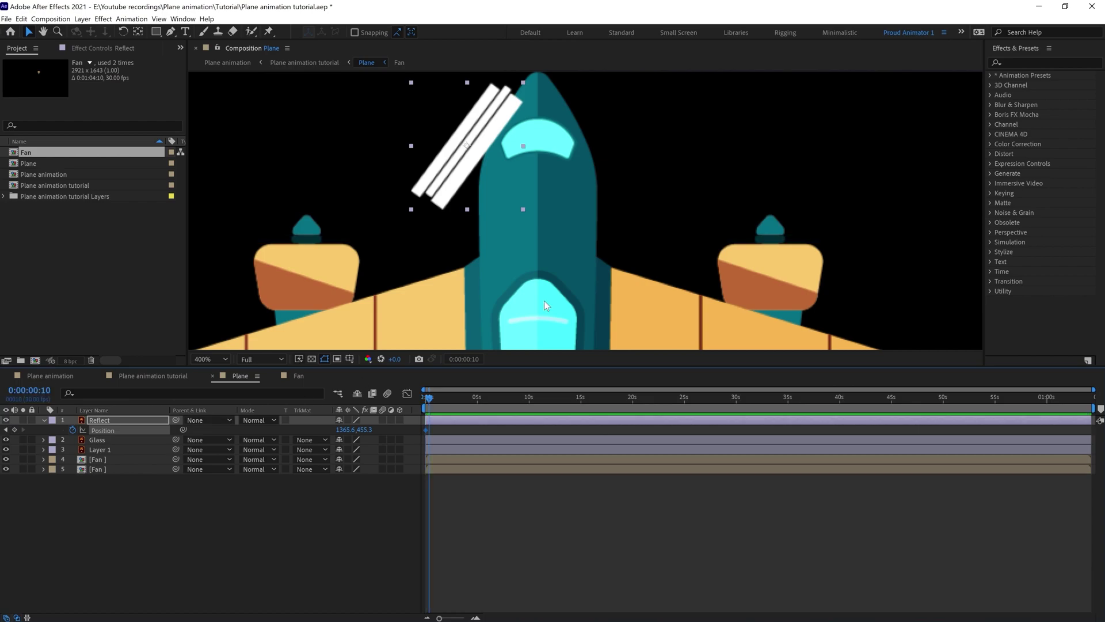
{"action": "left_click_drag", "start_coordinate": [490, 162], "coordinate": [605, 150]}
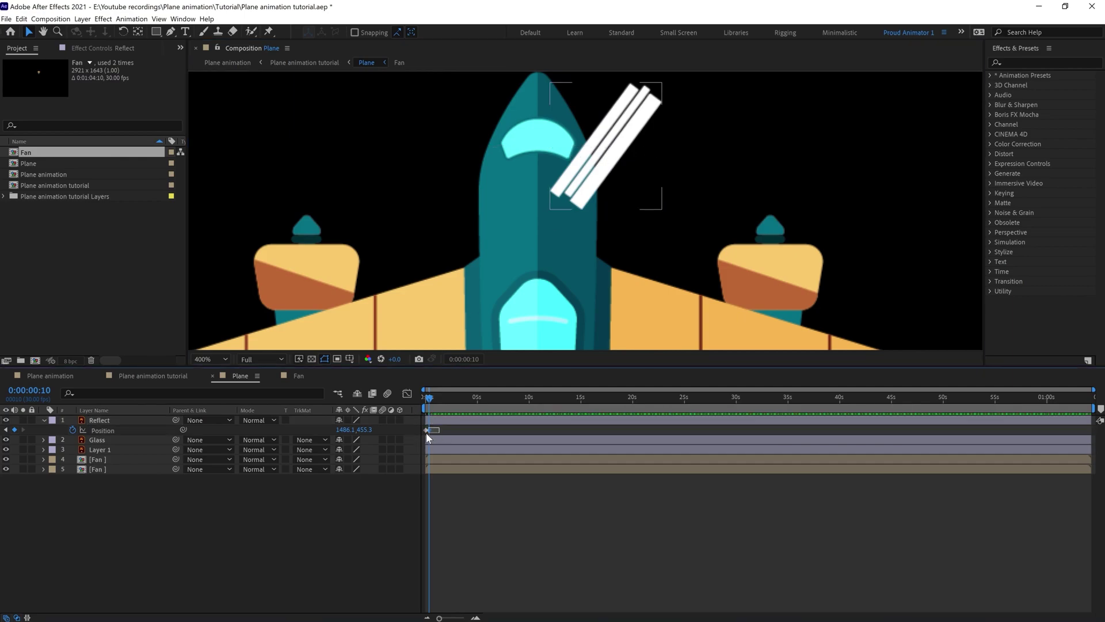
{"action": "scroll", "coordinate": [420, 439], "scroll_direction": "up", "scroll_amount": 5}
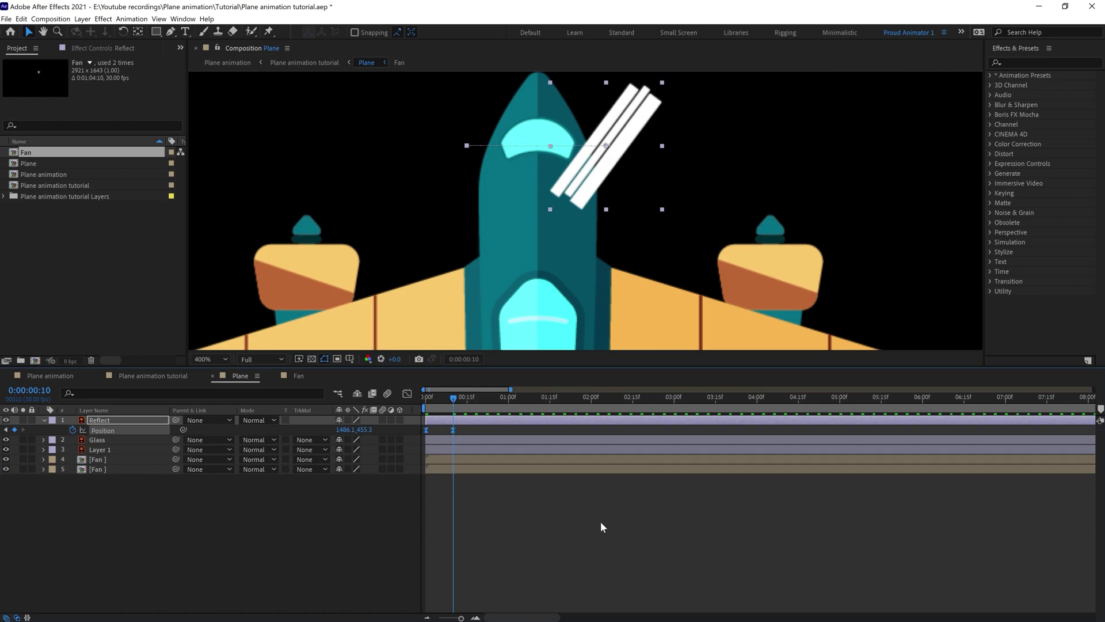
Add the expression loopIn()+loopOut()-value; to the Reflect layer's Position.
{"action": "left_click_drag", "start_coordinate": [432, 398], "coordinate": [395, 400]}
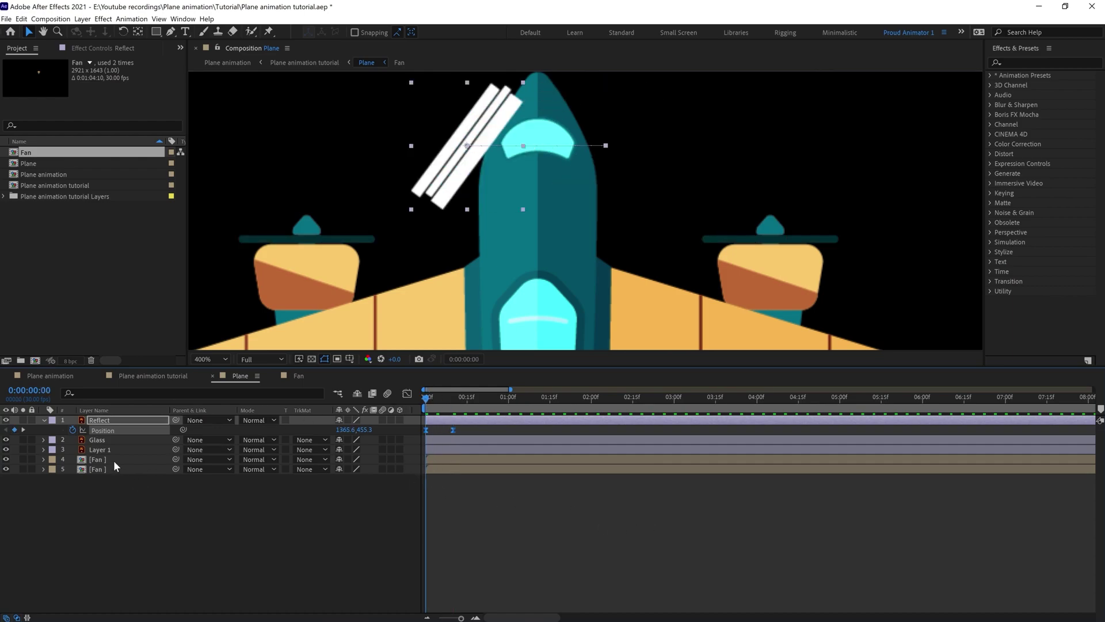
{"action": "left_click", "coordinate": [73, 432], "text": "alt"}
{"action": "type", "text": "loop"}
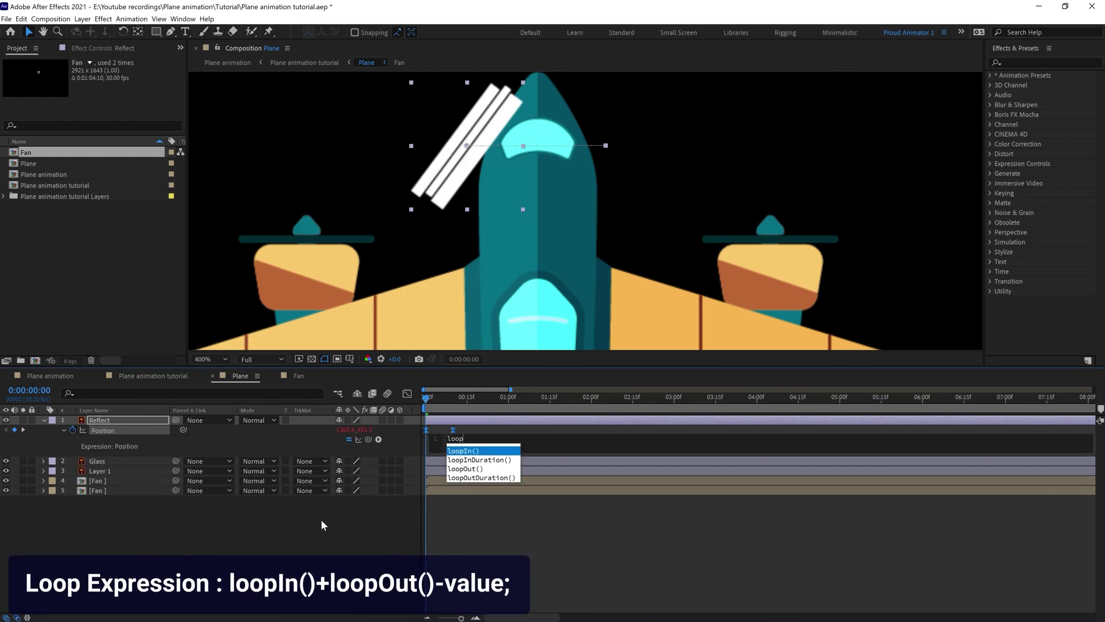
{"action": "type", "text": "In()+loo"}
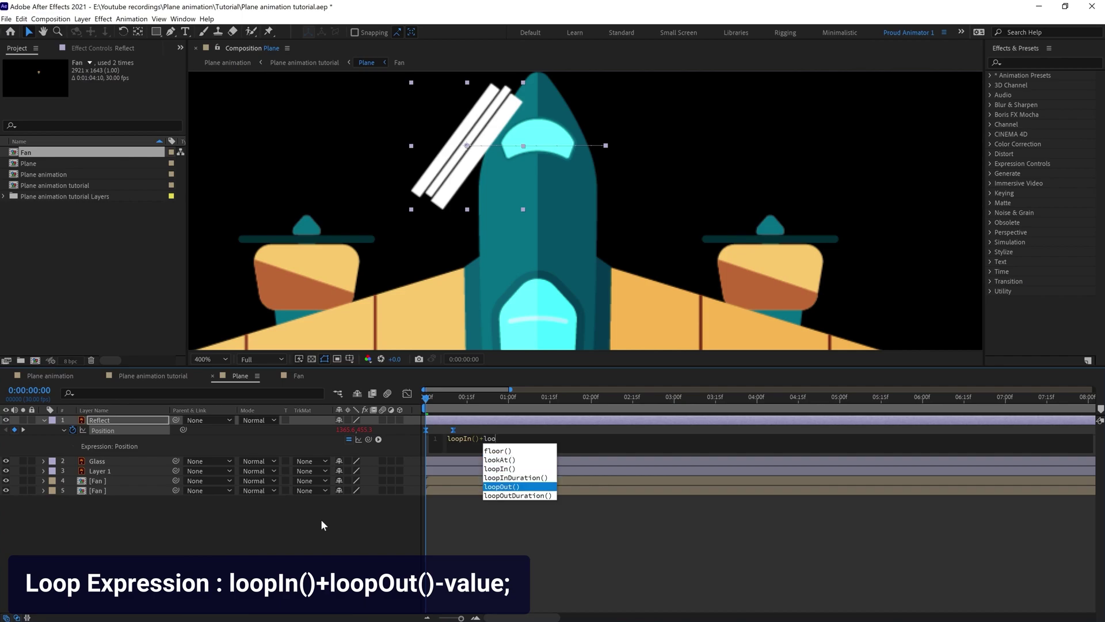
{"action": "type", "text": "pOut()-value;"}
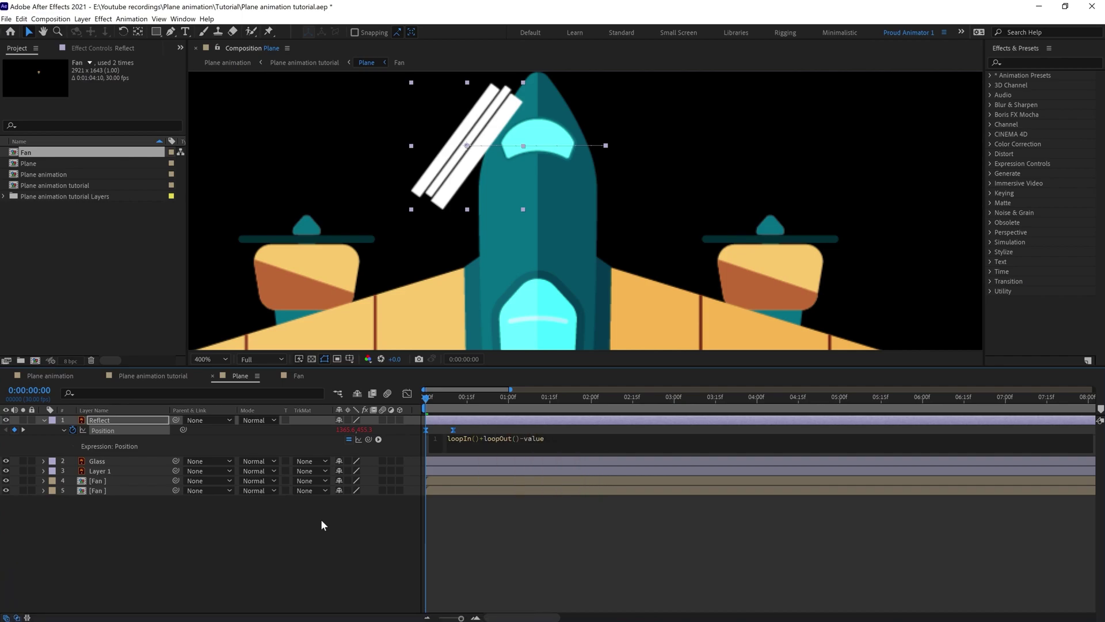
{"action": "left_click", "coordinate": [550, 550]}
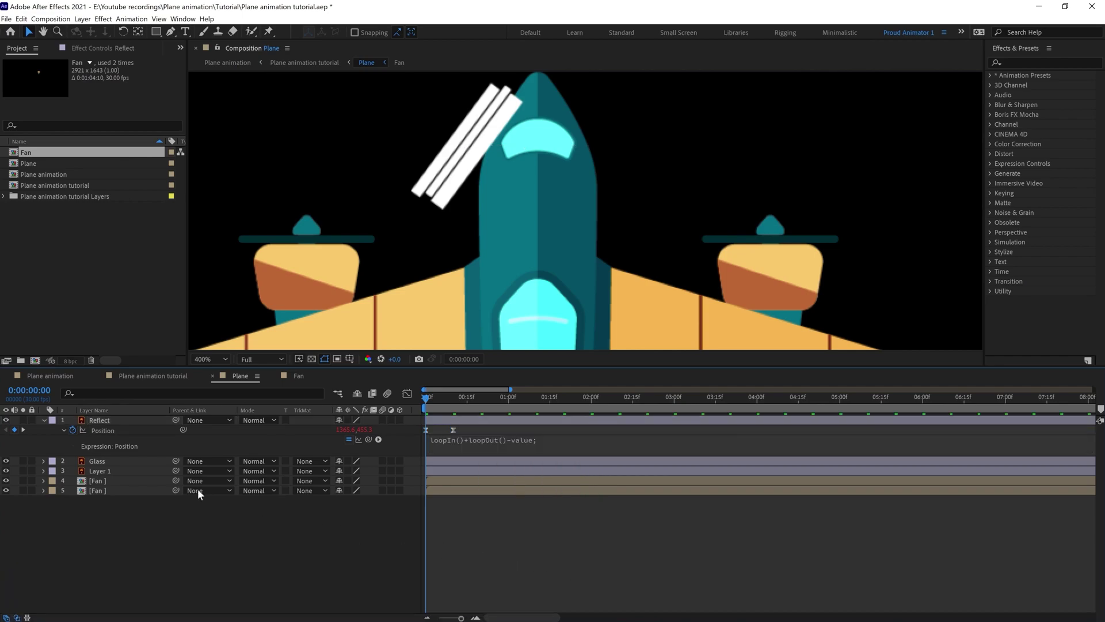
Duplicate the Glass layer above Reflect as its alpha matte, and preview the reflection and spinning fans.
{"action": "left_click", "coordinate": [137, 460]}
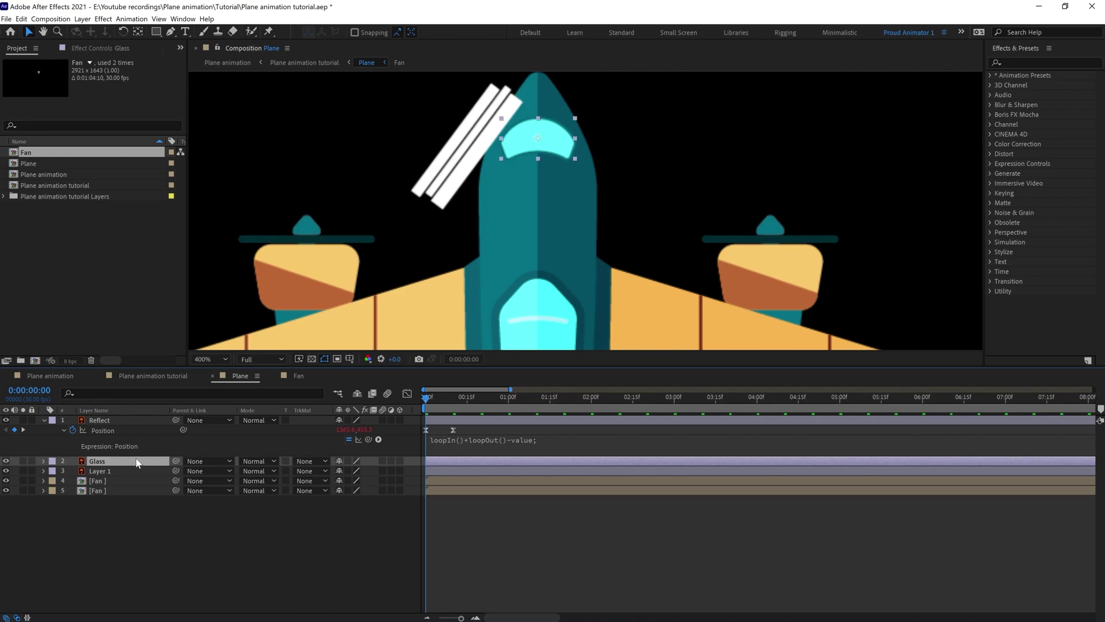
{"action": "key", "text": "ctrl+d"}
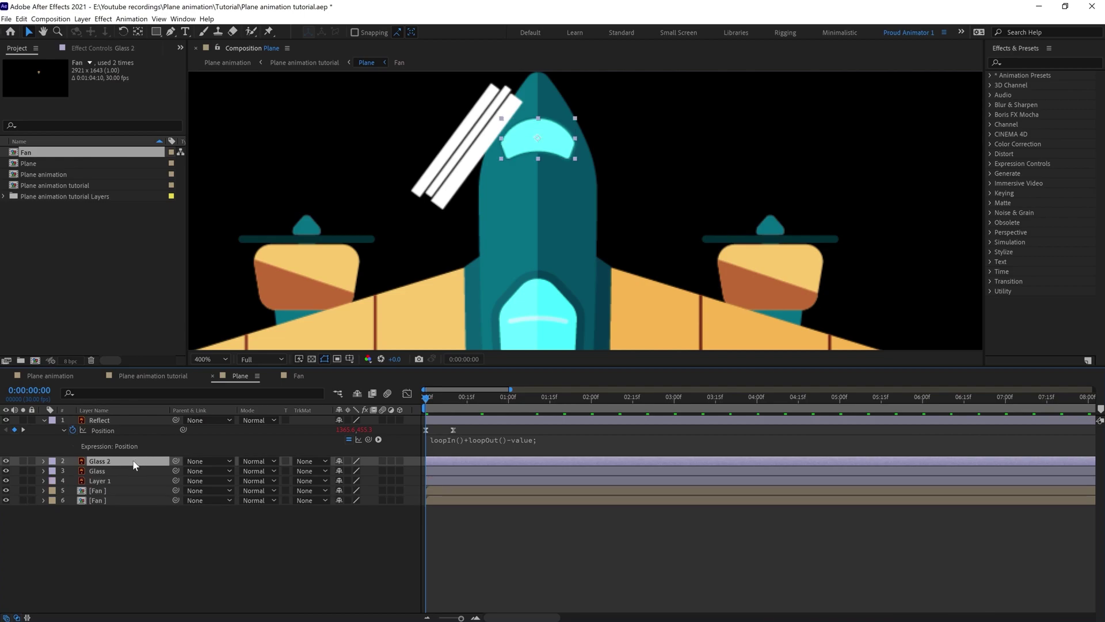
{"action": "left_click_drag", "start_coordinate": [136, 463], "coordinate": [134, 415]}
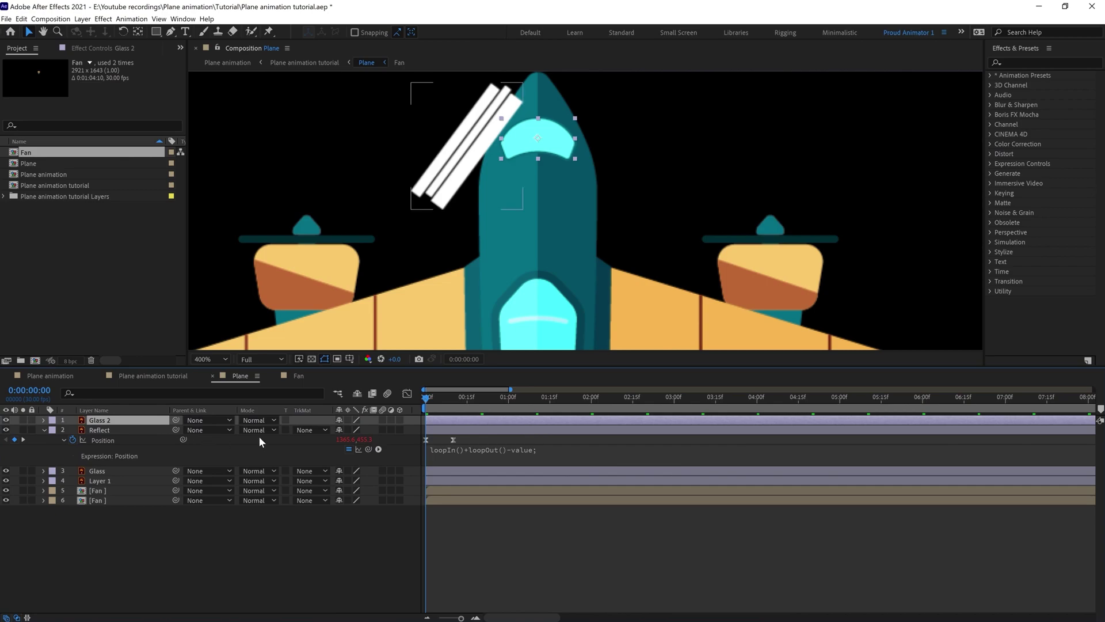
{"action": "left_click", "coordinate": [310, 430]}
{"action": "left_click", "coordinate": [341, 454]}
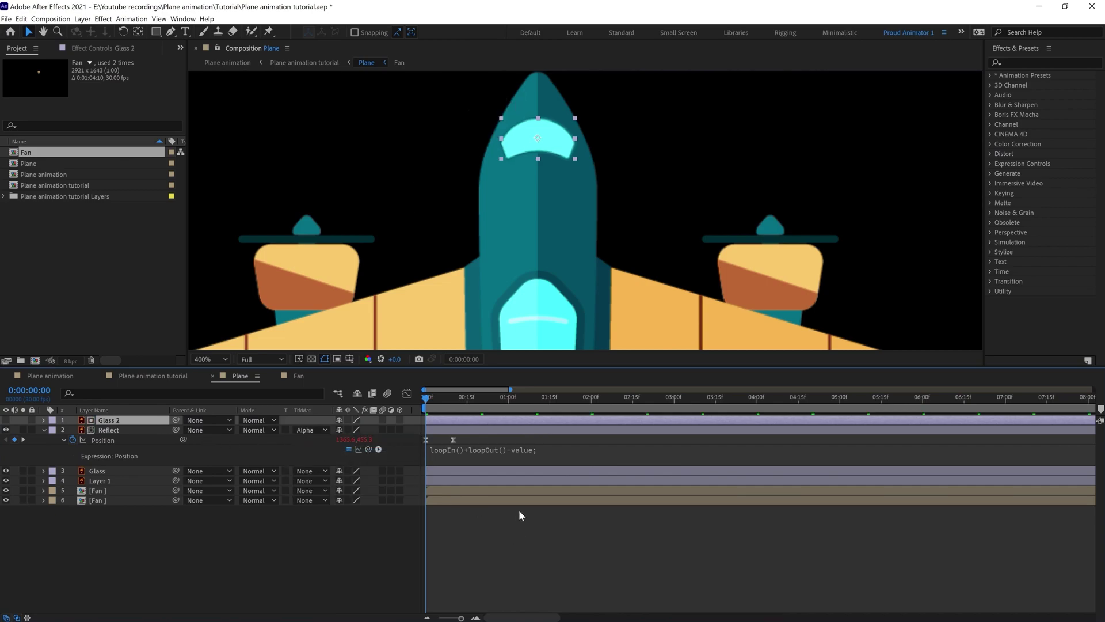
{"action": "scroll", "coordinate": [533, 241], "scroll_direction": "down", "scroll_amount": 2}
{"action": "key", "text": "space"}
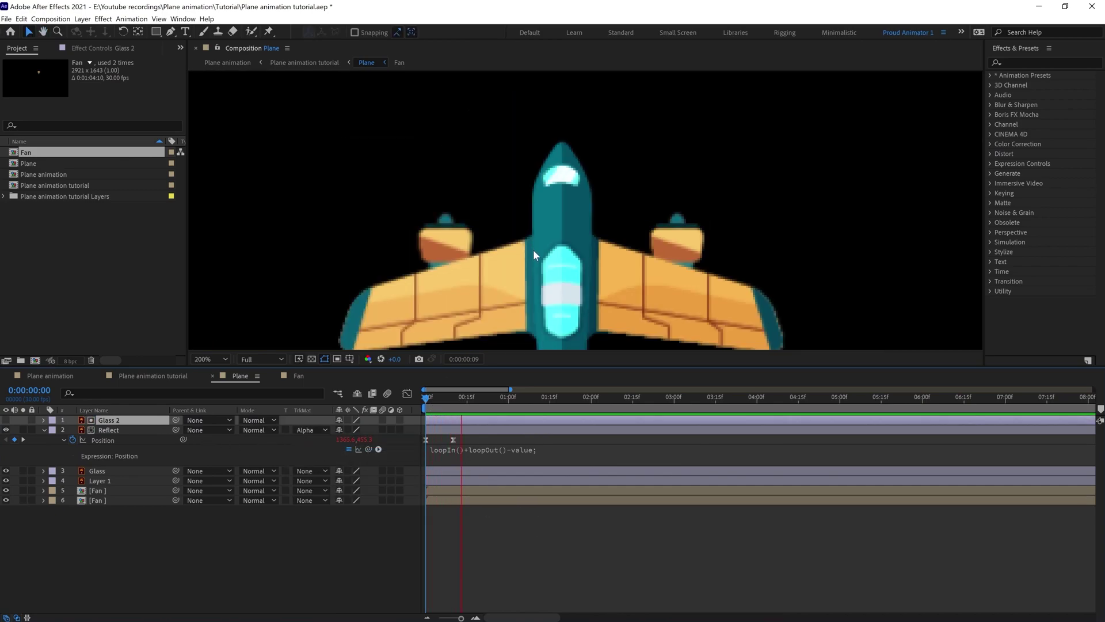
{"action": "scroll", "coordinate": [534, 251], "scroll_direction": "down", "scroll_amount": 2}
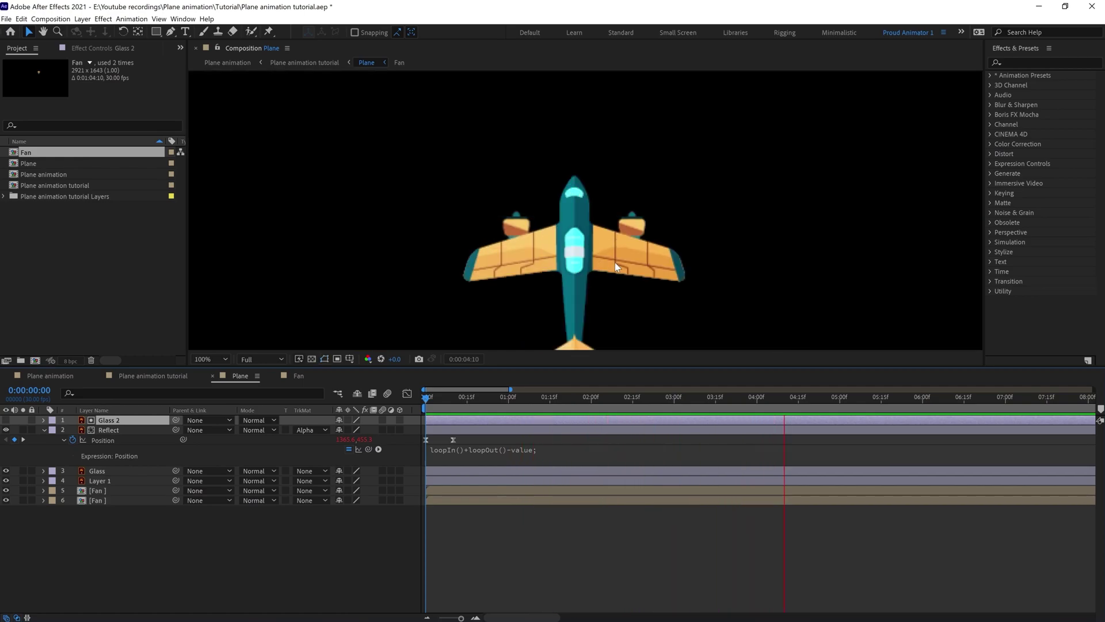
{"action": "left_click", "coordinate": [426, 398]}
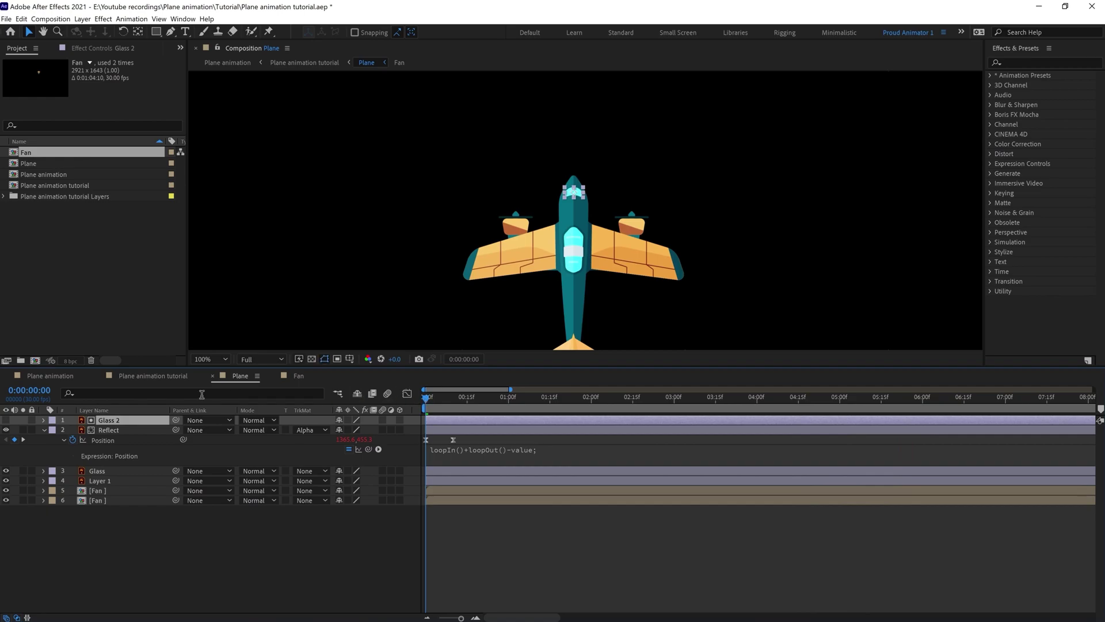
Lock the BG layer in the Plane animation tutorial composition.
{"action": "left_click", "coordinate": [153, 375]}
{"action": "left_click", "coordinate": [504, 557]}
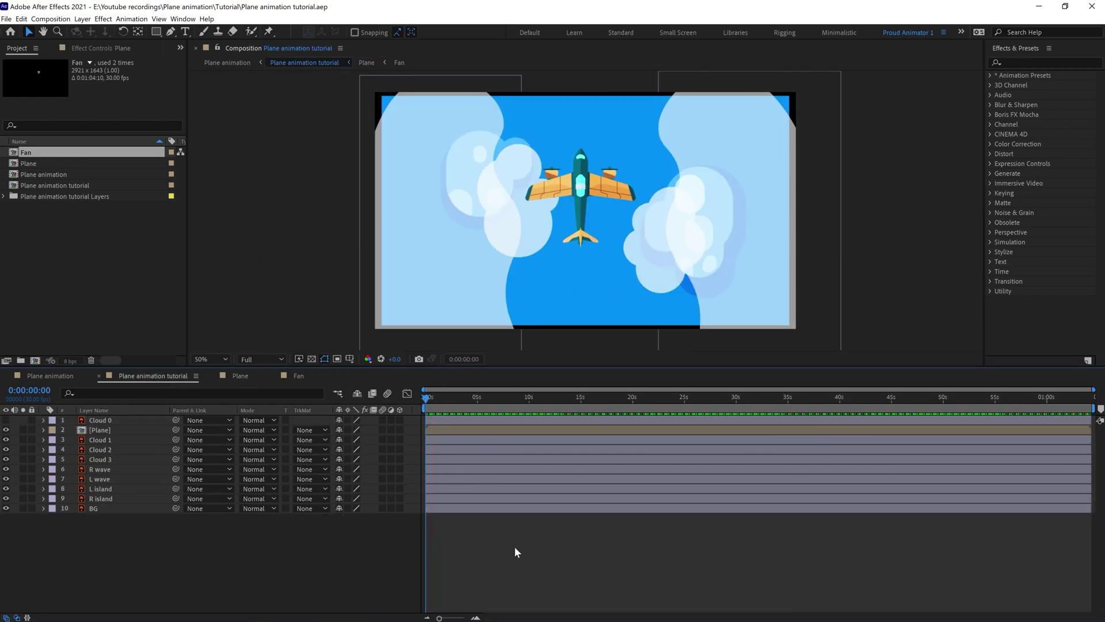
{"action": "left_click", "coordinate": [102, 507]}
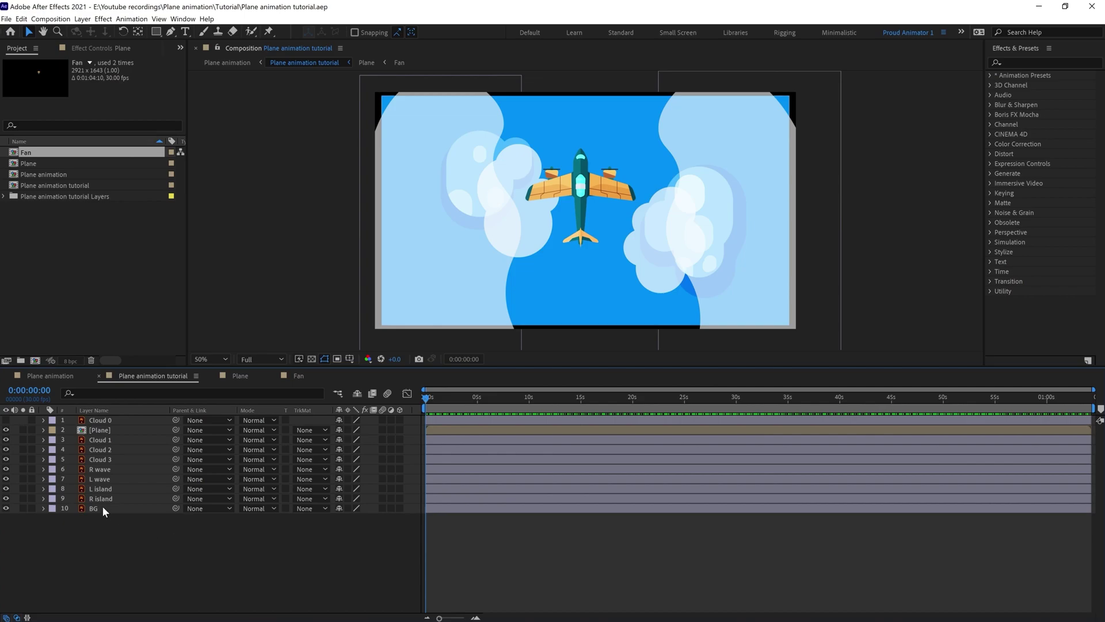
{"action": "left_click", "coordinate": [31, 508]}
Hide the Cloud 1, Cloud 2, Cloud 3, R wave and L wave layers so the islands are unobstructed.
{"action": "left_click", "coordinate": [102, 489]}
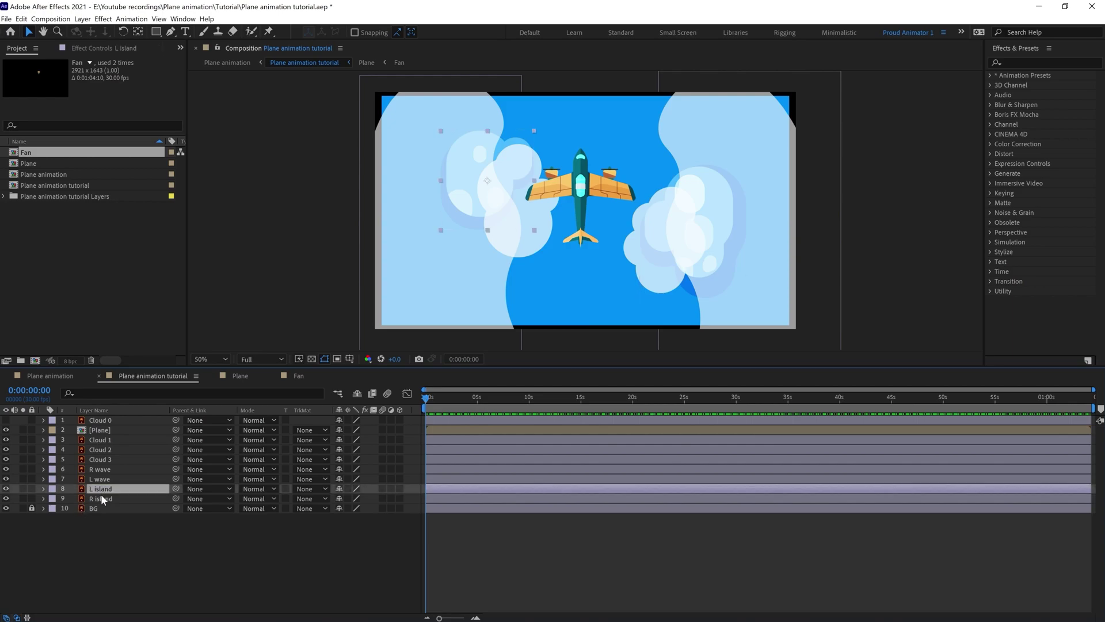
{"action": "left_click", "coordinate": [102, 497], "text": "shift"}
{"action": "left_click", "coordinate": [101, 479]}
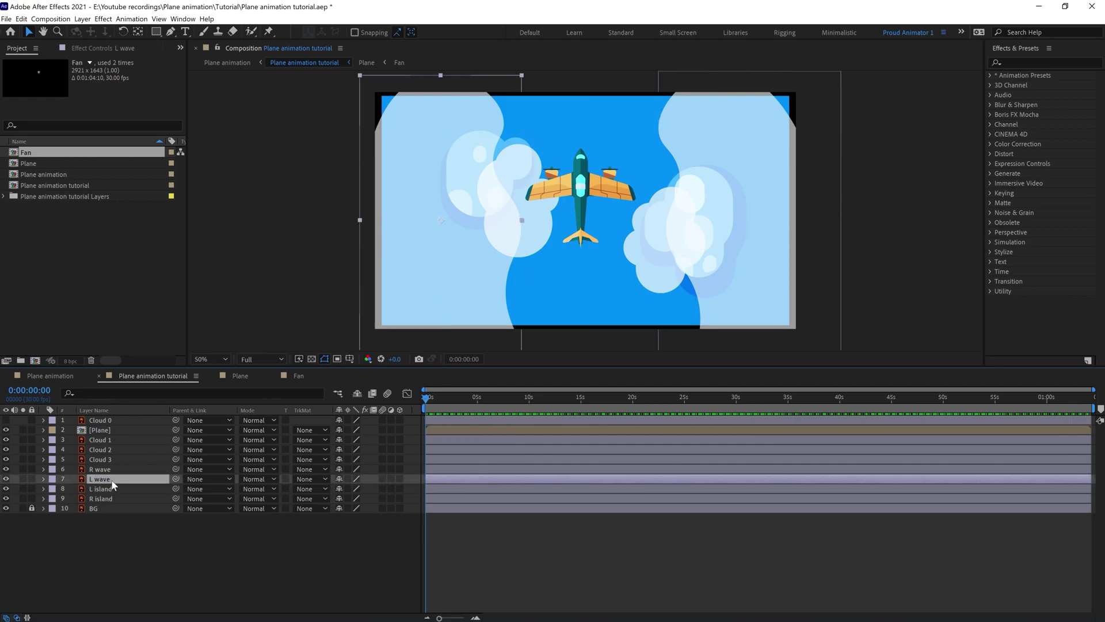
{"action": "left_click", "coordinate": [102, 441], "text": "shift"}
{"action": "left_click_drag", "start_coordinate": [6, 440], "coordinate": [6, 479]}
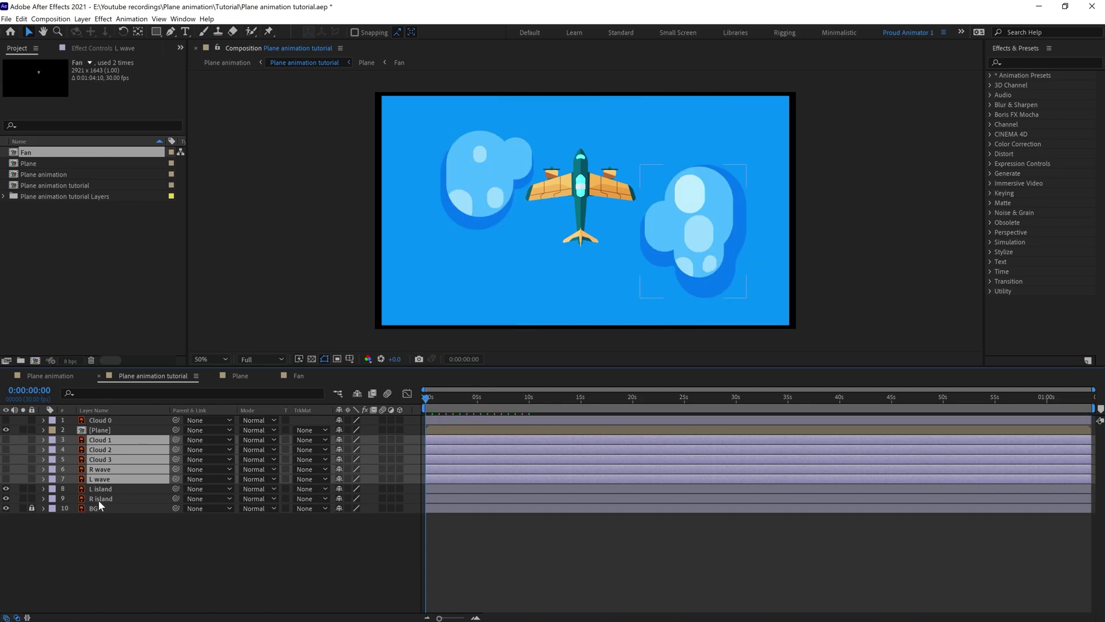
{"action": "left_click", "coordinate": [118, 524]}
Set Position keyframes for the L island and R island layers at frame 0.
{"action": "left_click", "coordinate": [105, 489]}
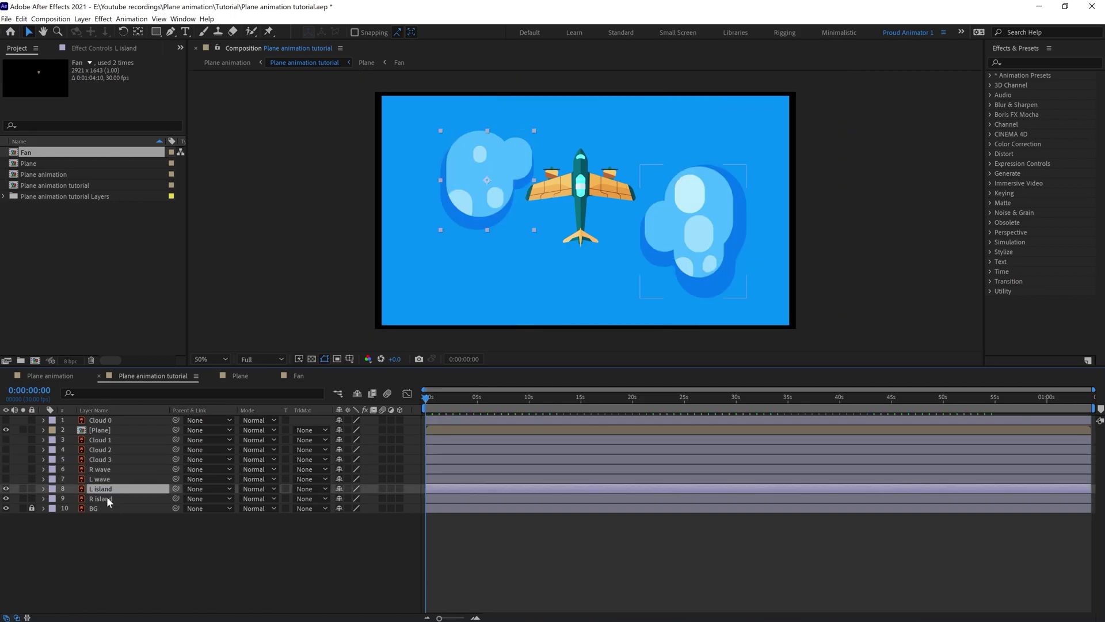
{"action": "left_click", "coordinate": [106, 499], "text": "shift"}
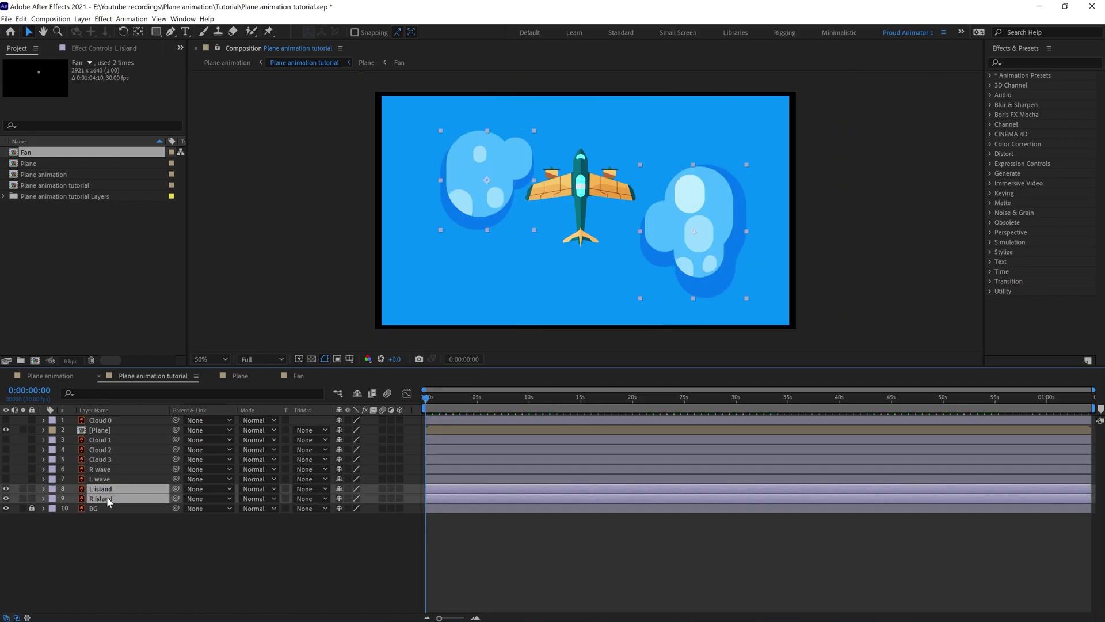
{"action": "key", "text": "p"}
{"action": "left_click", "coordinate": [73, 499]}
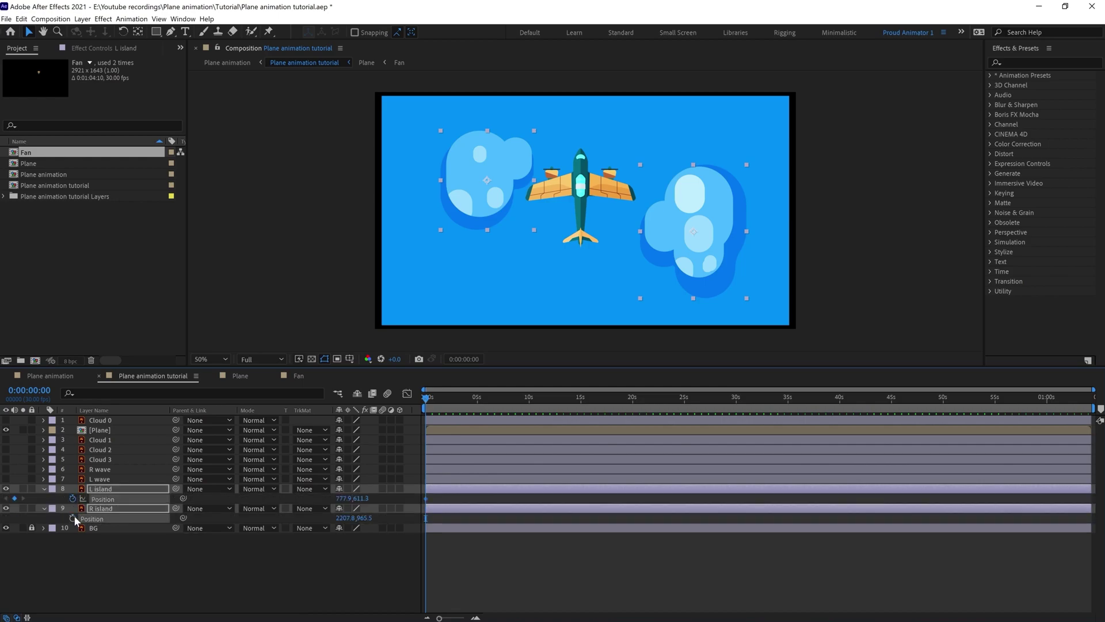
{"action": "key", "text": "ctrl+z"}
{"action": "left_click", "coordinate": [102, 546]}
Move both islands straight up beyond the frame's top edge, L island to about Y -379 and R island to about Y -497.
{"action": "left_click", "coordinate": [100, 488]}
{"action": "left_click_drag", "start_coordinate": [495, 167], "coordinate": [506, 43]}
{"action": "left_click_drag", "start_coordinate": [536, 133], "coordinate": [522, 175]}
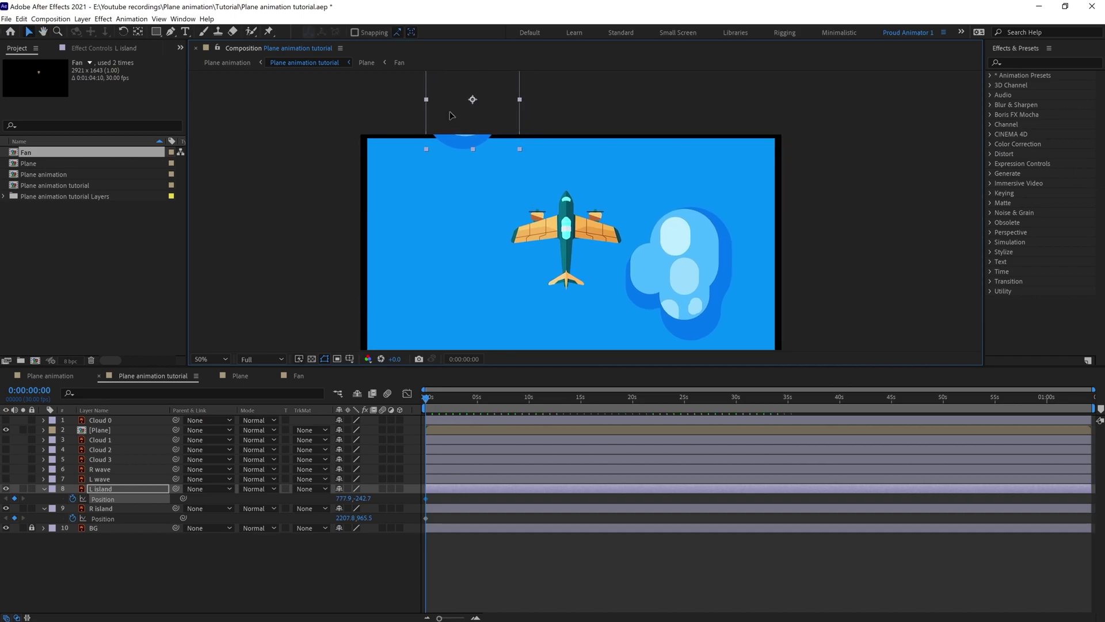
{"action": "left_click_drag", "start_coordinate": [450, 110], "coordinate": [451, 92]}
{"action": "left_click_drag", "start_coordinate": [437, 133], "coordinate": [435, 140]}
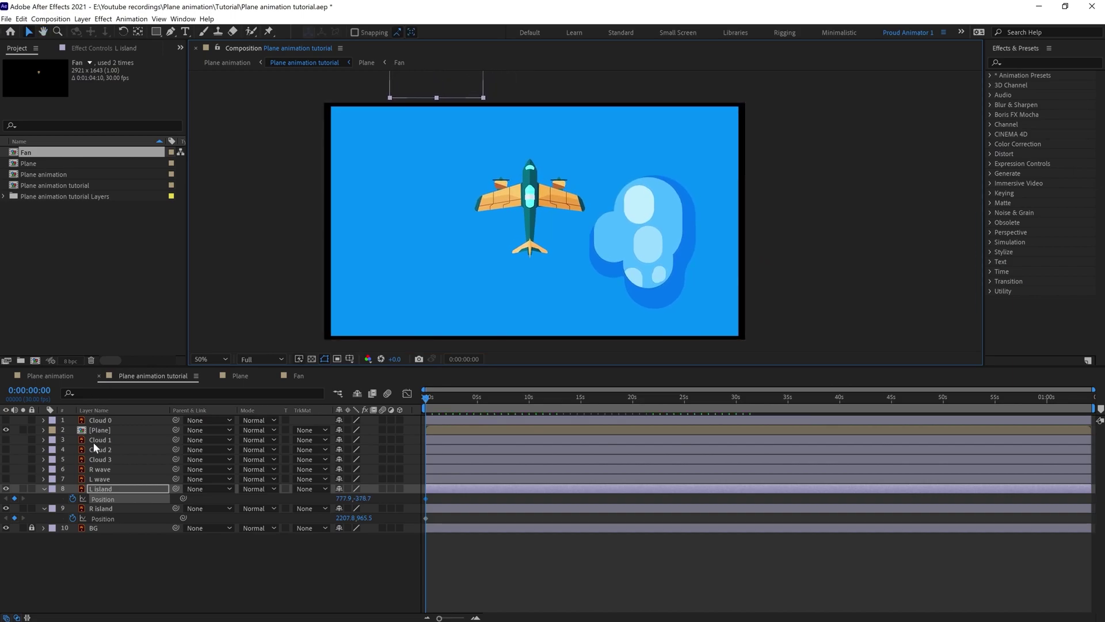
{"action": "left_click", "coordinate": [103, 507]}
{"action": "left_click_drag", "start_coordinate": [645, 258], "coordinate": [650, 50]}
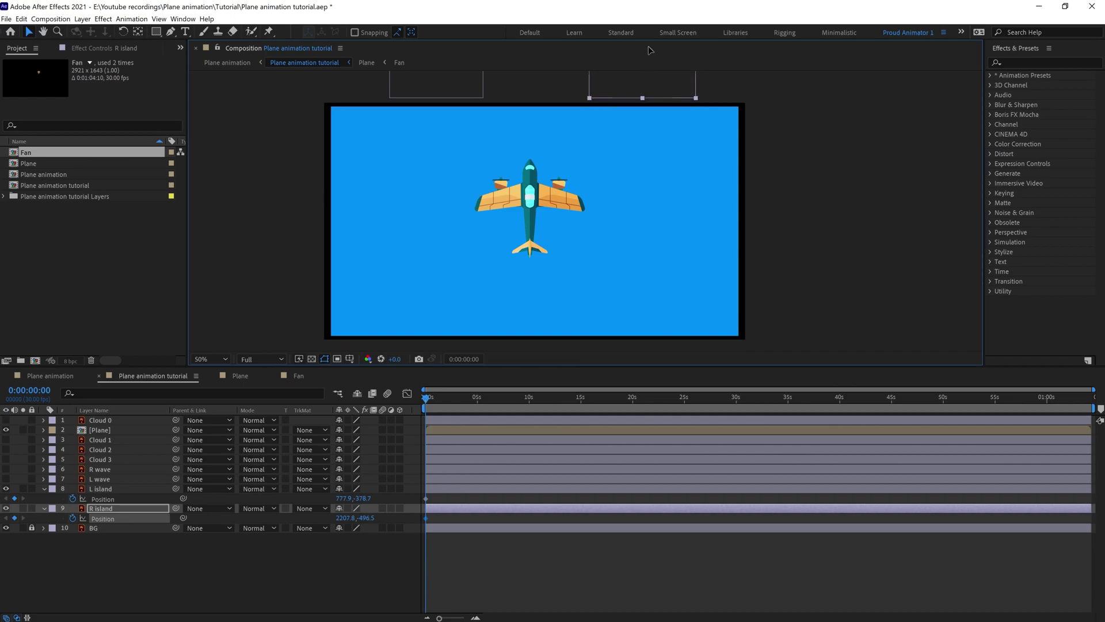
At 3 seconds, move both islands straight down below the frame, L island to about Y 2261 and R island to about Y 2144.
{"action": "left_click", "coordinate": [118, 488]}
{"action": "left_click", "coordinate": [116, 506], "text": "shift"}
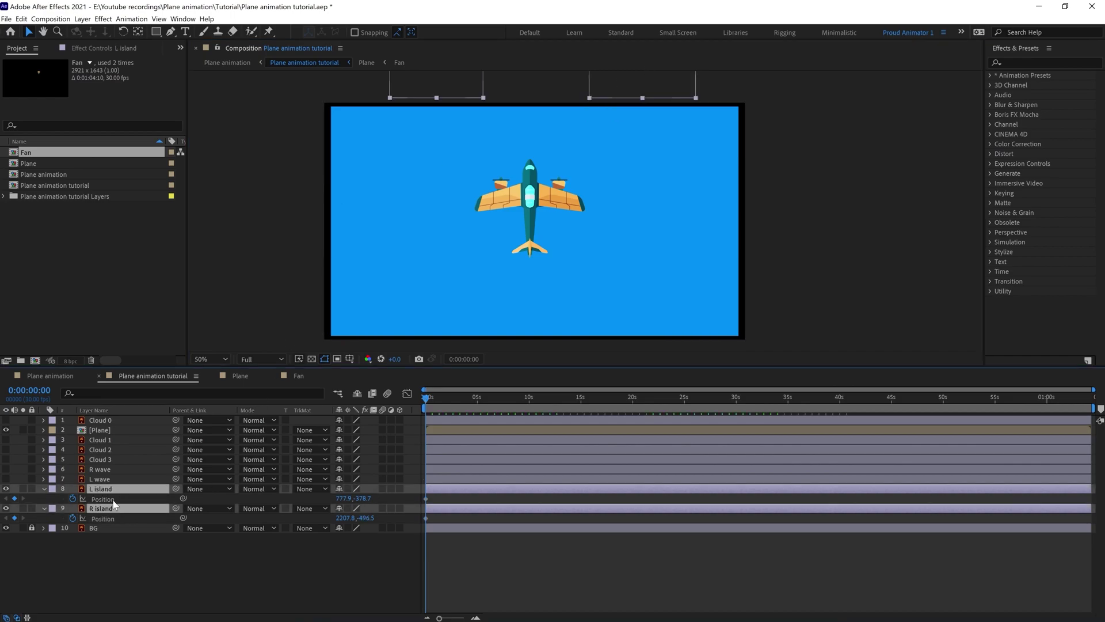
{"action": "left_click", "coordinate": [39, 395]}
{"action": "type", "text": "+"}
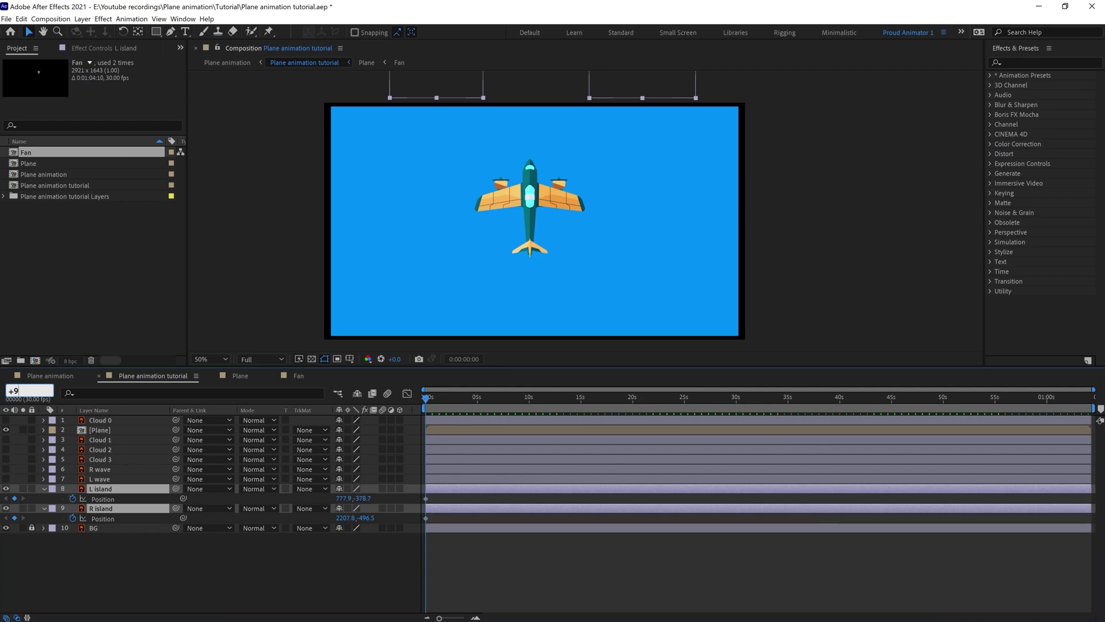
{"action": "type", "text": "90"}
{"action": "key", "text": "Return"}
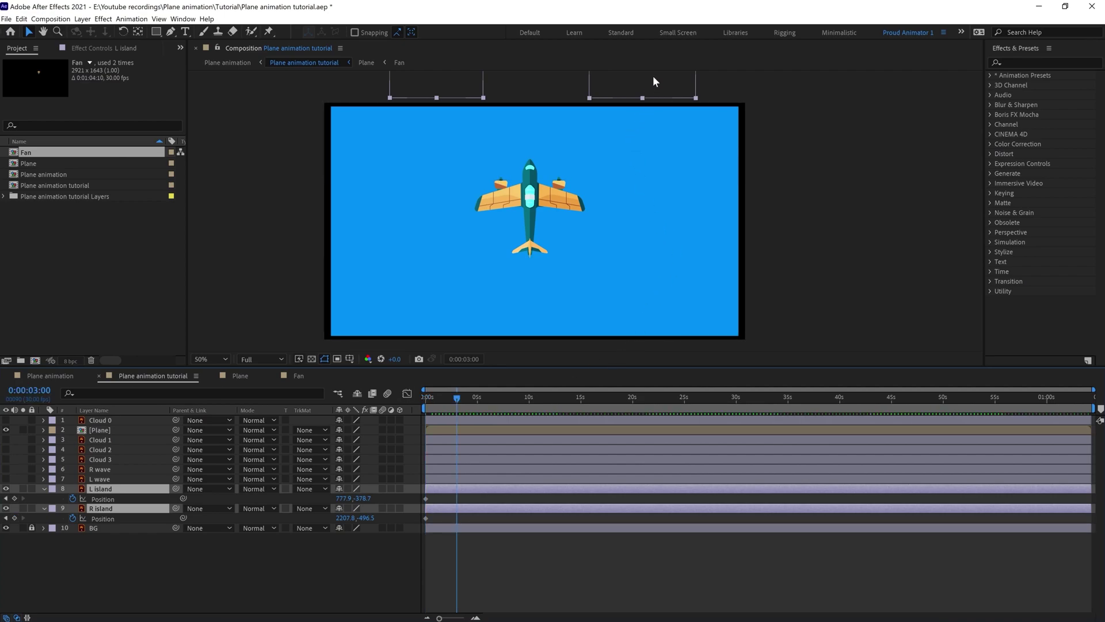
{"action": "left_click_drag", "start_coordinate": [652, 80], "coordinate": [631, 336]}
{"action": "left_click_drag", "start_coordinate": [629, 388], "coordinate": [625, 454]}
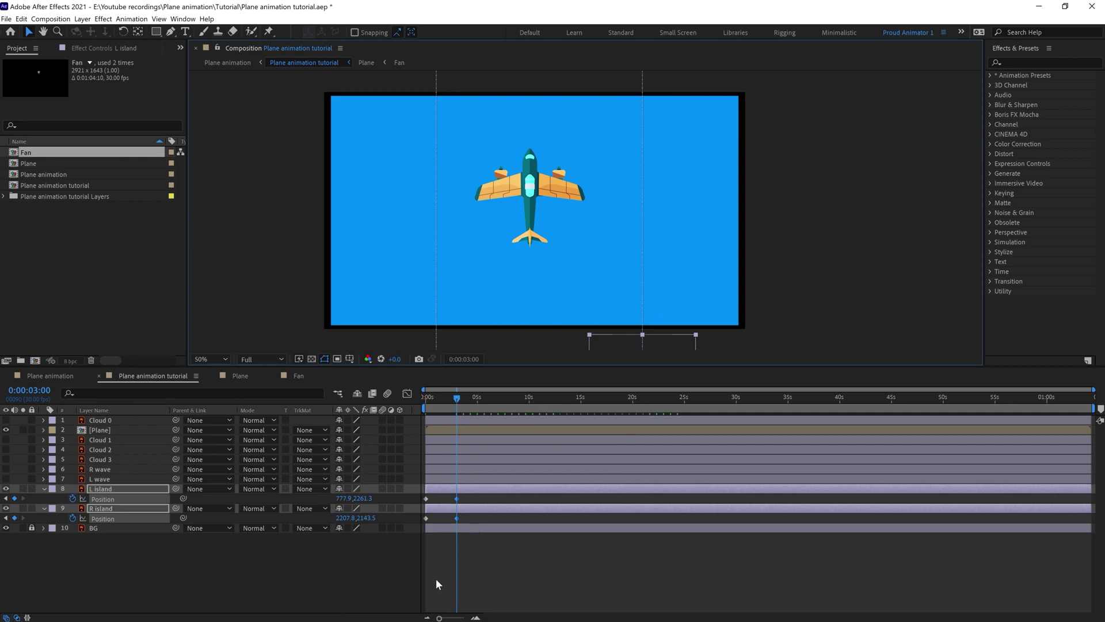
{"action": "left_click", "coordinate": [215, 534]}
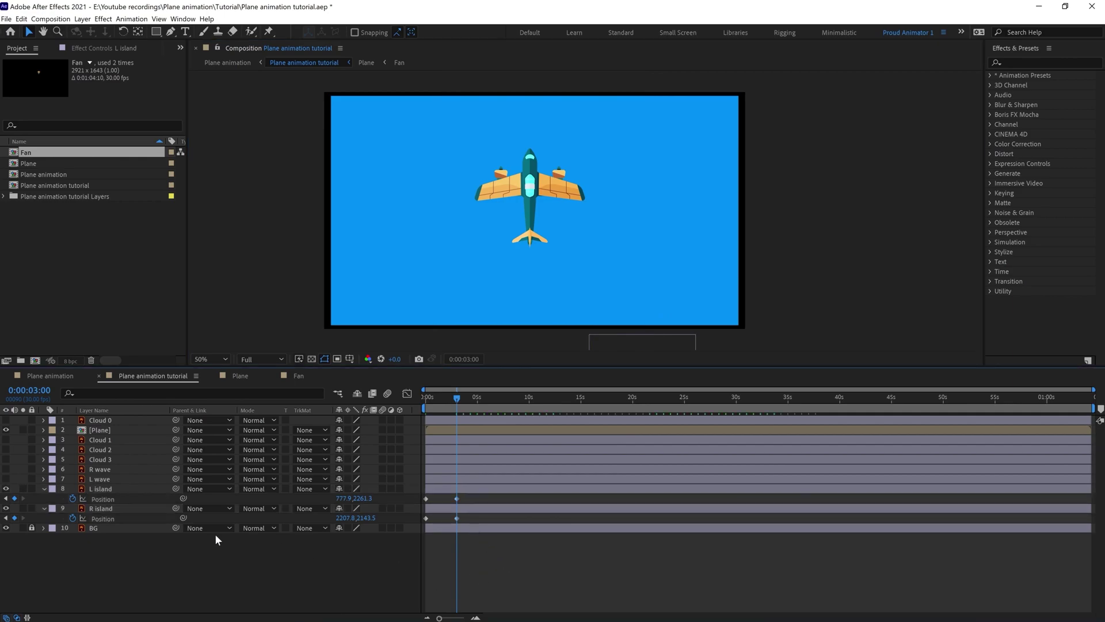
Add the expression loopIn()+loopOut()-value; to the Position of both L island and R island.
{"action": "left_click", "coordinate": [73, 499], "text": "alt"}
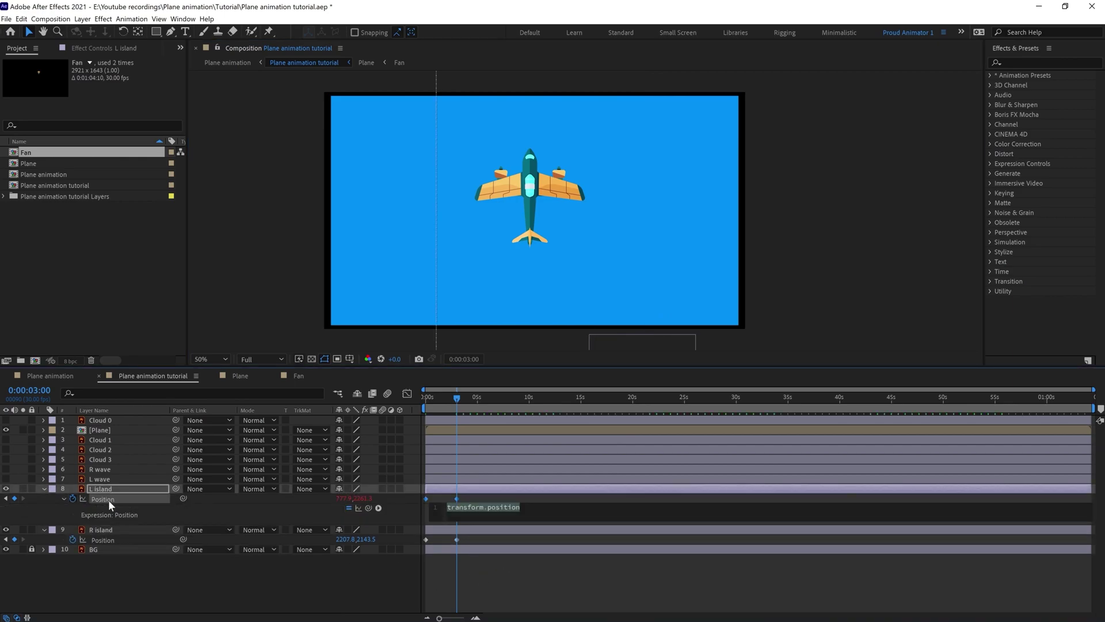
{"action": "type", "text": "loopIn()+loop"}
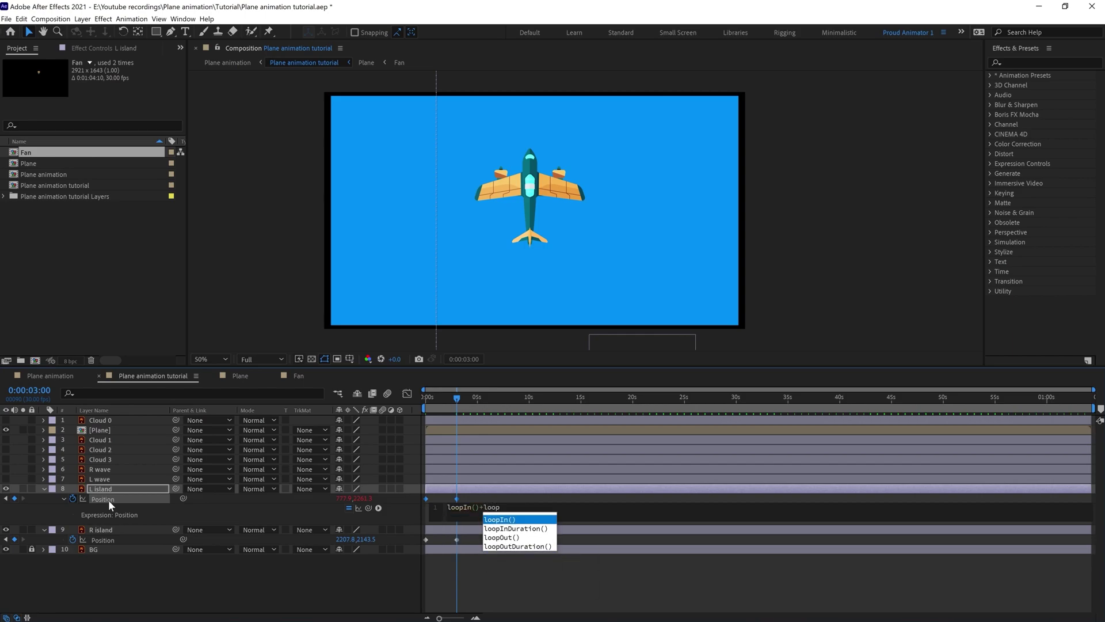
{"action": "type", "text": "Out()-value;"}
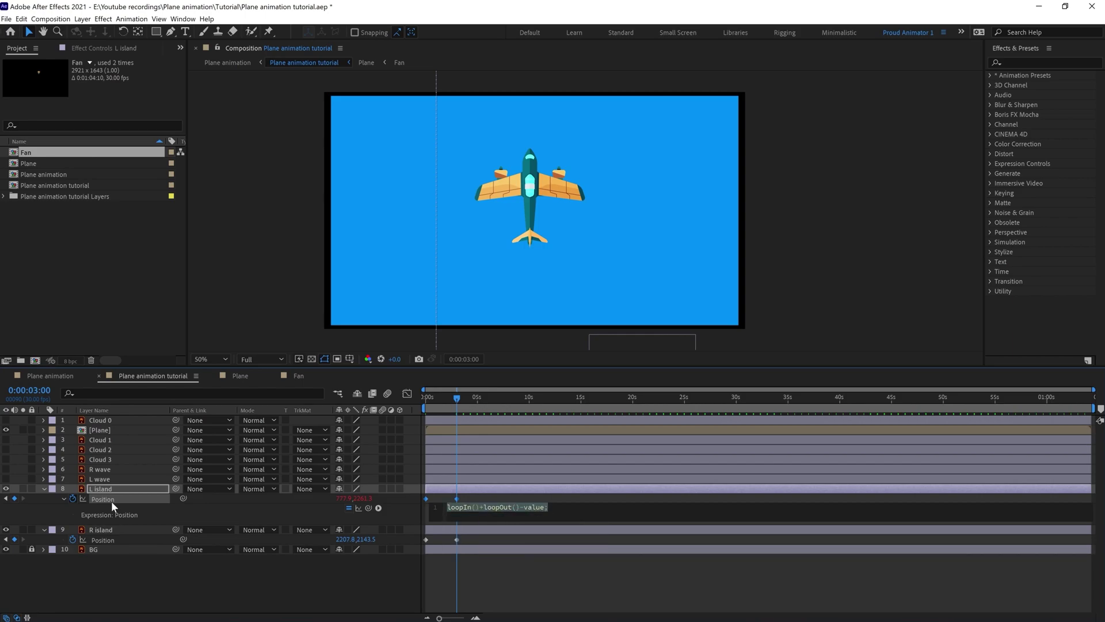
{"action": "left_click", "coordinate": [72, 540], "text": "alt"}
{"action": "type", "text": "loopIn()+loopOut()-value;"}
{"action": "left_click", "coordinate": [502, 603]}
Preview the looping island movement from the start of the composition.
{"action": "key", "text": "Home"}
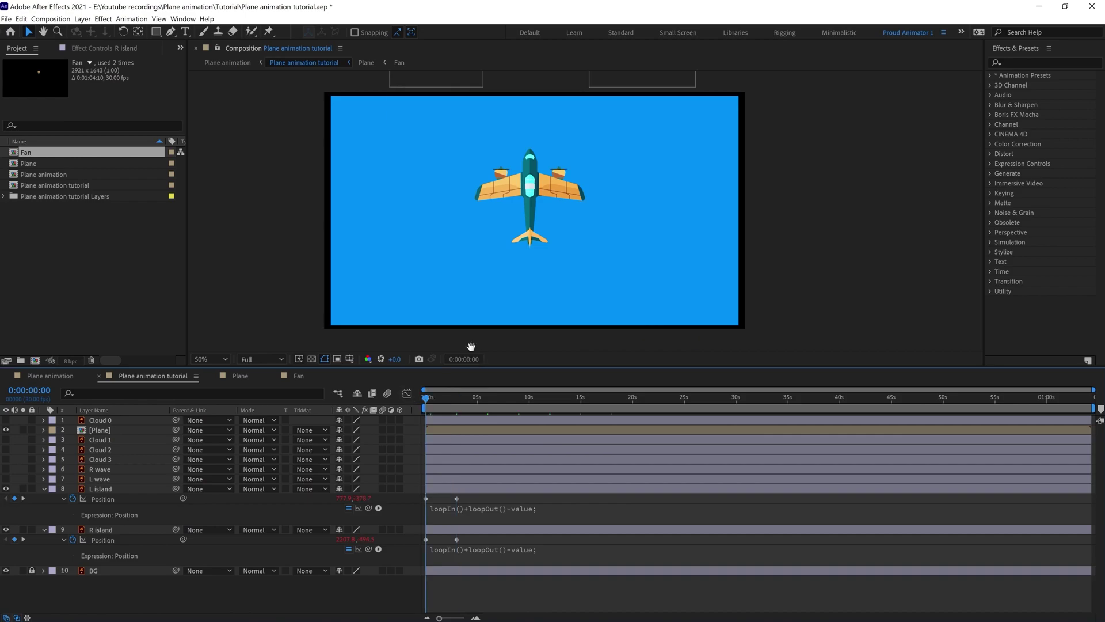
{"action": "key", "text": "space"}
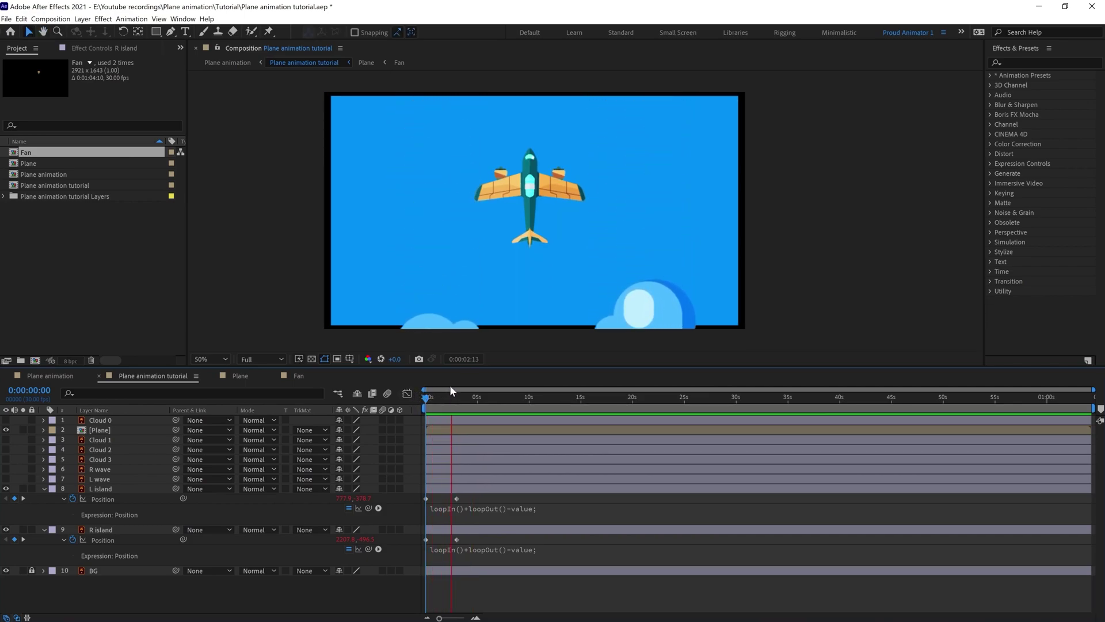
{"action": "key", "text": "space"}
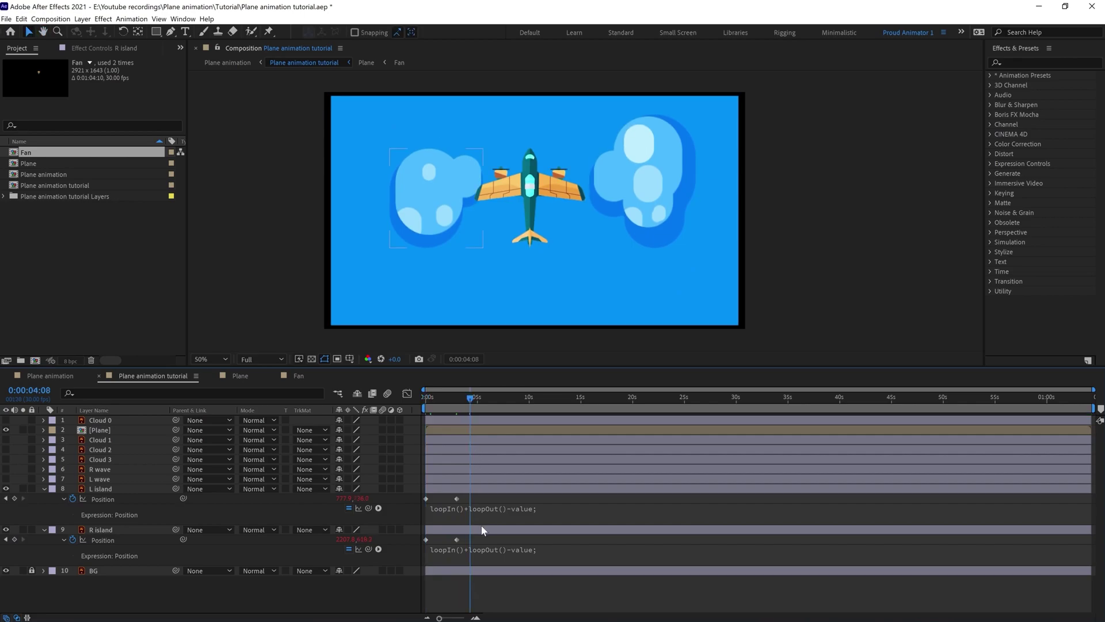
Shift the R island layer about 1 second later, and duplicate L island with the copy starting about 1.5 seconds later.
{"action": "left_click", "coordinate": [452, 529]}
{"action": "mouse_move", "coordinate": [444, 533]}
{"action": "left_mouse_down"}
{"action": "mouse_move", "coordinate": [397, 528]}
{"action": "mouse_move", "coordinate": [448, 531]}
{"action": "left_mouse_up"}
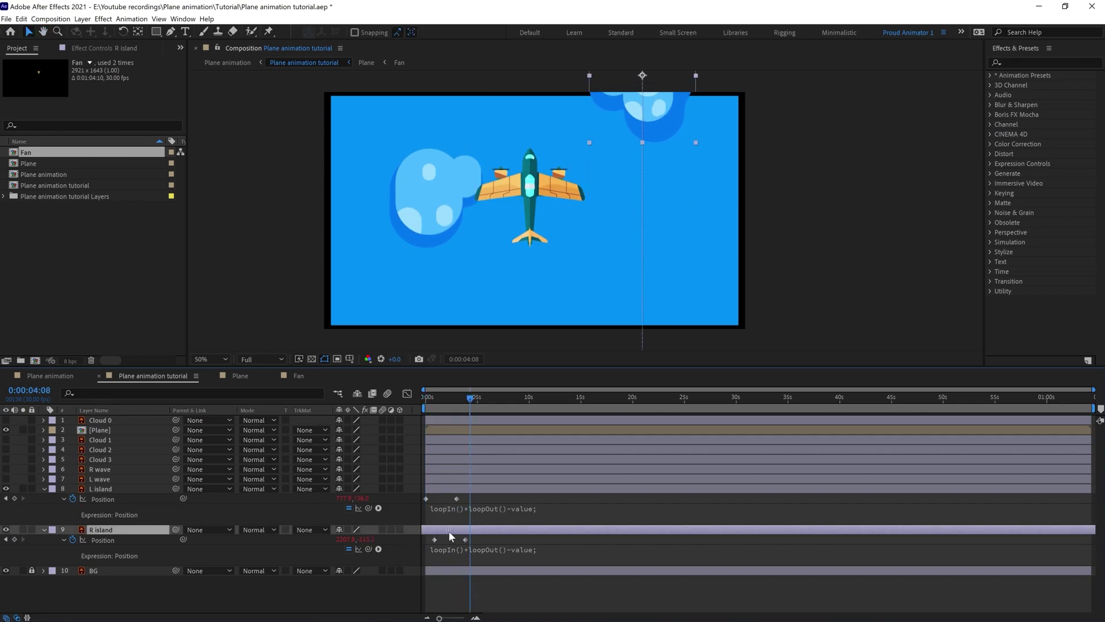
{"action": "left_click", "coordinate": [445, 487]}
{"action": "key", "text": "ctrl+d"}
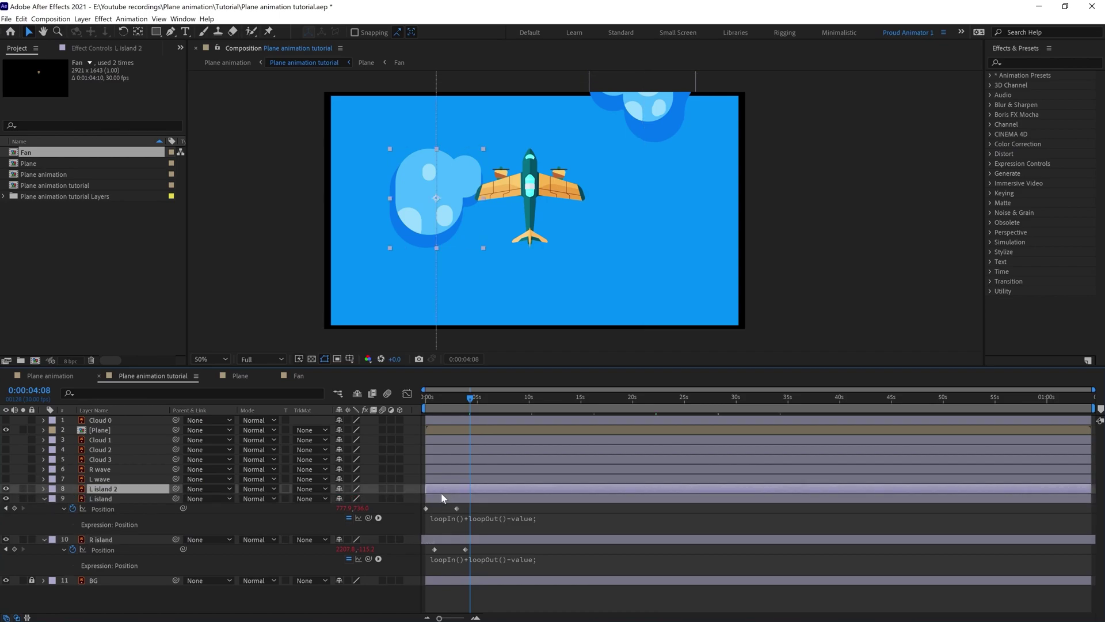
{"action": "key", "text": "p"}
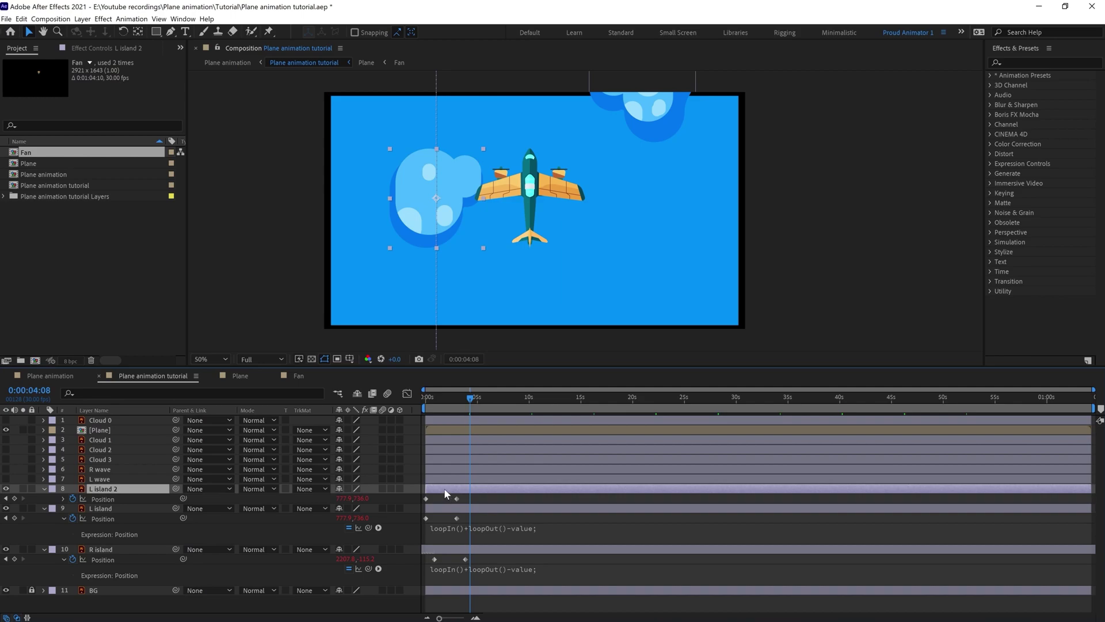
{"action": "left_click_drag", "start_coordinate": [445, 490], "coordinate": [460, 494]}
Duplicate the R island layer and shift the copy about 1 second later than the original.
{"action": "left_click", "coordinate": [440, 547]}
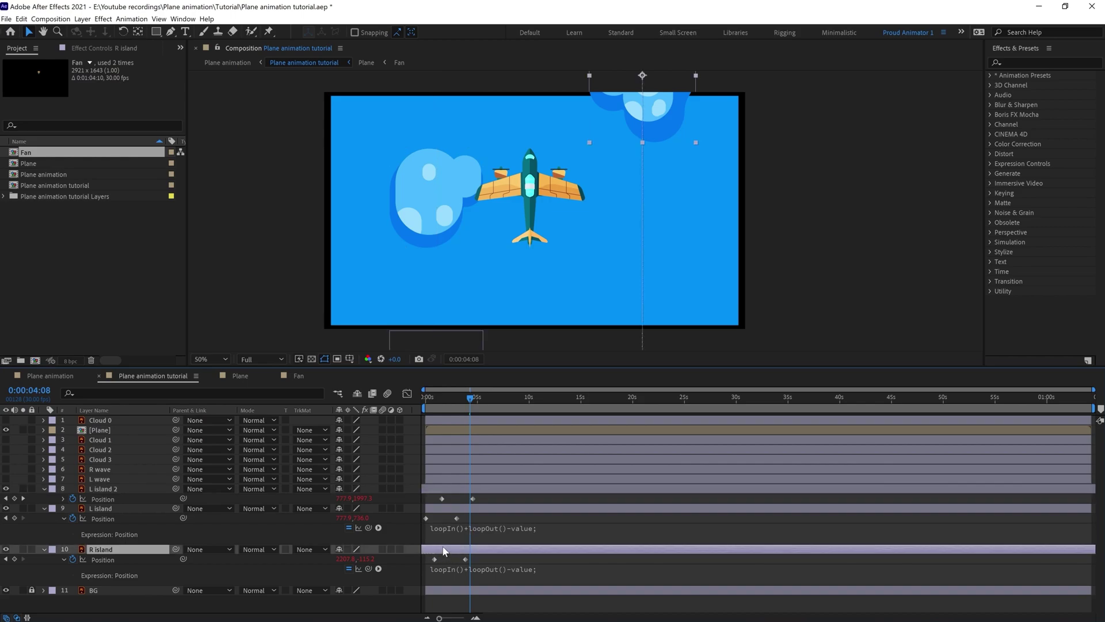
{"action": "key", "text": "ctrl+d"}
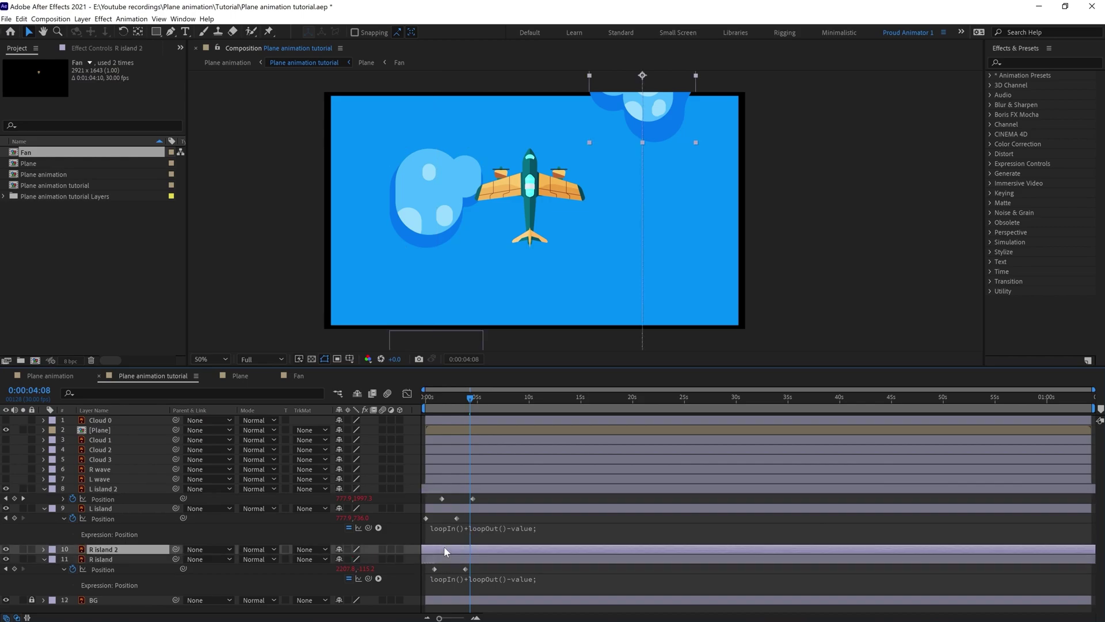
{"action": "key", "text": "u"}
{"action": "left_click_drag", "start_coordinate": [444, 548], "coordinate": [461, 551]}
Preview the staggered islands from frame 0, both in Plane animation tutorial and in the Plane animation composition.
{"action": "left_click", "coordinate": [424, 399]}
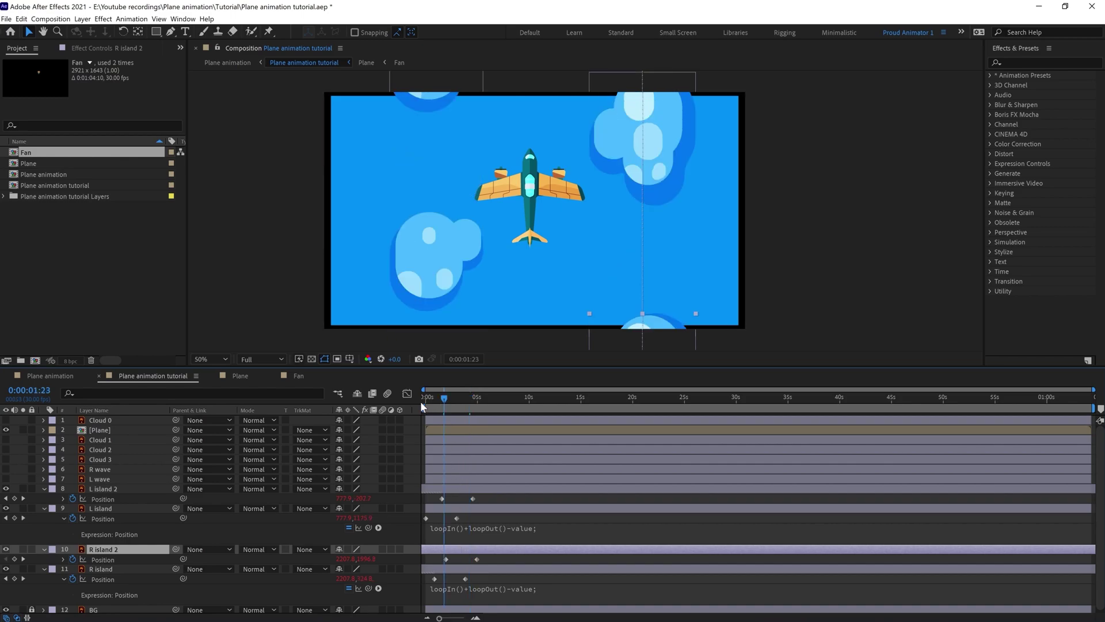
{"action": "key", "text": "space"}
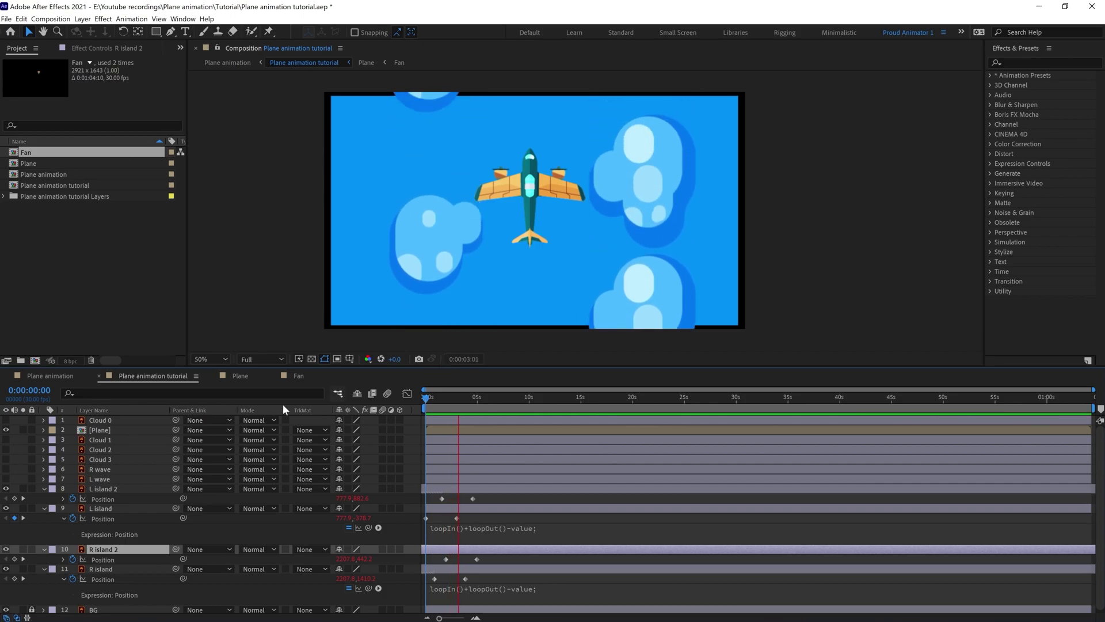
{"action": "key", "text": "space"}
{"action": "left_click", "coordinate": [50, 376]}
{"action": "left_click", "coordinate": [423, 401]}
{"action": "key", "text": "space"}
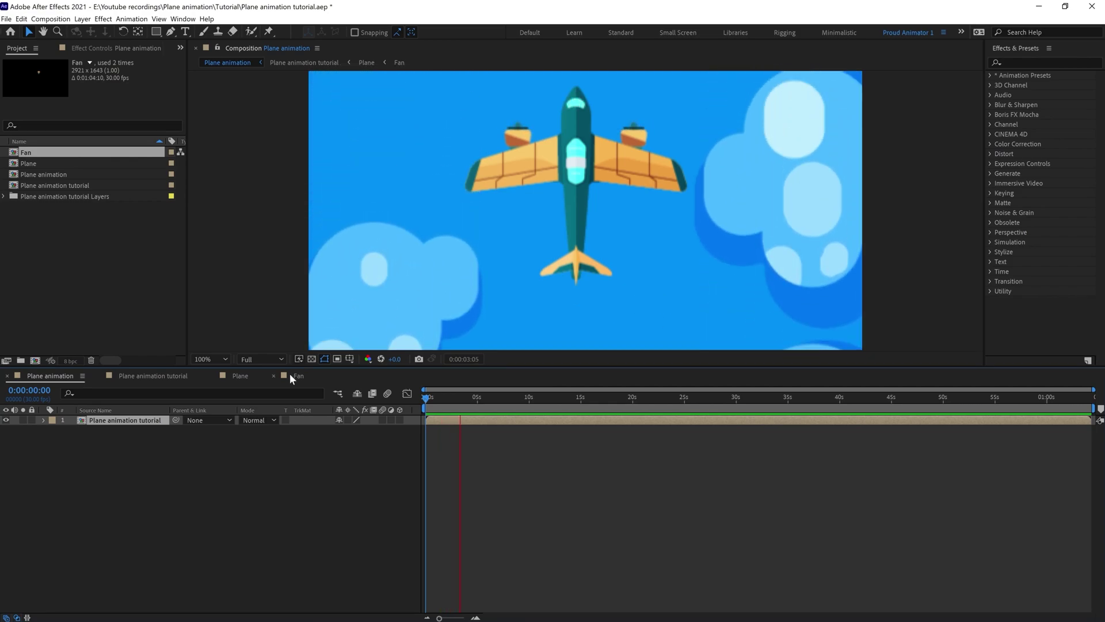
Mark the four island layers in Plane animation tutorial as shy, lock them, and hide shy layers from the timeline.
{"action": "left_click", "coordinate": [168, 373]}
{"action": "left_click", "coordinate": [524, 500]}
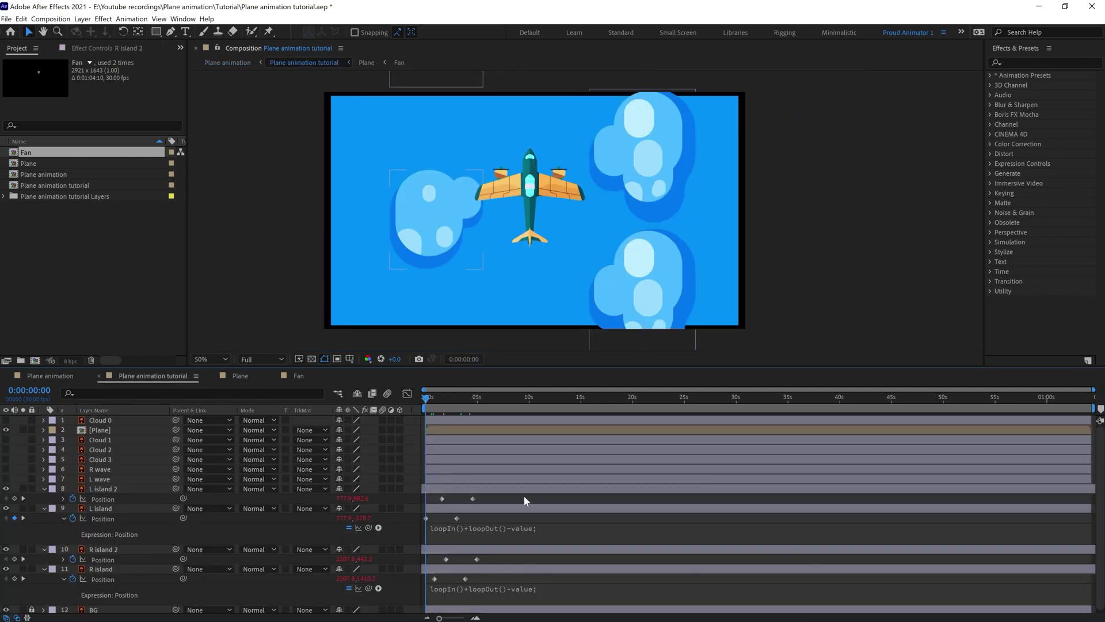
{"action": "left_click", "coordinate": [148, 489]}
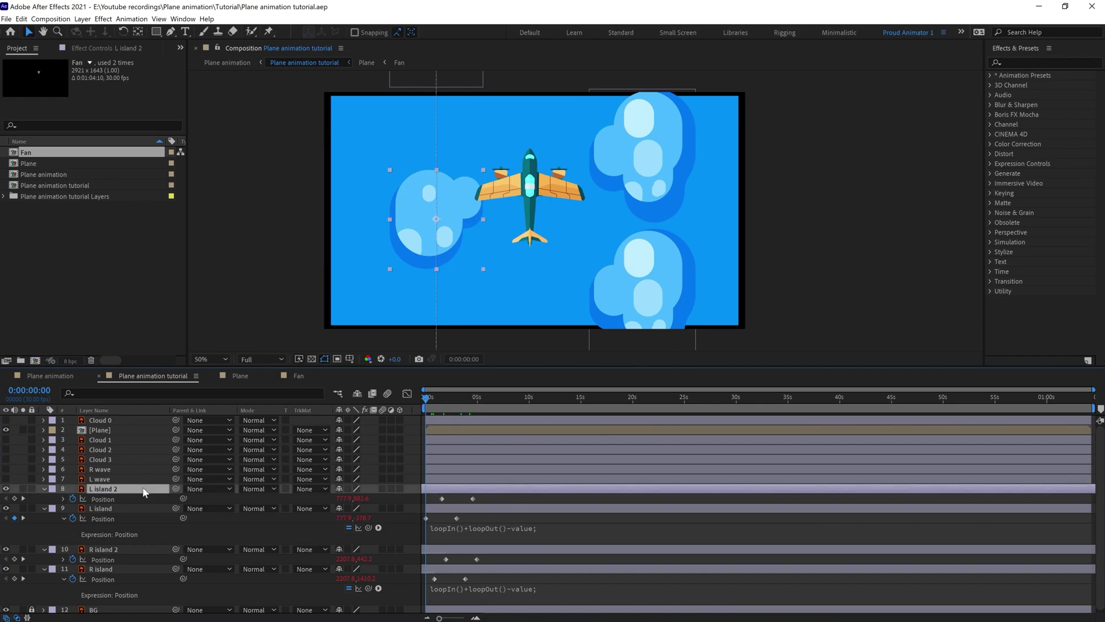
{"action": "left_click", "coordinate": [117, 566], "text": "shift"}
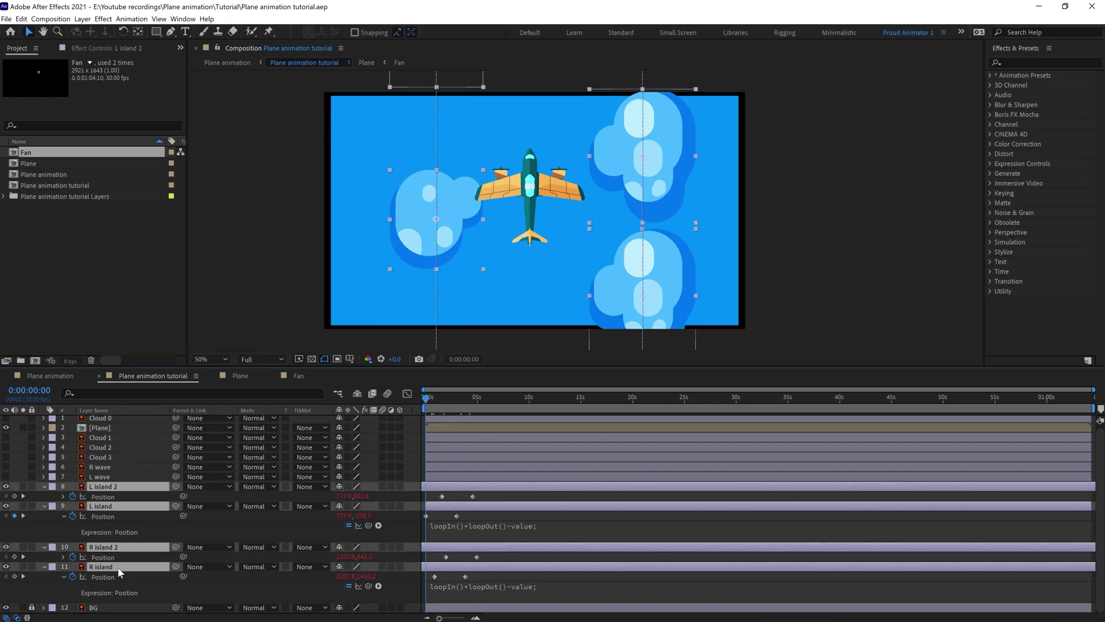
{"action": "left_click", "coordinate": [43, 487]}
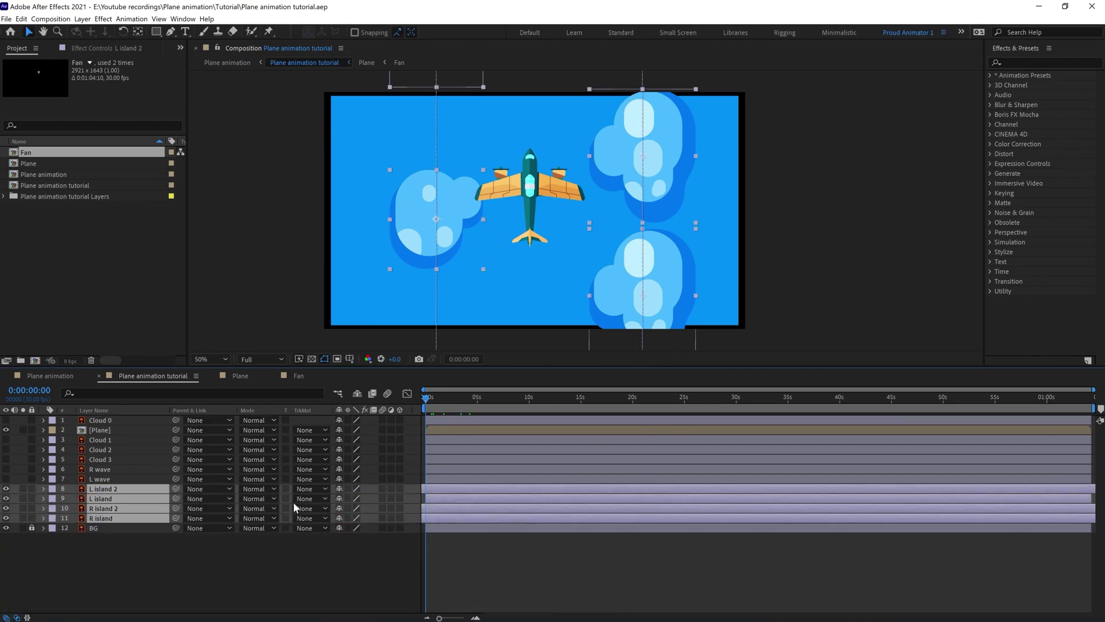
{"action": "left_click", "coordinate": [340, 488]}
{"action": "left_click_drag", "start_coordinate": [32, 489], "coordinate": [32, 518]}
{"action": "left_click", "coordinate": [357, 395]}
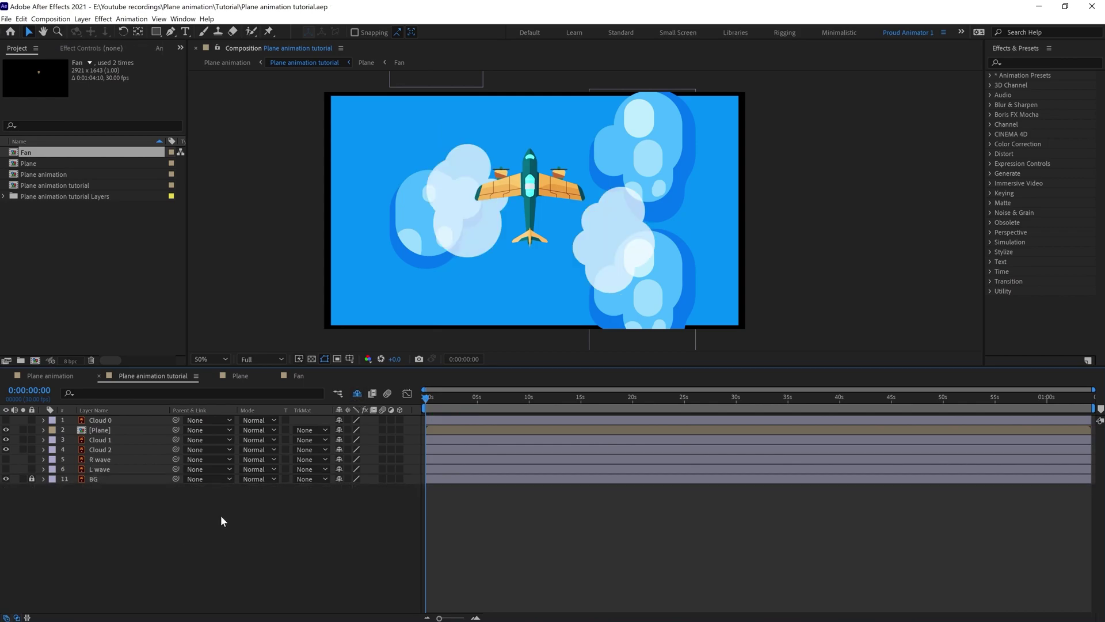
Set Position keyframes for the Cloud 1 and Cloud 2 layers at frame 0.
{"action": "left_click", "coordinate": [105, 440]}
{"action": "left_click", "coordinate": [105, 449], "text": "shift"}
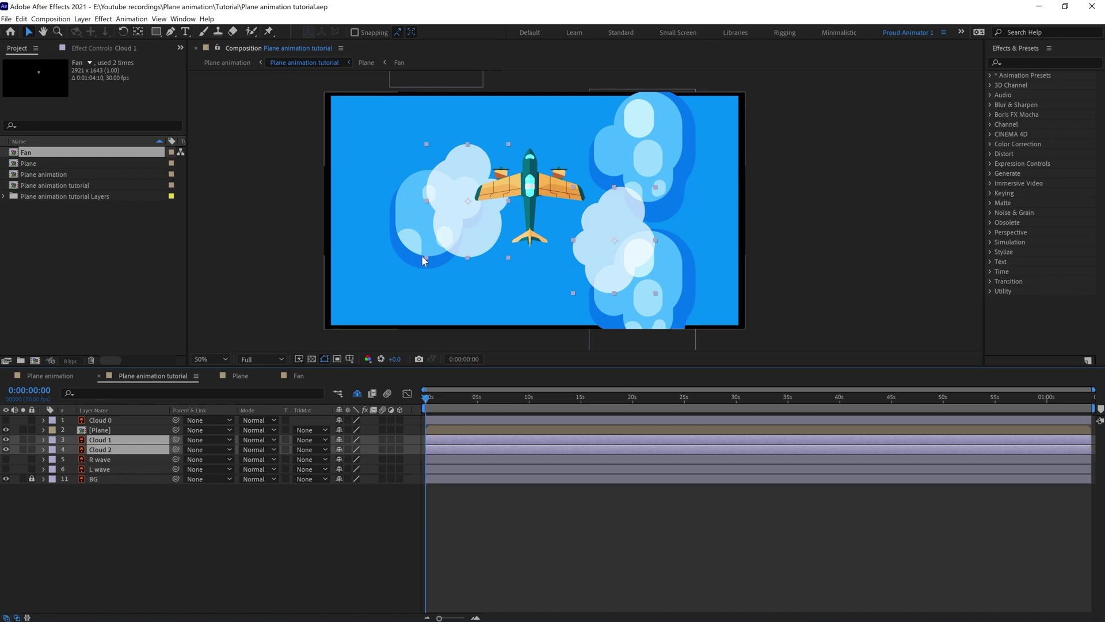
{"action": "key", "text": "p"}
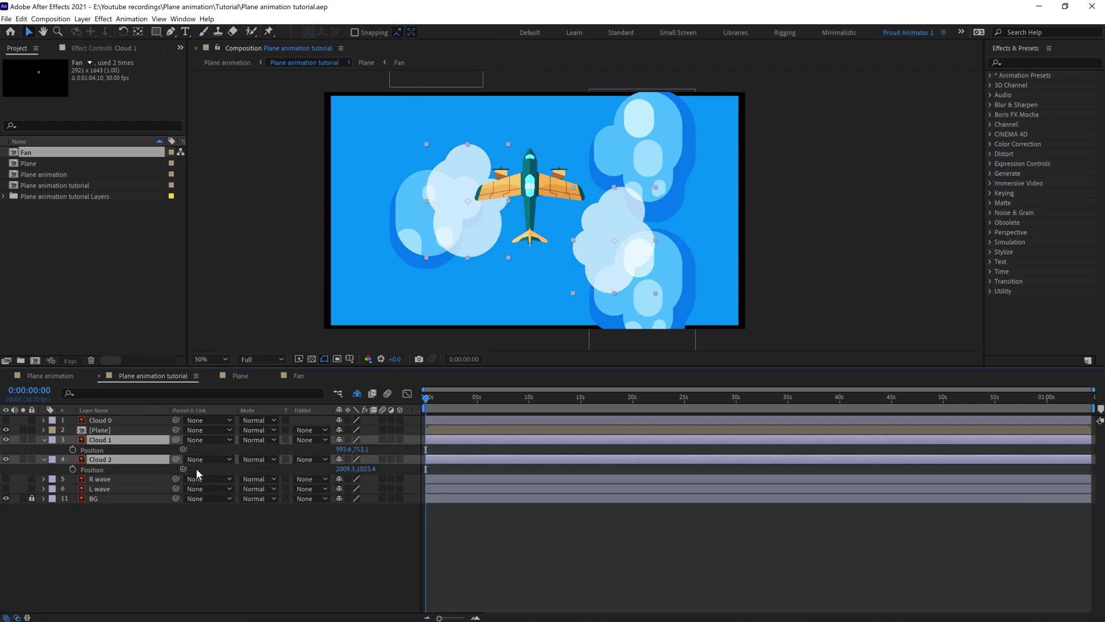
{"action": "left_click", "coordinate": [73, 469]}
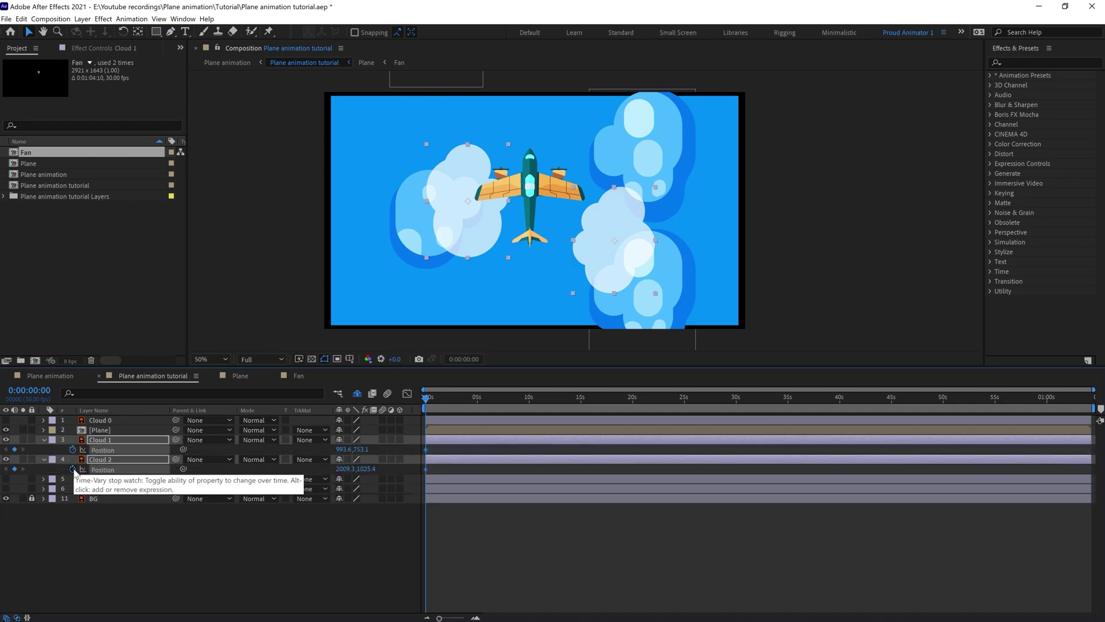
At 31 frames, move both clouds straight down below the frame, Cloud 1 to about Y 2079 and Cloud 2 to about Y 2089.
{"action": "left_click", "coordinate": [33, 390]}
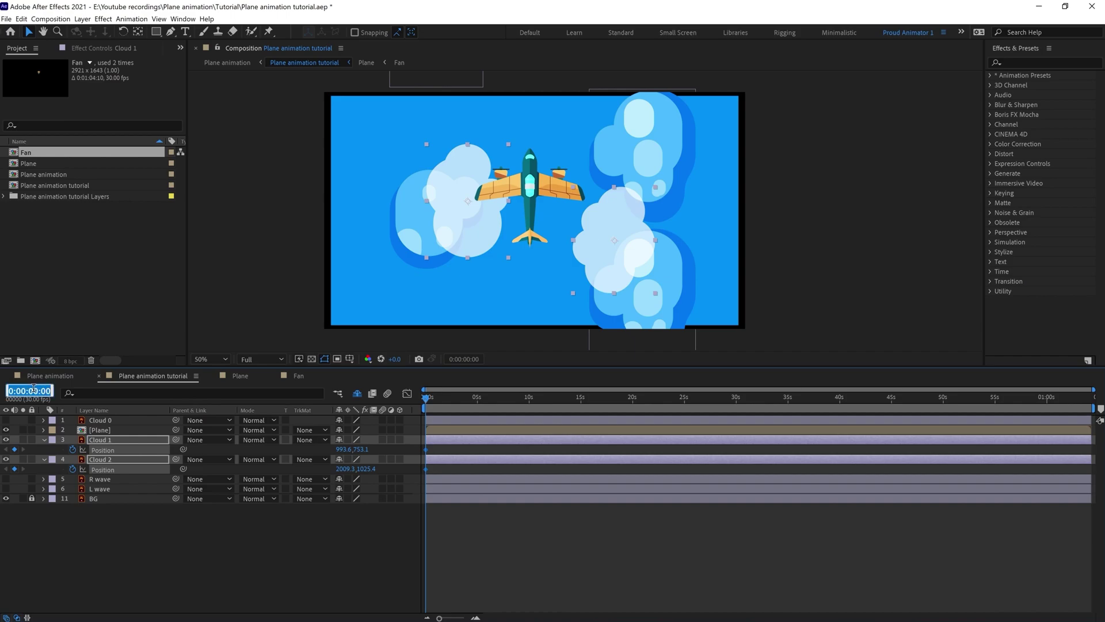
{"action": "type", "text": "+31"}
{"action": "key", "text": "Return"}
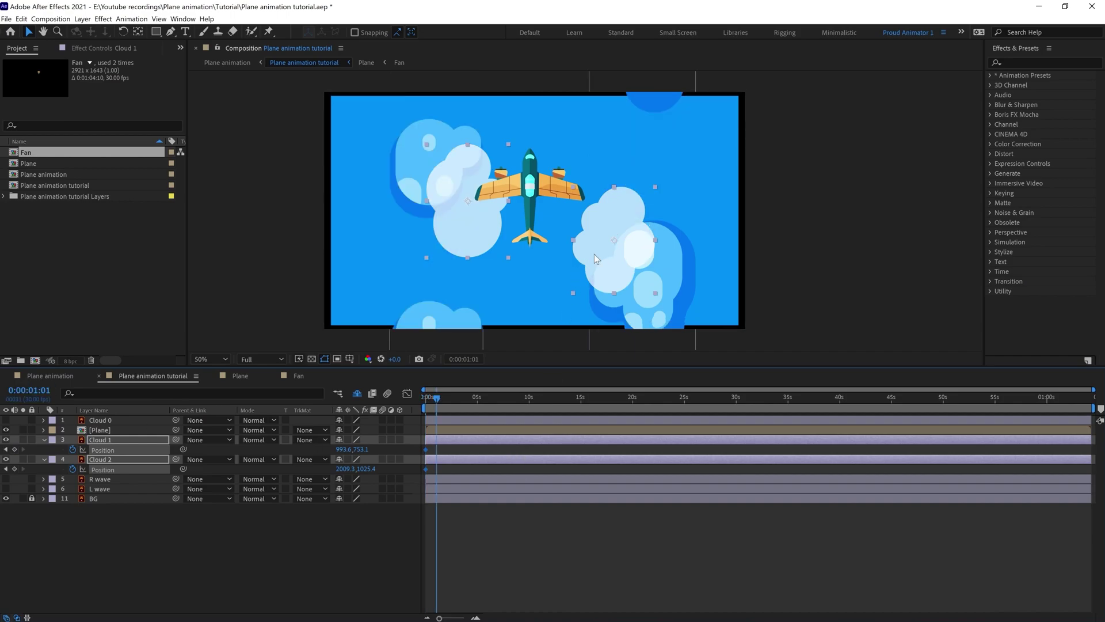
{"action": "left_click_drag", "start_coordinate": [611, 243], "coordinate": [602, 395]}
{"action": "left_click", "coordinate": [529, 529]}
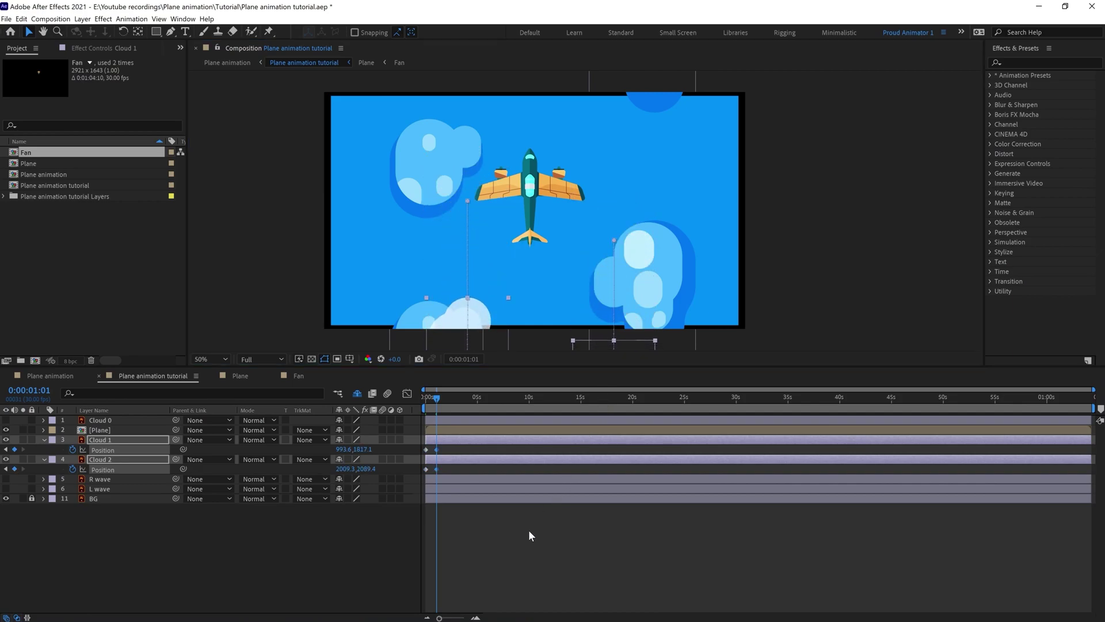
{"action": "left_click", "coordinate": [471, 441]}
{"action": "left_click_drag", "start_coordinate": [488, 318], "coordinate": [486, 352]}
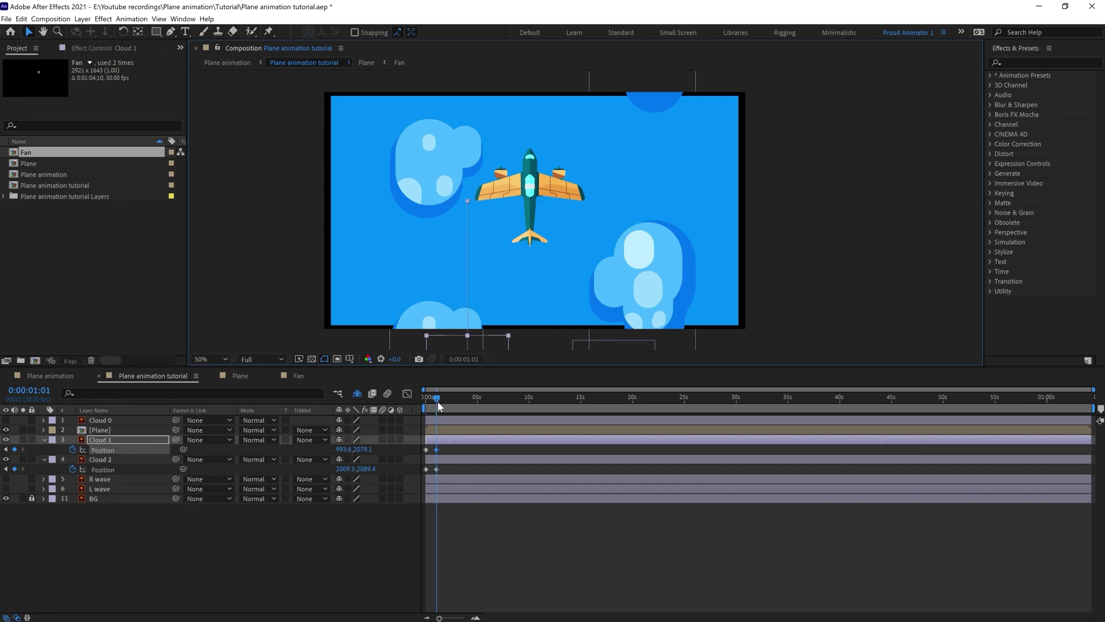
At frame 0, move both clouds straight up above the frame, Cloud 1 to about Y -441 and Cloud 2 to about Y -383.
{"action": "left_click_drag", "start_coordinate": [438, 402], "coordinate": [395, 406]}
{"action": "left_click_drag", "start_coordinate": [484, 230], "coordinate": [481, 59]}
{"action": "left_click", "coordinate": [468, 459]}
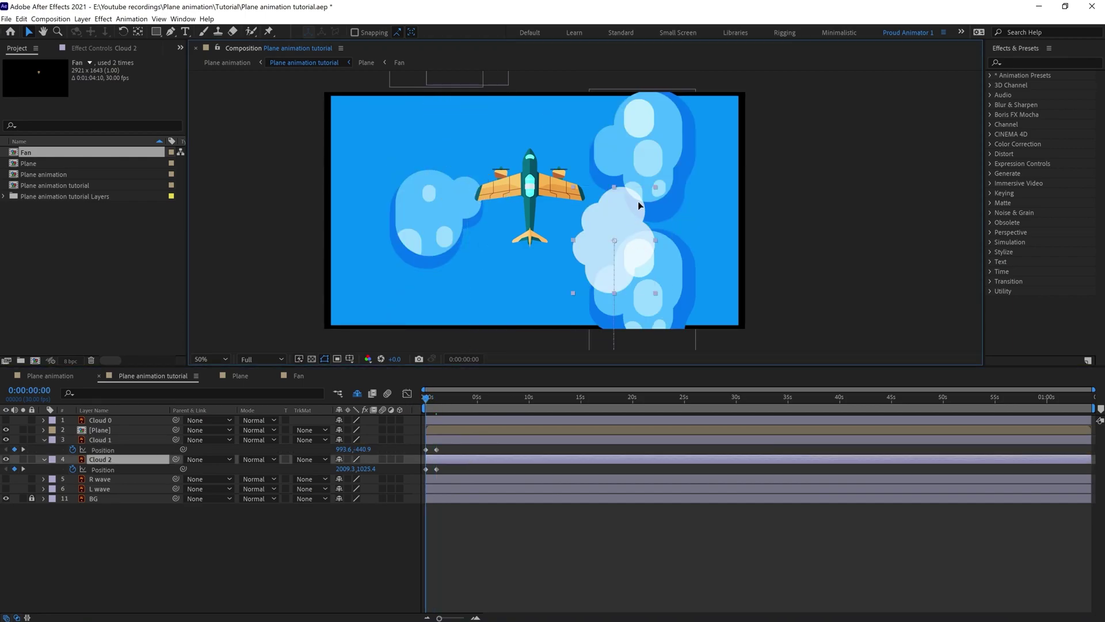
{"action": "left_click_drag", "start_coordinate": [638, 201], "coordinate": [644, 23]}
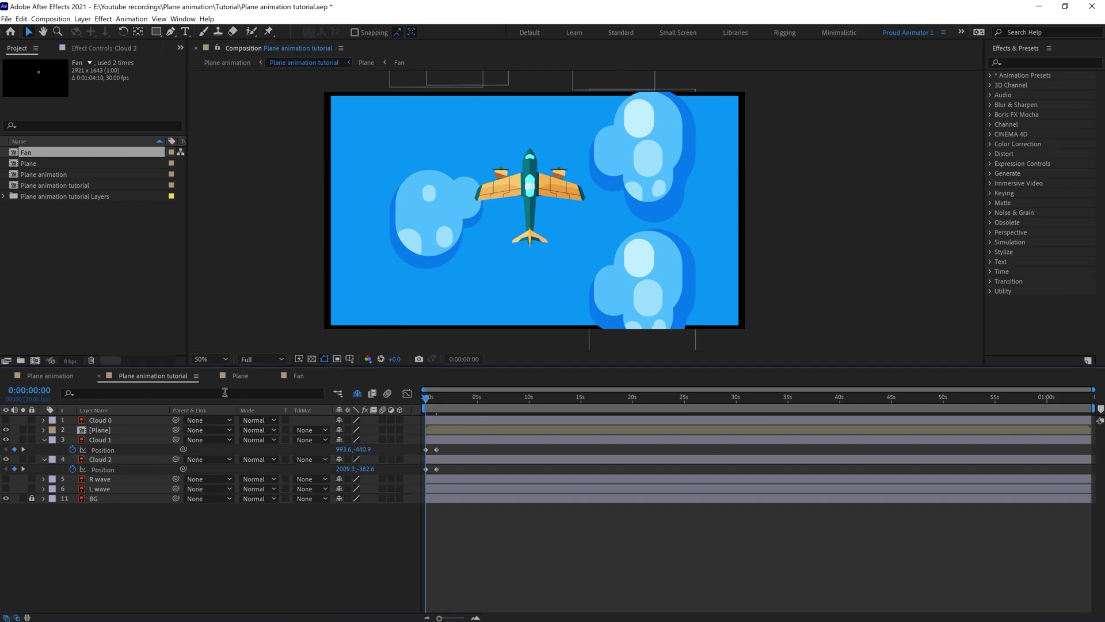
Copy the loopIn()+loopOut()-value expression from the Reflect layer's Position in the Plane composition to the Position of Cloud 1 and Cloud 2.
{"action": "left_click", "coordinate": [239, 376]}
{"action": "left_click", "coordinate": [438, 455]}
{"action": "key", "text": "ctrl+c"}
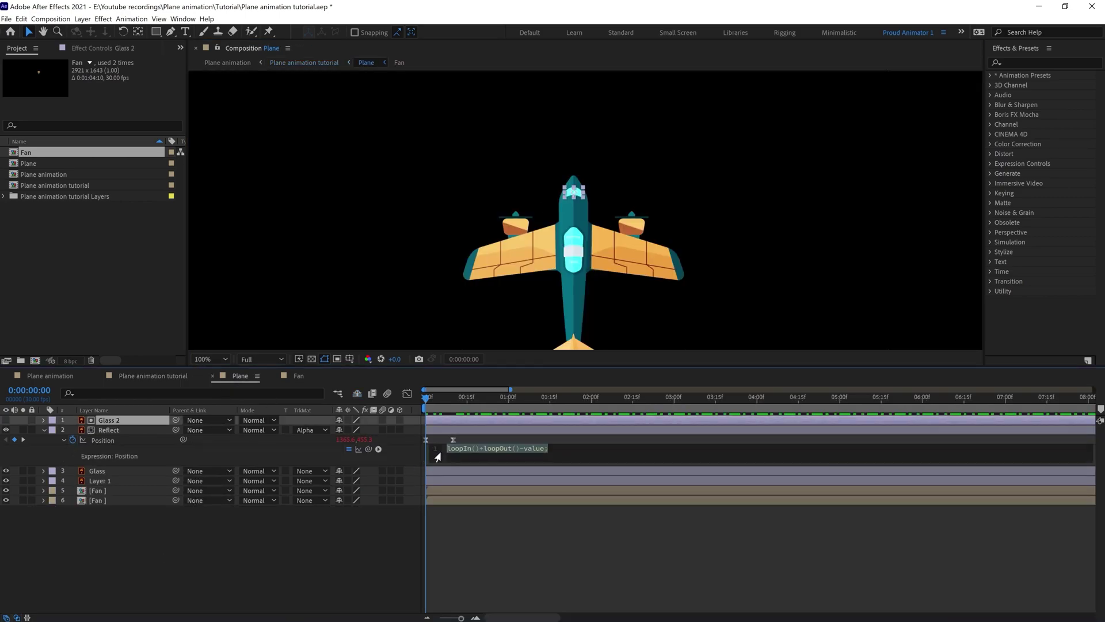
{"action": "left_click", "coordinate": [525, 598]}
{"action": "left_click", "coordinate": [170, 375]}
{"action": "left_click", "coordinate": [92, 457]}
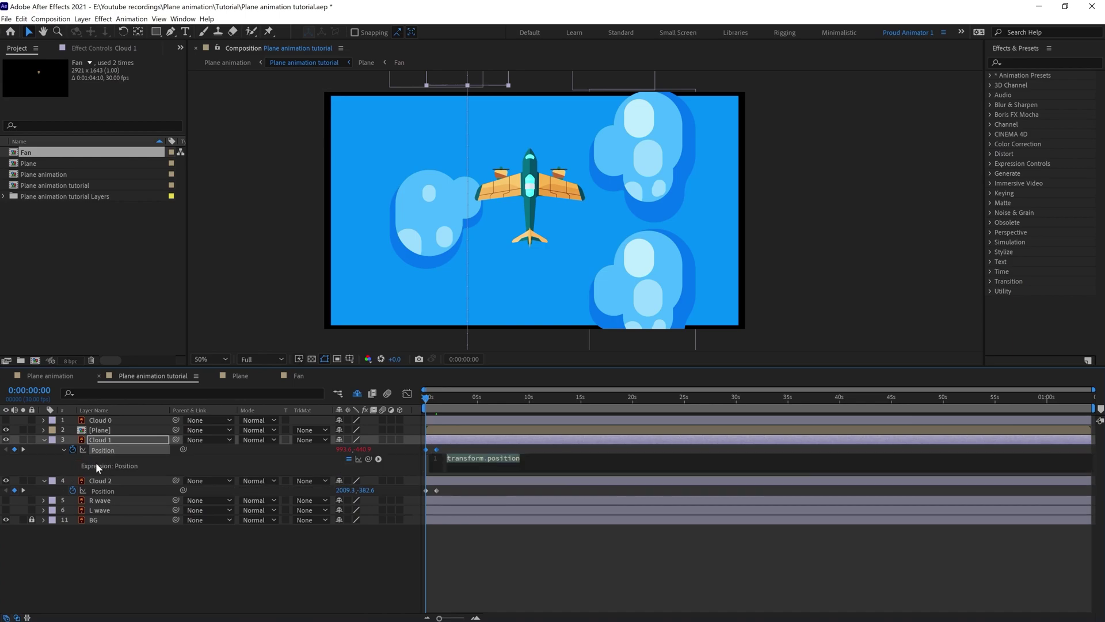
{"action": "key", "text": "ctrl+v"}
{"action": "left_click", "coordinate": [72, 489], "text": "alt"}
{"action": "key", "text": "ctrl+v"}
{"action": "left_click", "coordinate": [498, 555]}
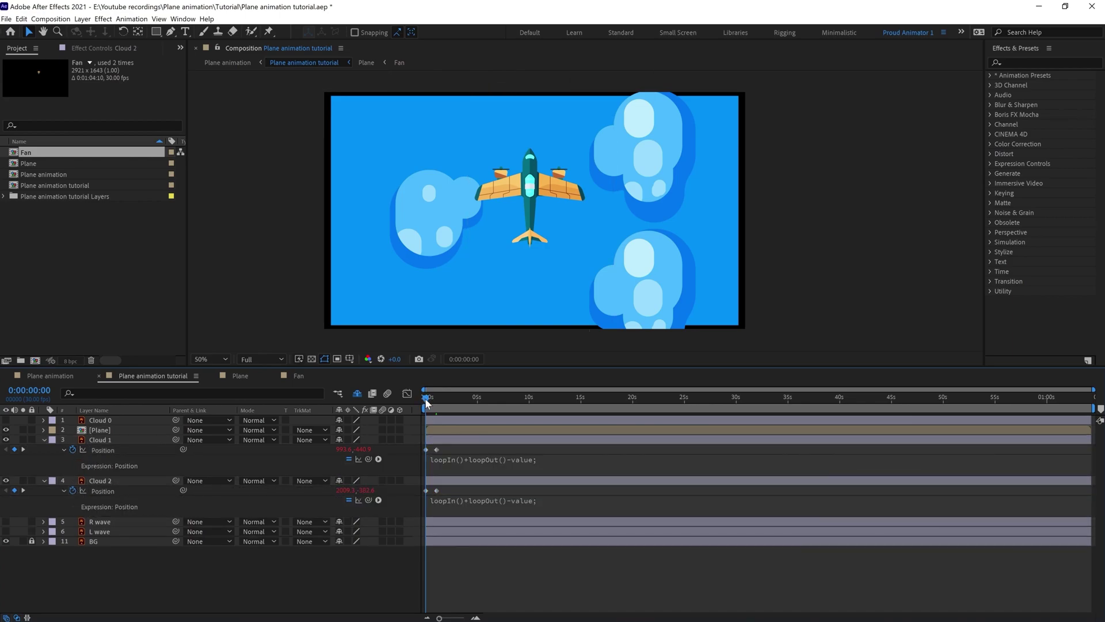
Preview the cloud loop and slow it by moving the second Position keyframes of Cloud 1 and Cloud 2 to about 41 frames.
{"action": "key", "text": "space"}
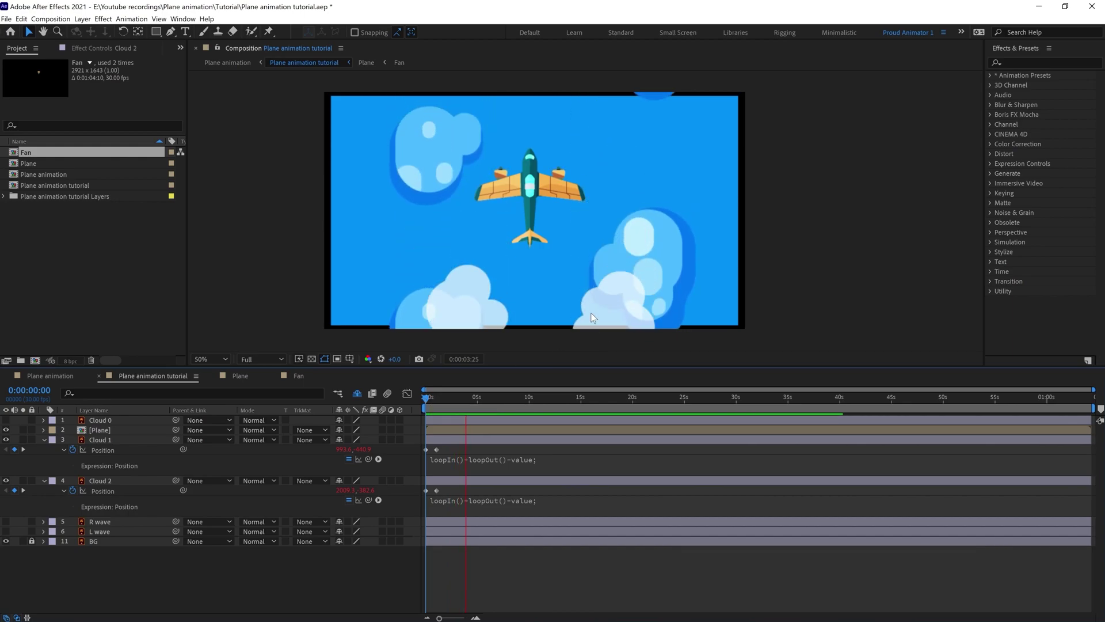
{"action": "key", "text": "space"}
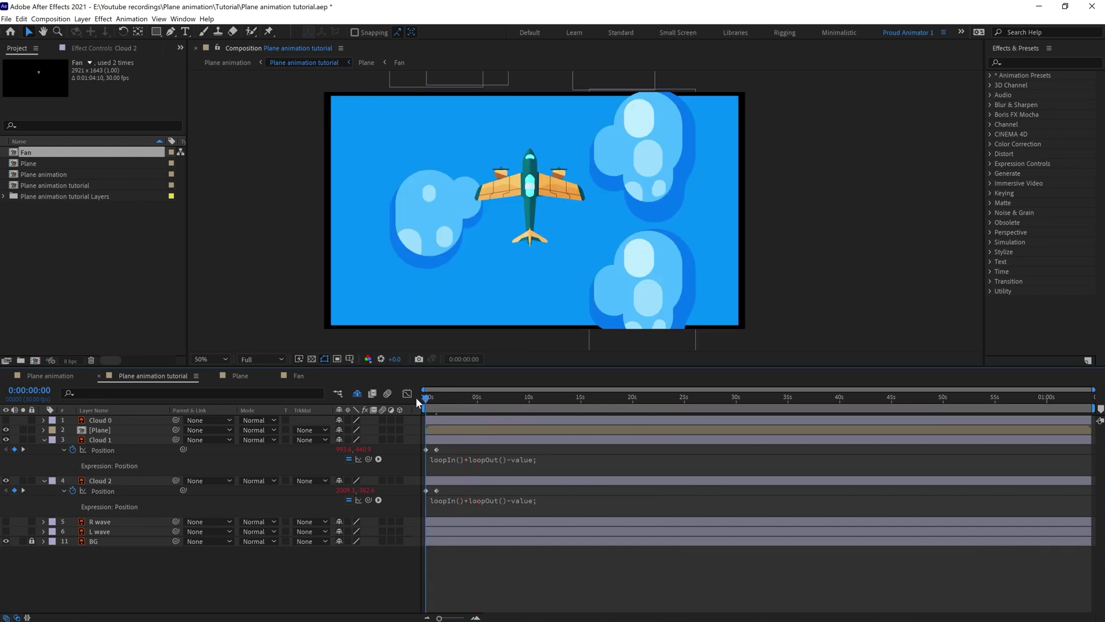
{"action": "key", "text": "equal"}
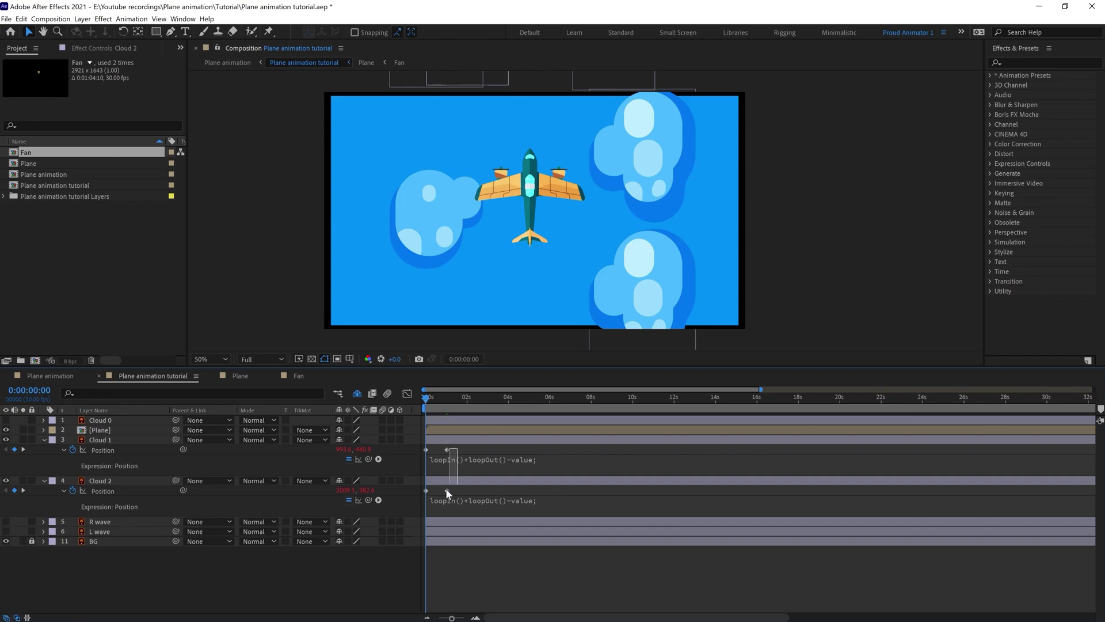
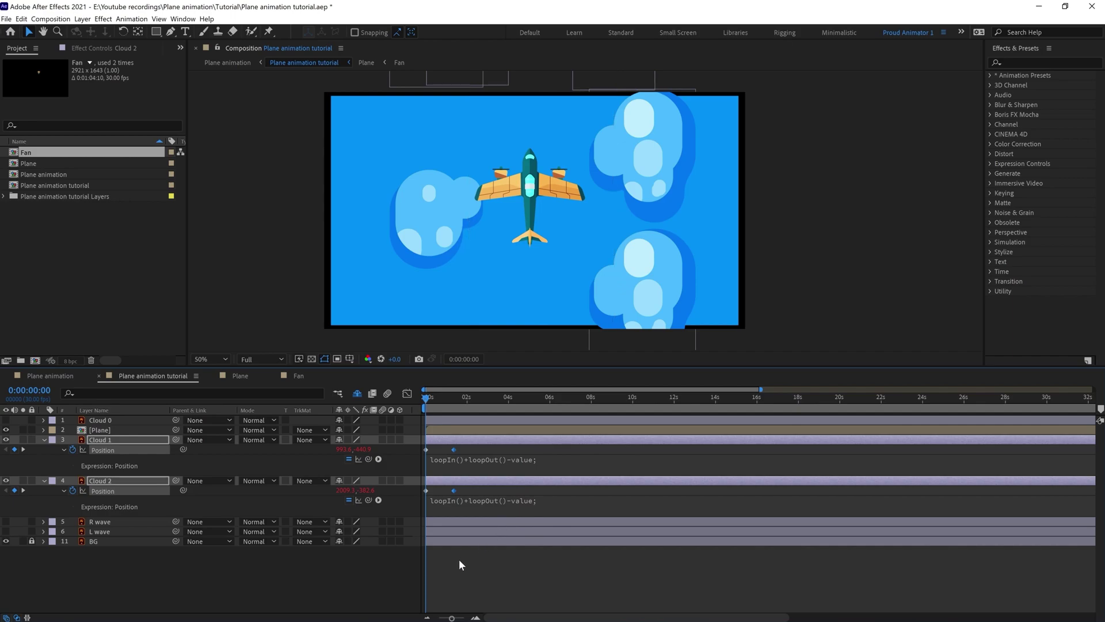
Duplicate the Cloud 2 layer, reveal the copy's Position, and shift the copy about 21 frames earlier in time to stagger it.
{"action": "left_click", "coordinate": [435, 480]}
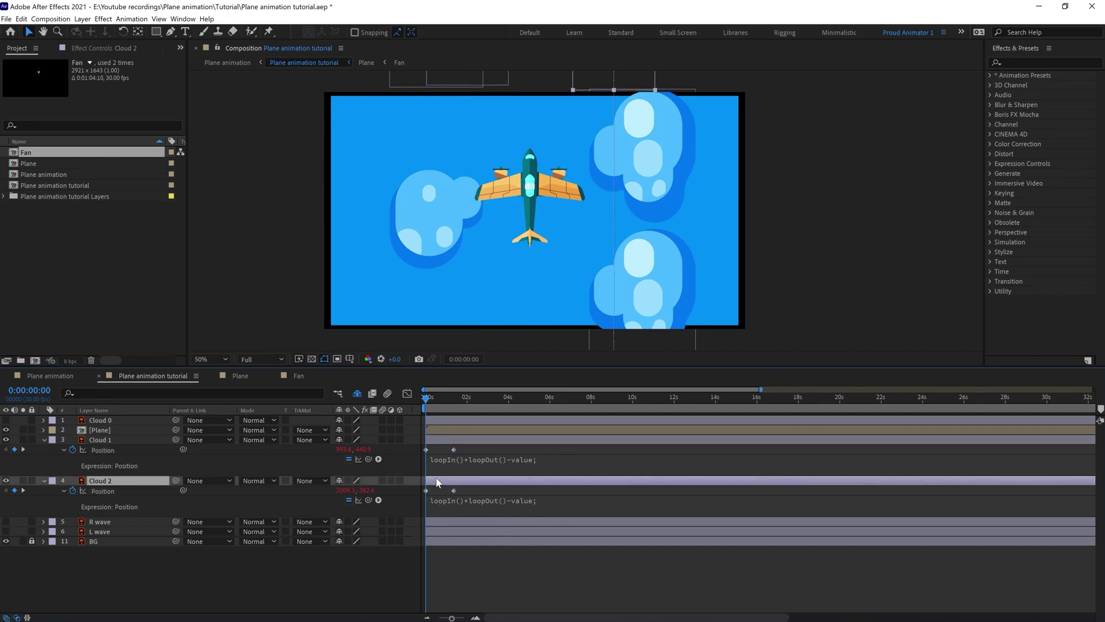
{"action": "key", "text": "ctrl+d"}
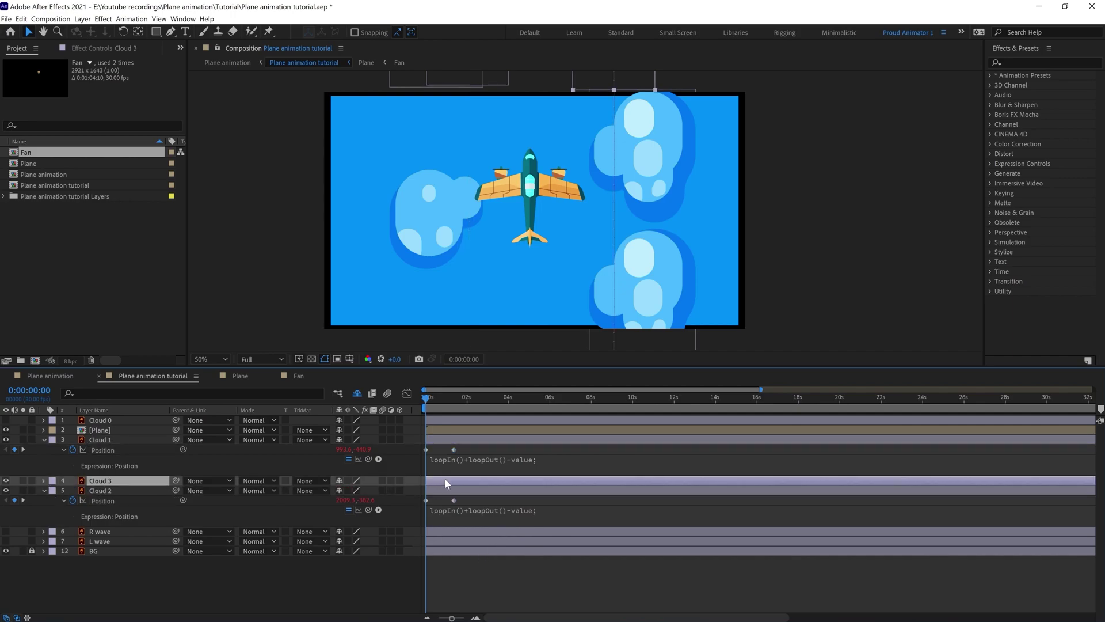
{"action": "key", "text": "p"}
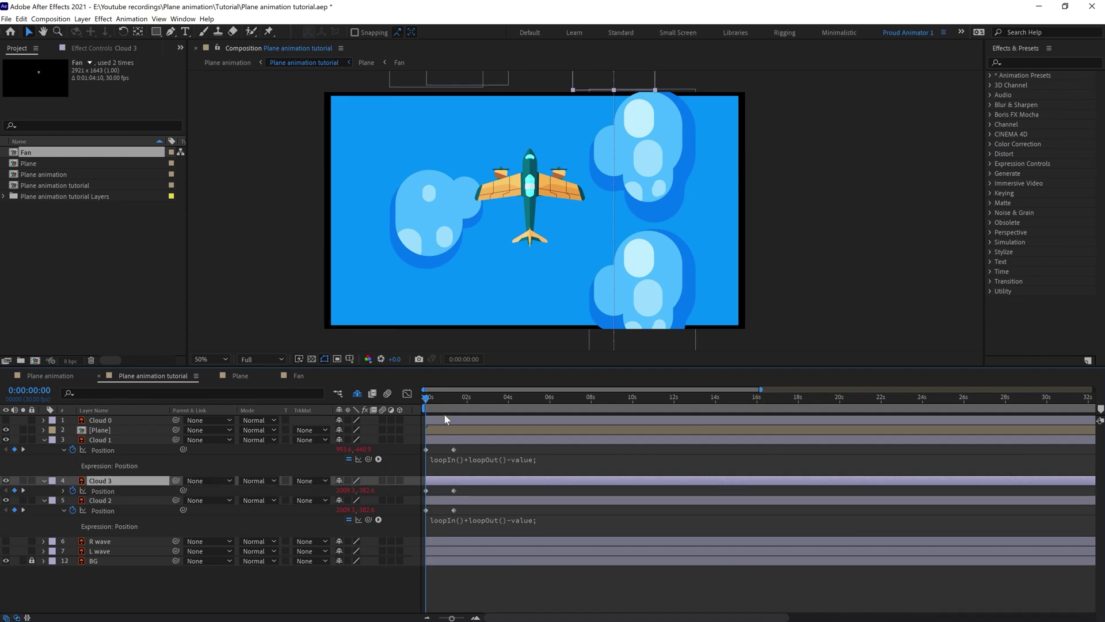
{"action": "left_click", "coordinate": [437, 399]}
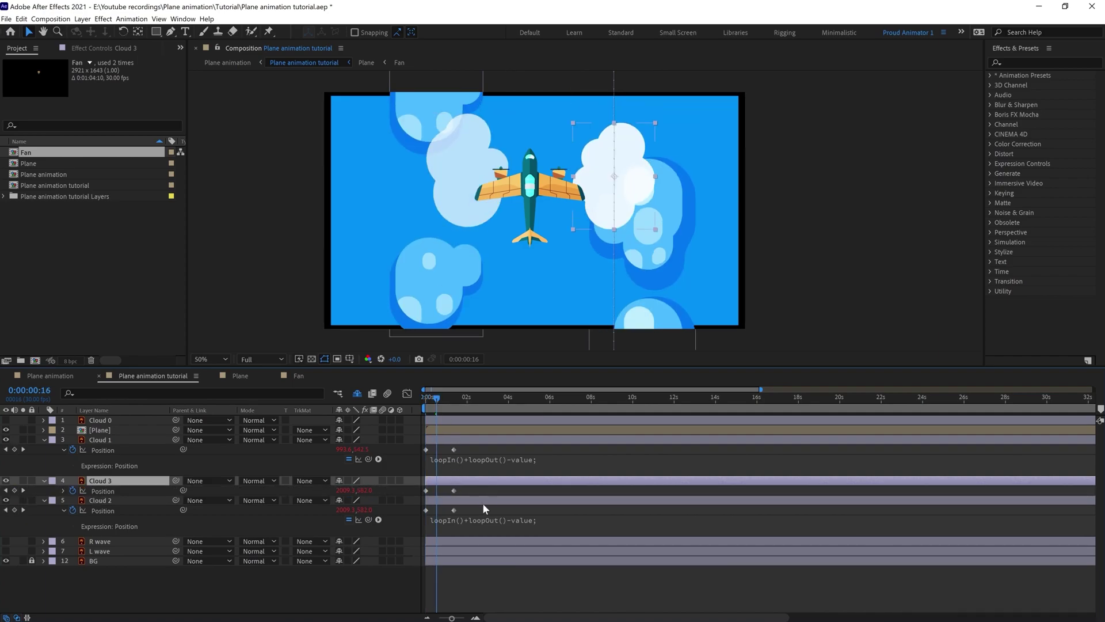
{"action": "left_click_drag", "start_coordinate": [474, 482], "coordinate": [461, 484]}
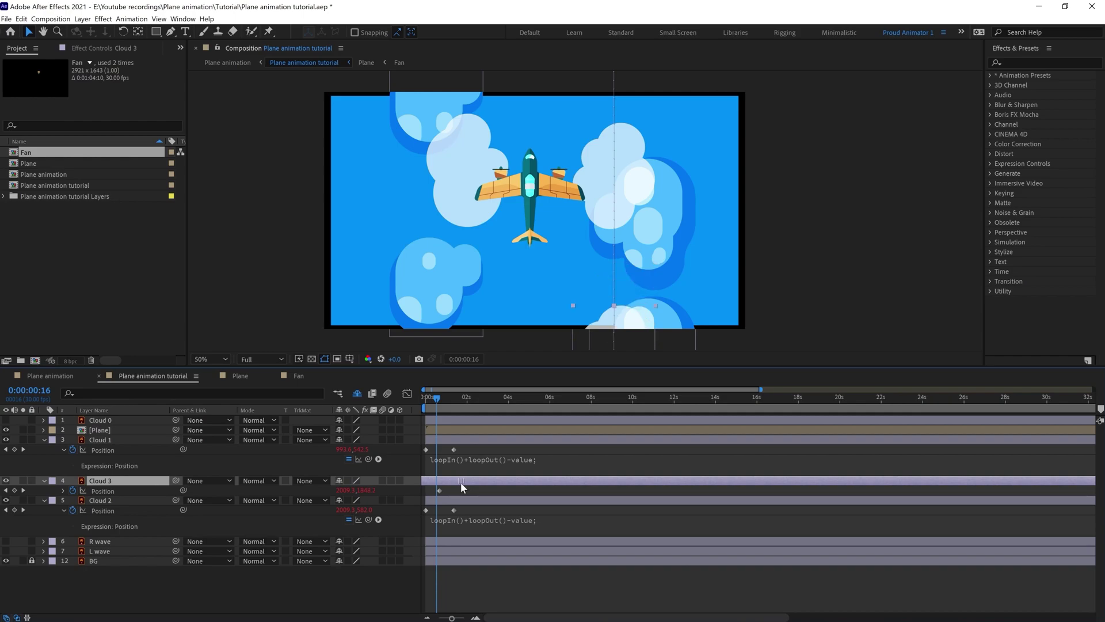
Duplicate the Cloud 1 layer and shift the original about 28 frames earlier and the copy further still to stagger them.
{"action": "left_click", "coordinate": [449, 440]}
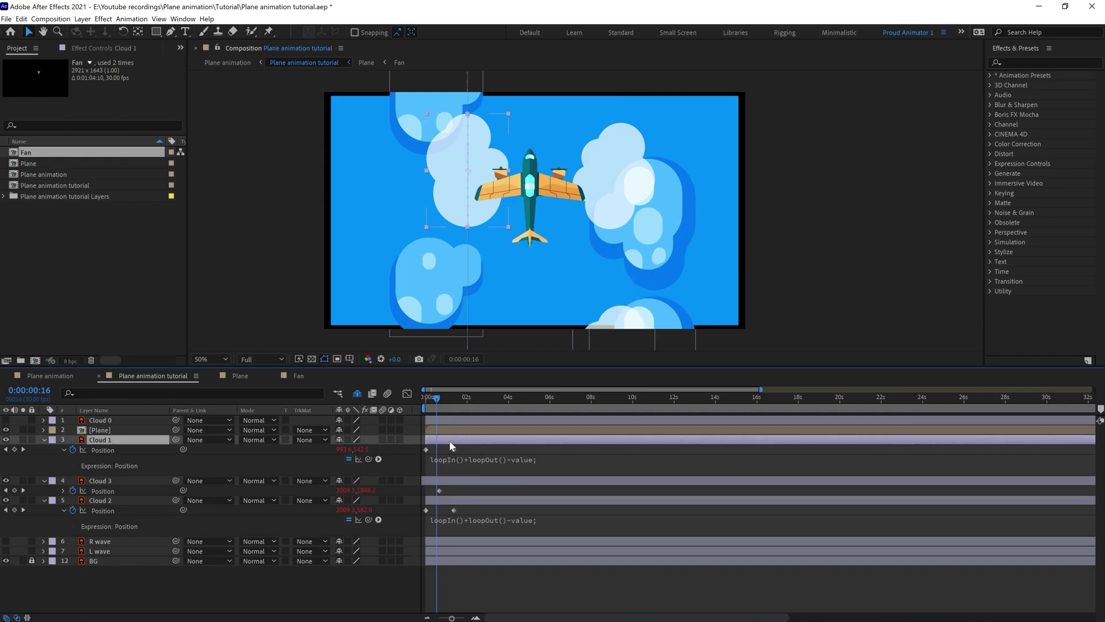
{"action": "key", "text": "ctrl+d"}
{"action": "key", "text": "p"}
{"action": "mouse_move", "coordinate": [458, 440]}
{"action": "left_mouse_down"}
{"action": "mouse_move", "coordinate": [441, 443]}
{"action": "mouse_move", "coordinate": [476, 460]}
{"action": "mouse_move", "coordinate": [466, 458]}
{"action": "left_mouse_up"}
{"action": "left_click", "coordinate": [478, 460]}
Preview the staggered clouds, return to frame 0, and save the project.
{"action": "key", "text": "space"}
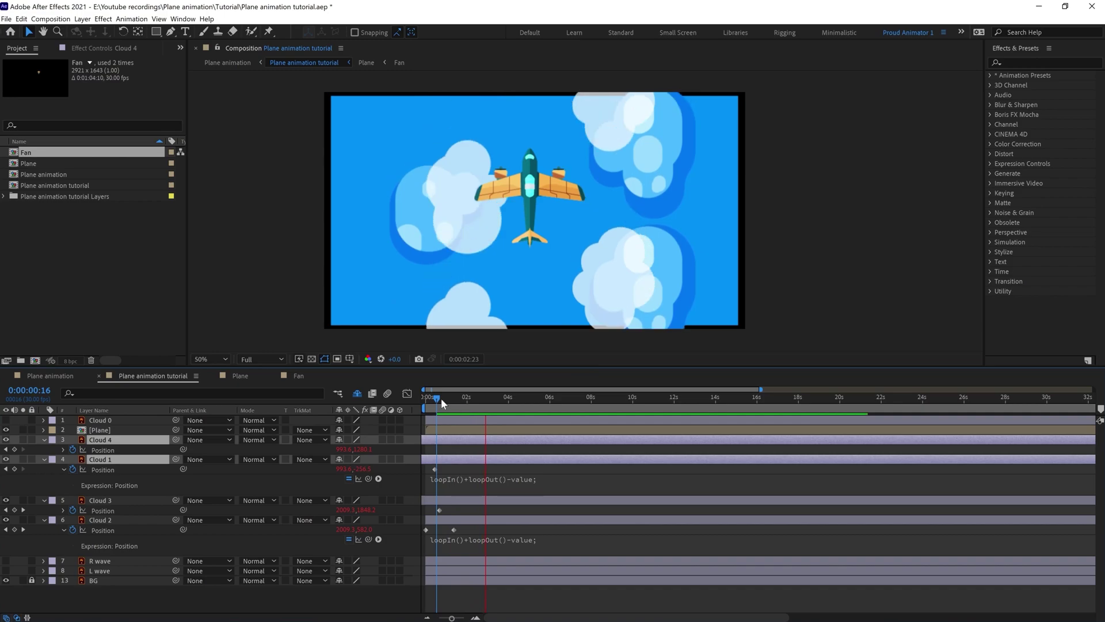
{"action": "key", "text": "space"}
{"action": "left_click", "coordinate": [442, 447]}
{"action": "key", "text": "ctrl+s"}
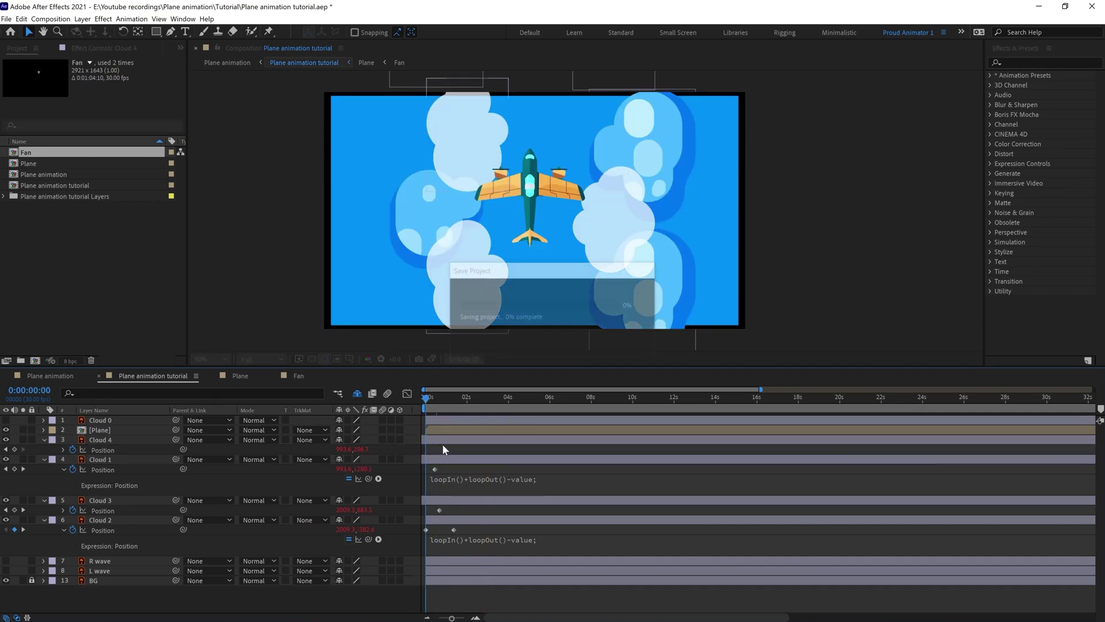
Show the Cloud 0 layer, reveal its Position, and set a Position keyframe at frame 0.
{"action": "key", "text": "KP_1"}
{"action": "key", "text": "p"}
{"action": "key", "text": "equal"}
{"action": "key", "text": "equal"}
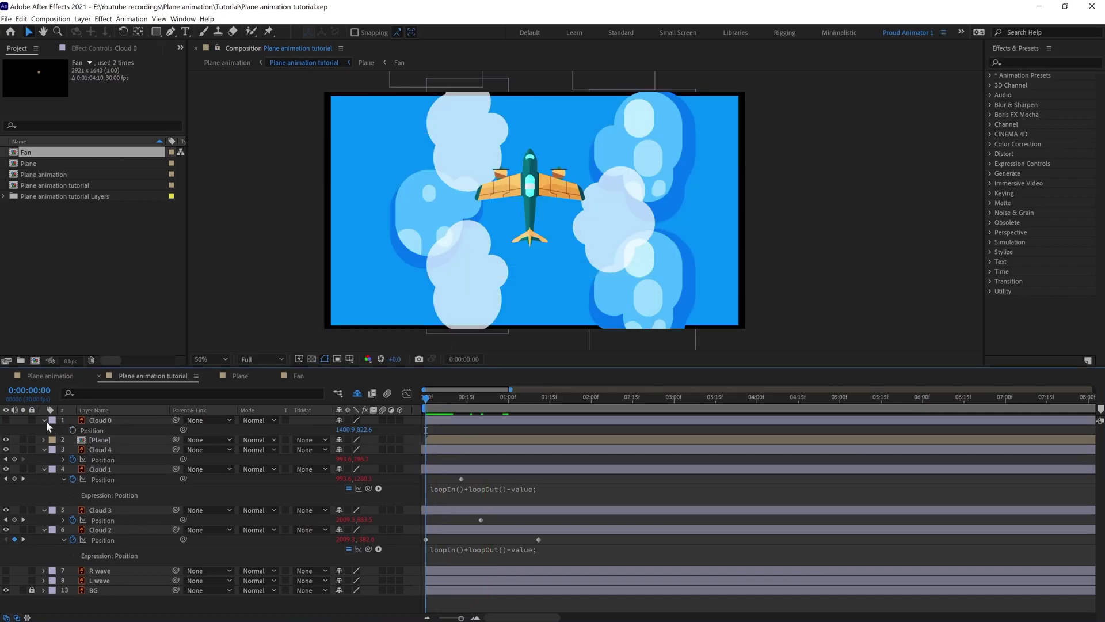
{"action": "left_click", "coordinate": [5, 420]}
{"action": "left_click", "coordinate": [99, 421]}
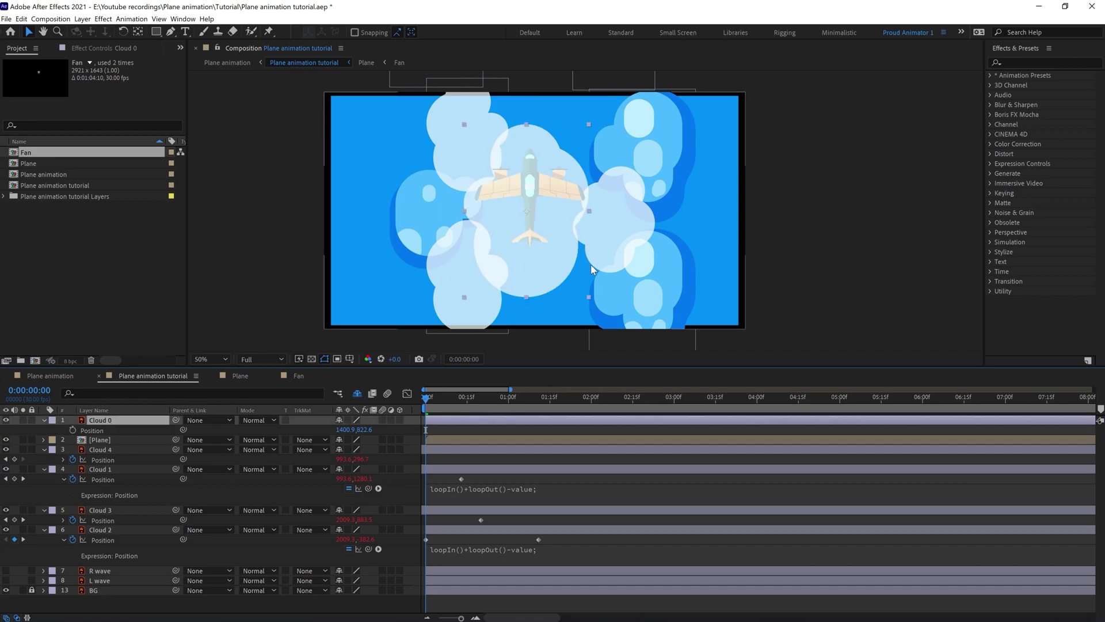
{"action": "left_click", "coordinate": [72, 430]}
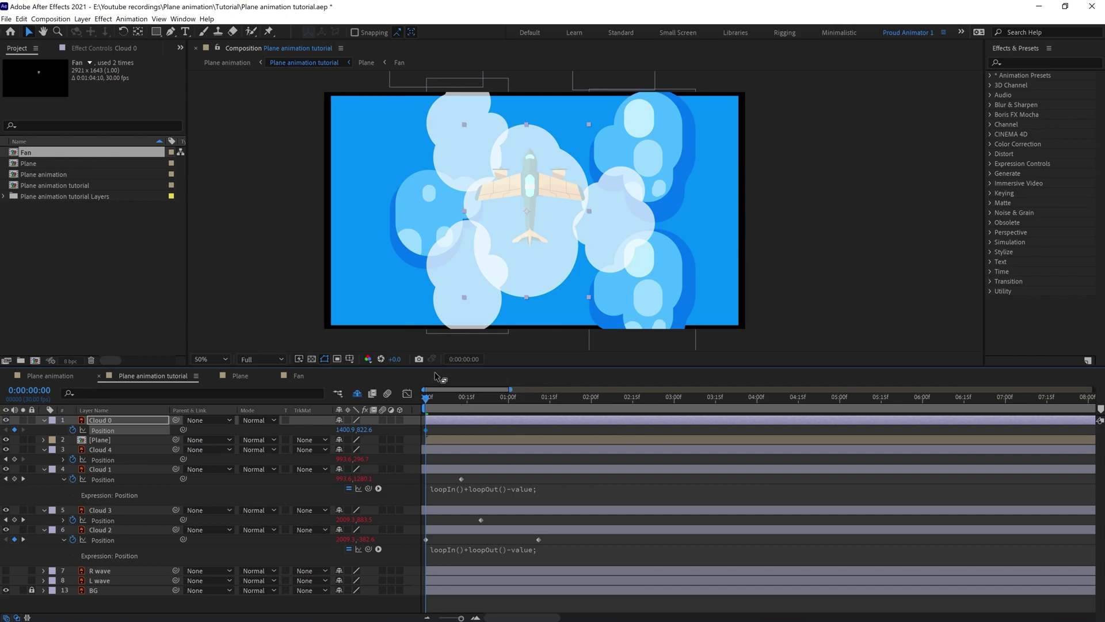
Move Cloud 0 straight down to about Y 2269 at 24 frames and straight up to about Y -643 at frame 0.
{"action": "left_click_drag", "start_coordinate": [478, 399], "coordinate": [491, 400]}
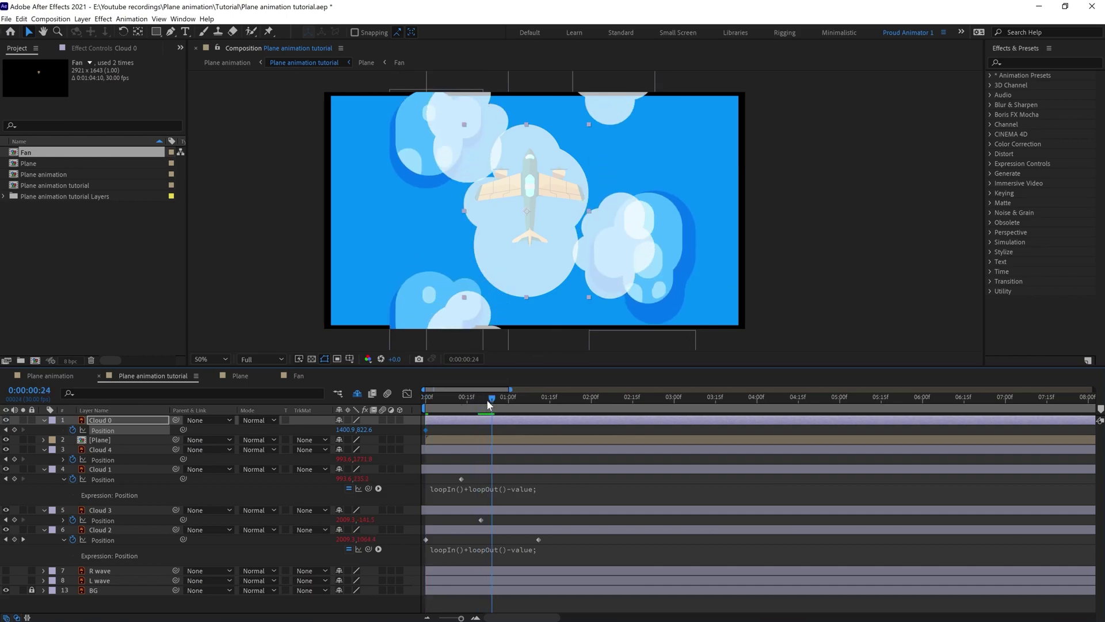
{"action": "left_click_drag", "start_coordinate": [535, 220], "coordinate": [529, 427]}
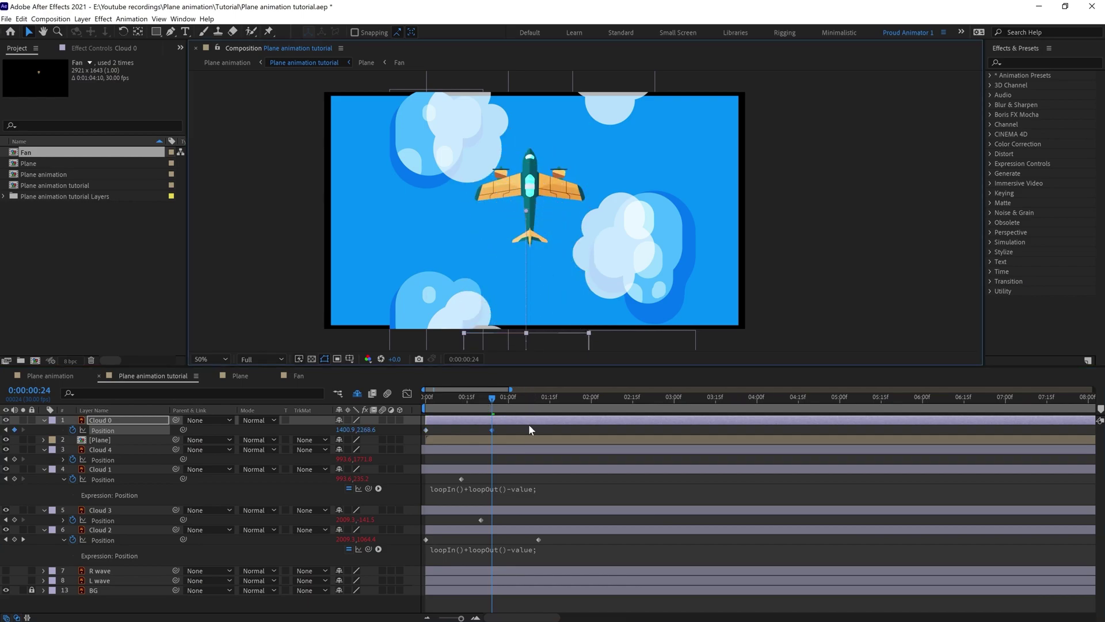
{"action": "key", "text": "Home"}
{"action": "left_click_drag", "start_coordinate": [546, 239], "coordinate": [521, 27]}
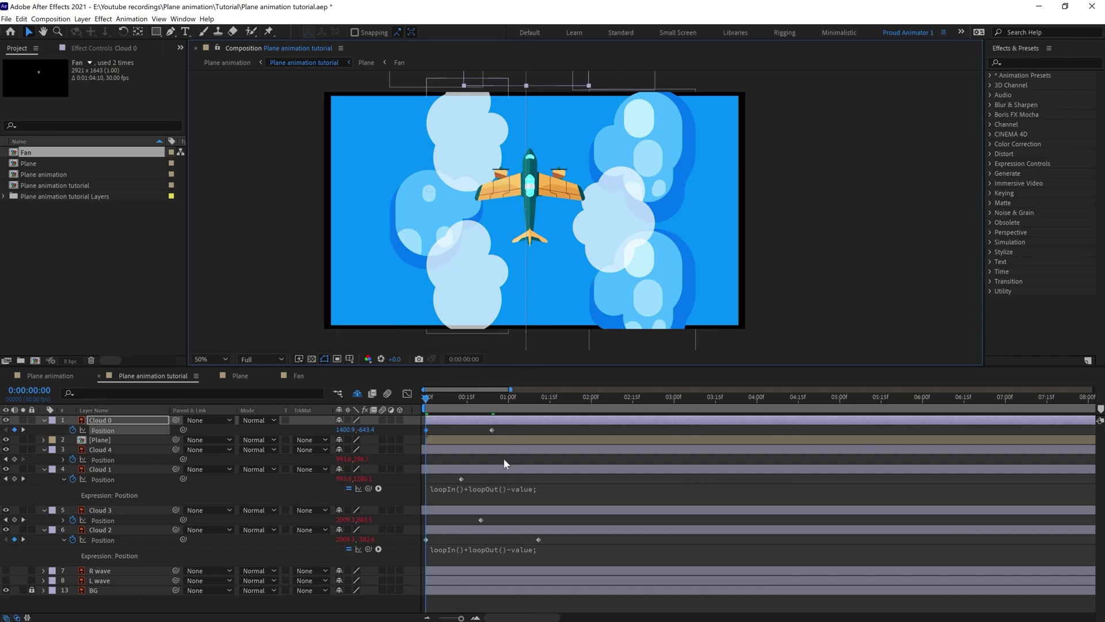
Copy the loopIn()+loopOut()-value expression from Cloud 1's Position to Cloud 0's Position.
{"action": "left_click", "coordinate": [495, 493]}
{"action": "key", "text": "ctrl+c"}
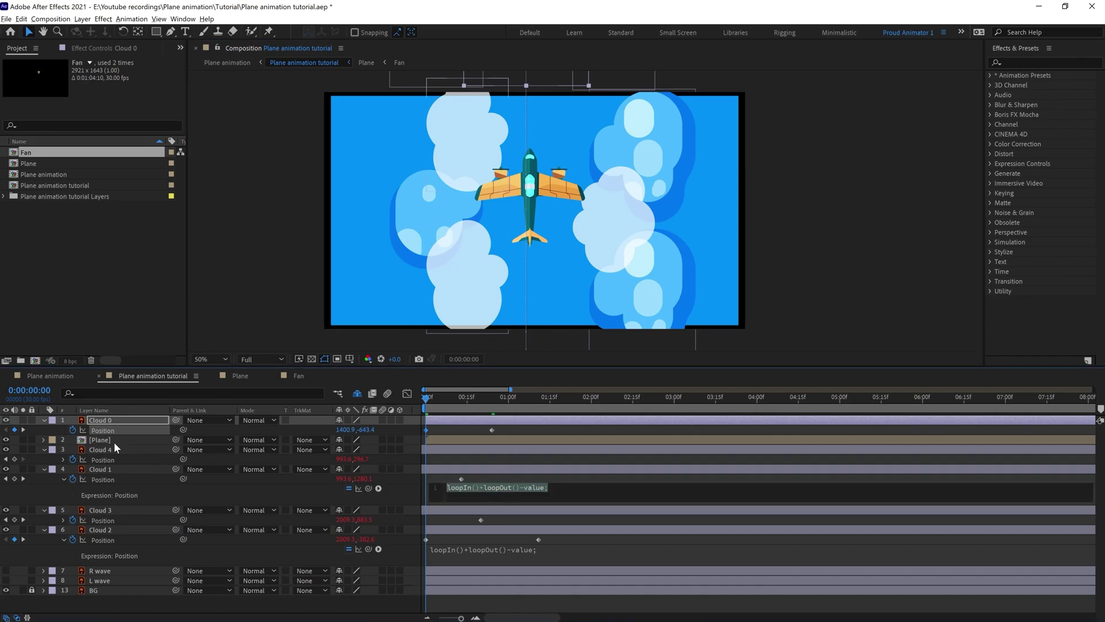
{"action": "left_click", "coordinate": [71, 430], "text": "alt"}
{"action": "key", "text": "ctrl+v"}
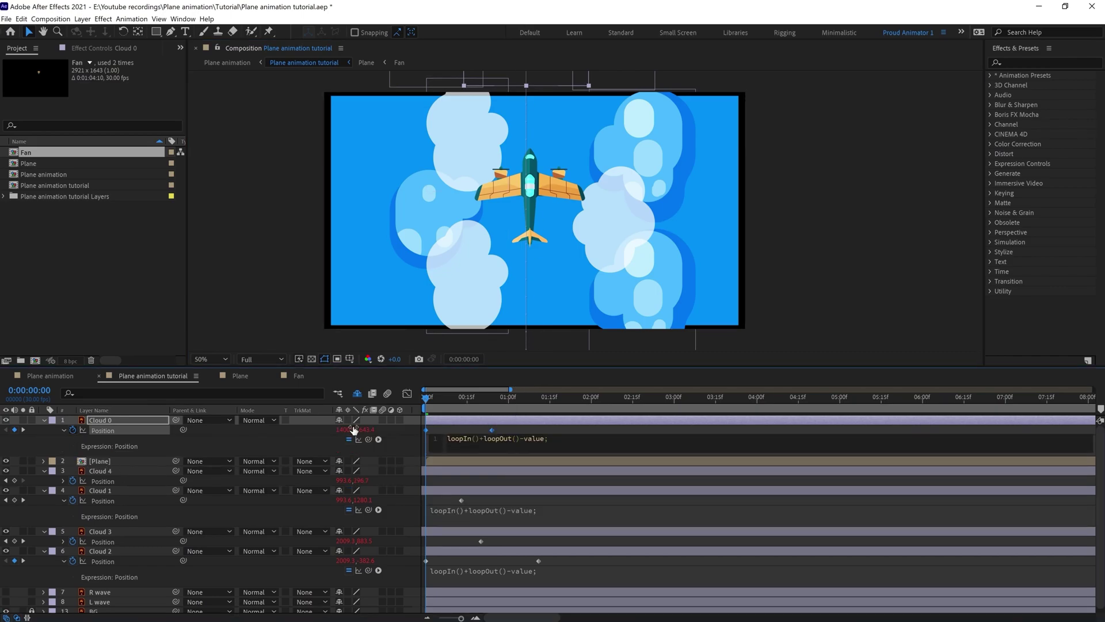
{"action": "left_click", "coordinate": [447, 427]}
Preview the loop, speed up Cloud 0 by moving its second Position keyframe to about frame 18, and replay from the start.
{"action": "key", "text": "space"}
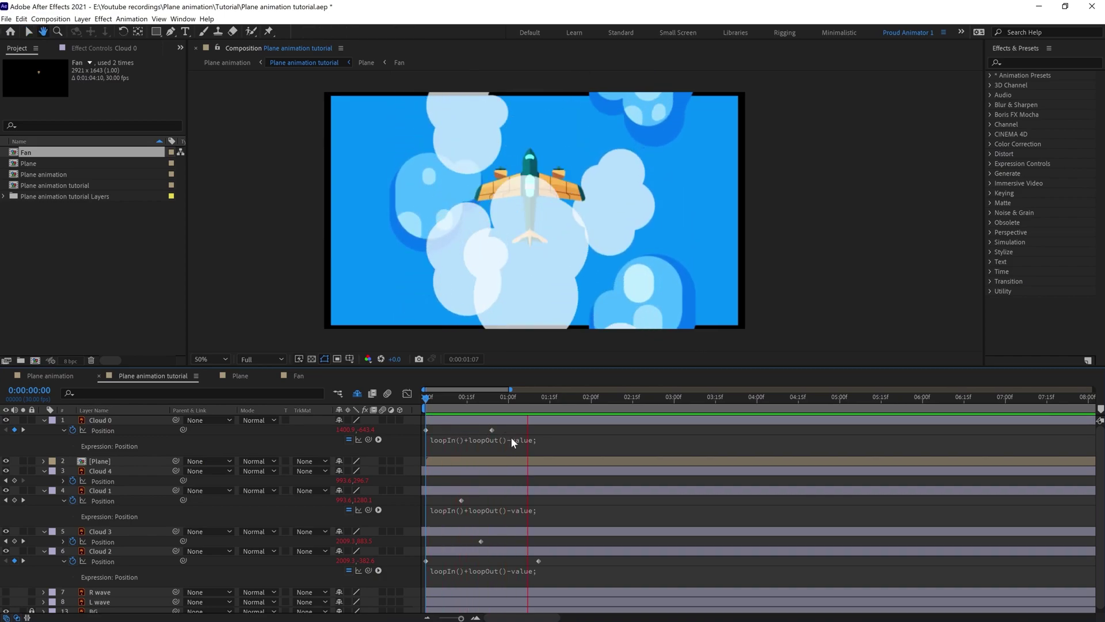
{"action": "left_click", "coordinate": [492, 430]}
{"action": "left_click_drag", "start_coordinate": [492, 430], "coordinate": [475, 431]}
{"action": "key", "text": "Home"}
{"action": "key", "text": "space"}
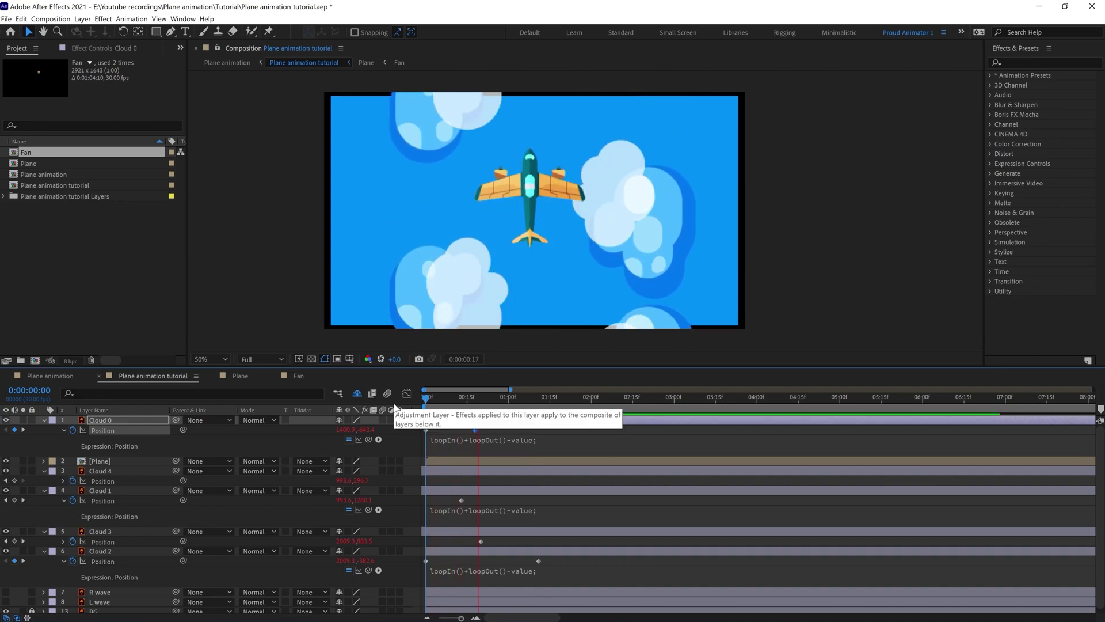
Set Cloud 0's second Position keyframe at about frame 21 and replay the loop from the start.
{"action": "left_click", "coordinate": [474, 430]}
{"action": "left_click_drag", "start_coordinate": [476, 430], "coordinate": [483, 429]}
{"action": "key", "text": "Home"}
{"action": "key", "text": "space"}
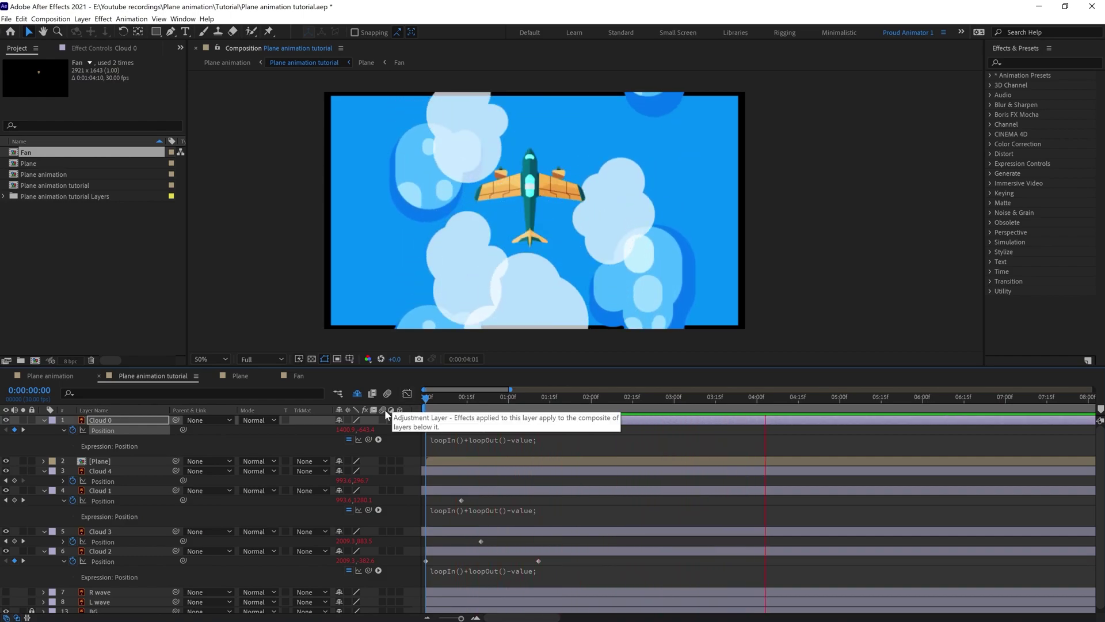
In the Plane animation composition, end the work area at 0:00:11:04 and preview the whole scene at 50% magnification.
{"action": "left_click", "coordinate": [75, 376]}
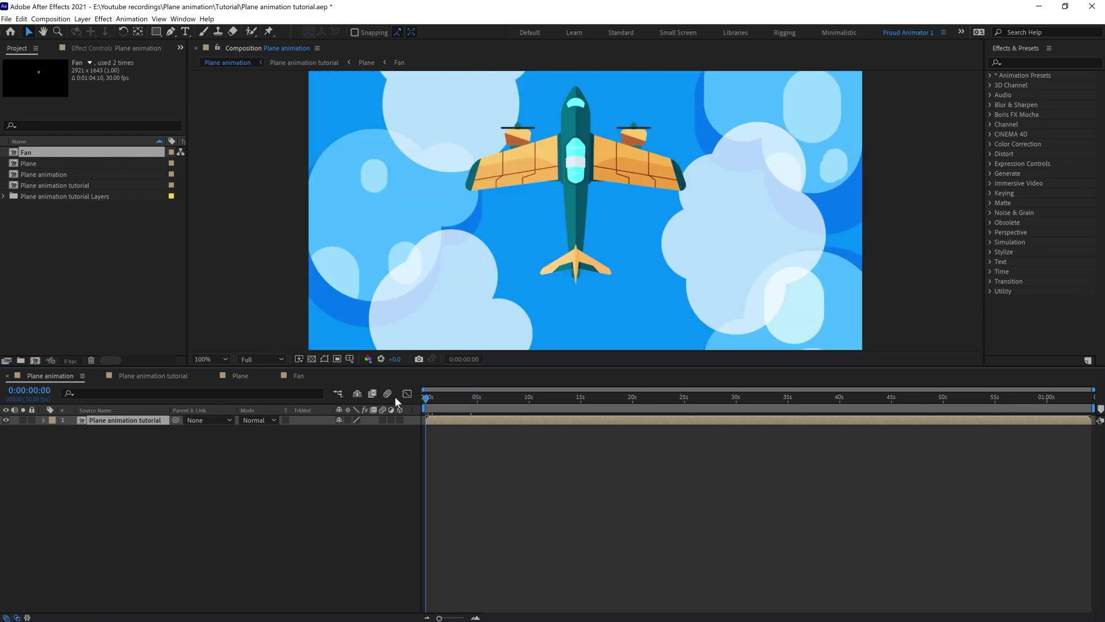
{"action": "left_click", "coordinate": [541, 396]}
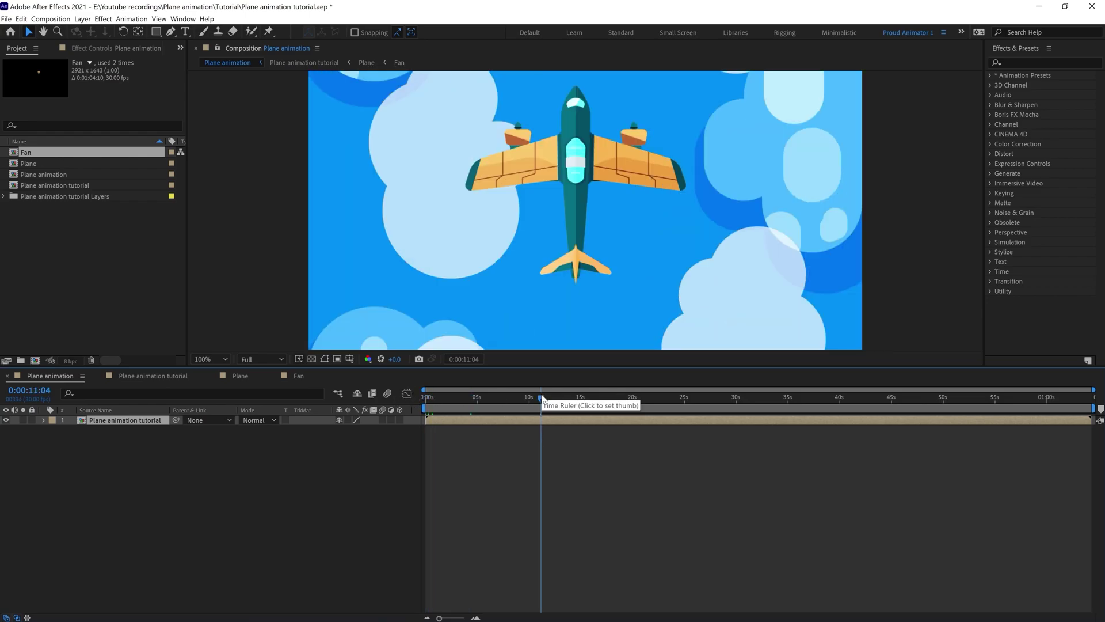
{"action": "key", "text": "space"}
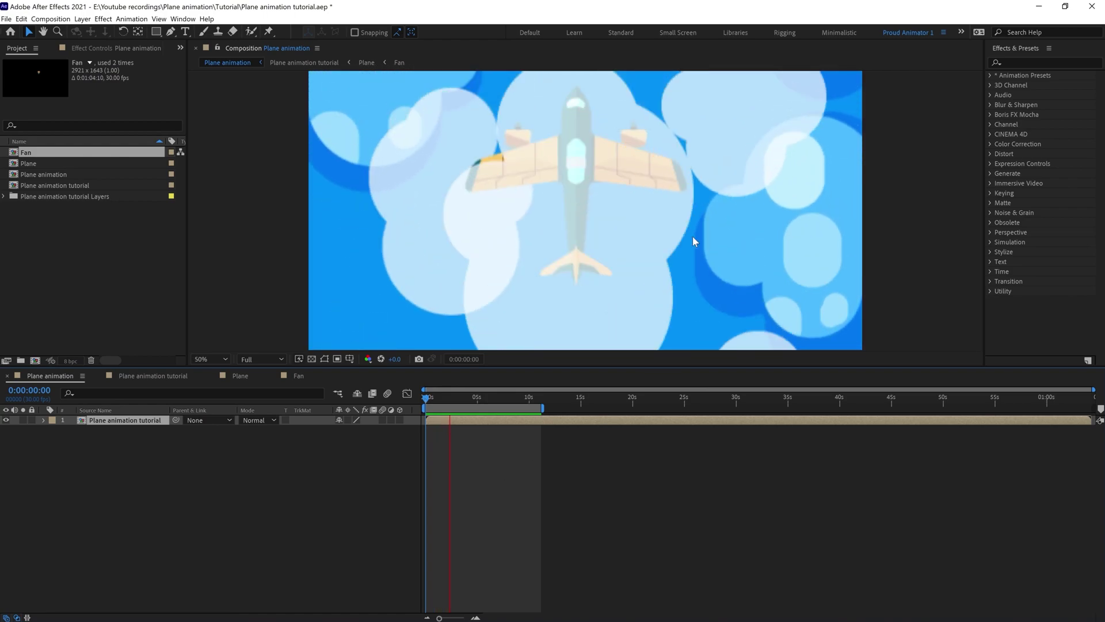
{"action": "key", "text": "comma"}
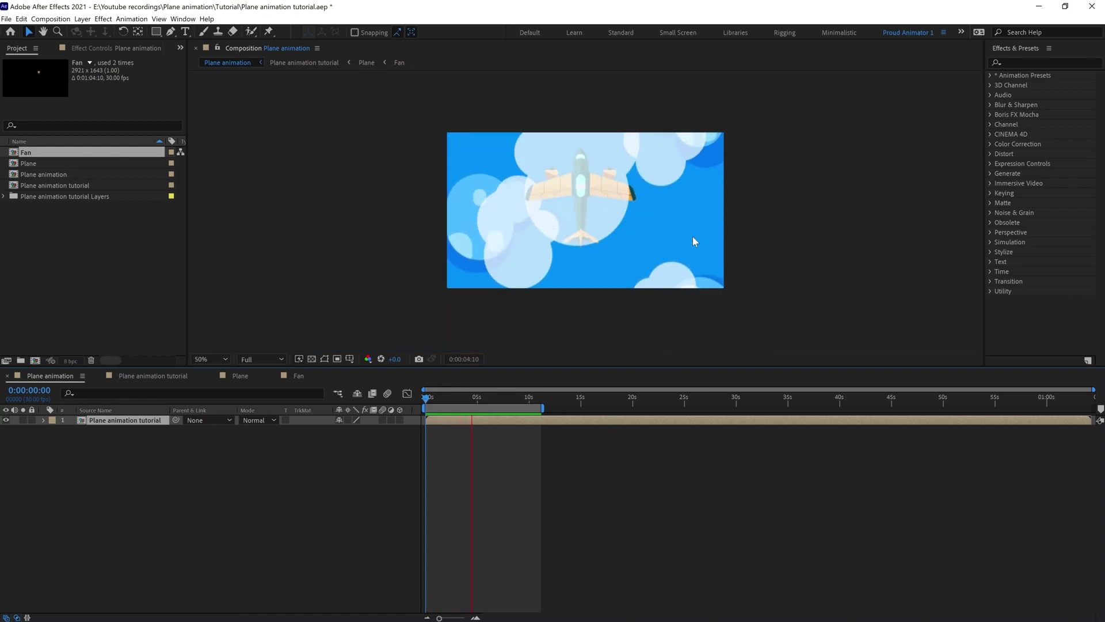
{"action": "key", "text": "space"}
In the Plane animation tutorial composition, collapse the cloud layers' properties and make the R wave and L wave layers visible.
{"action": "left_click", "coordinate": [154, 375]}
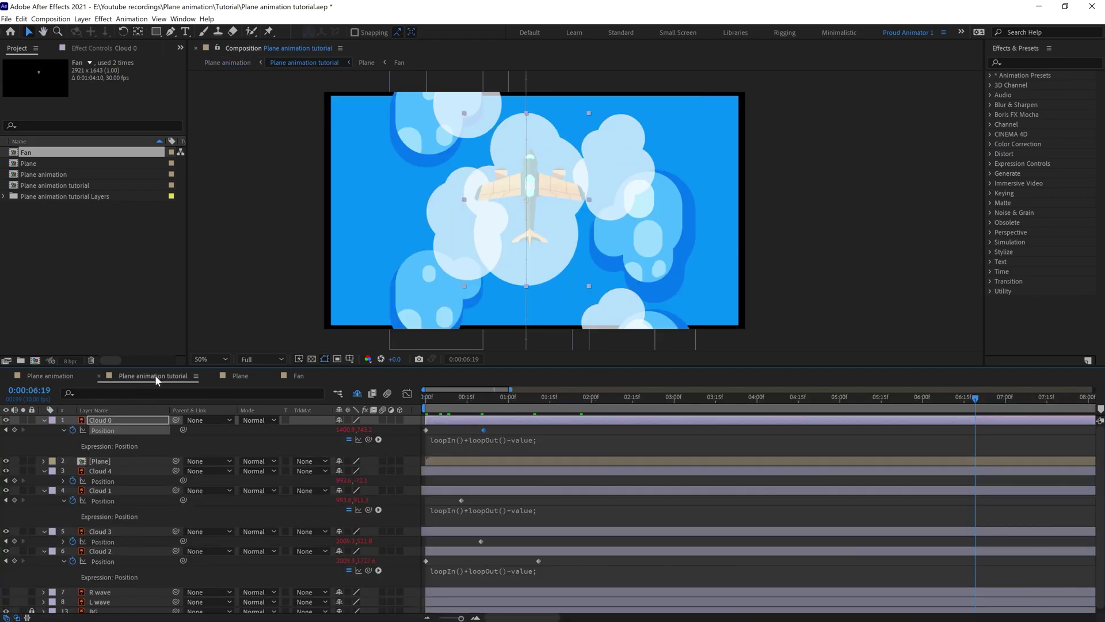
{"action": "left_click", "coordinate": [520, 427]}
{"action": "key", "text": "u"}
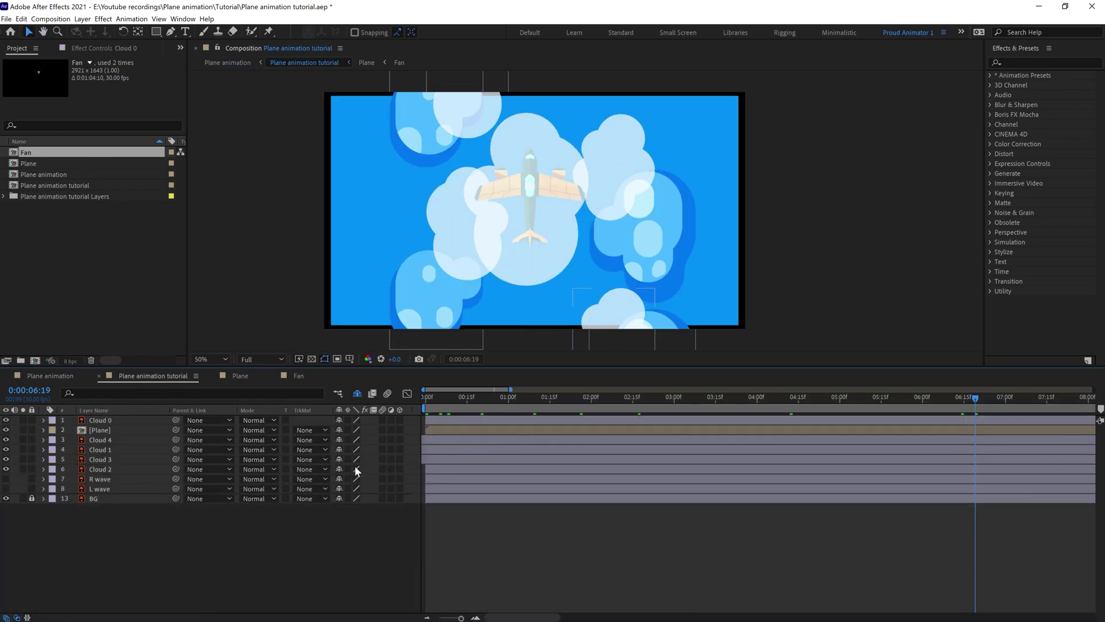
{"action": "left_click", "coordinate": [112, 481]}
{"action": "left_click", "coordinate": [109, 490], "text": "shift"}
{"action": "left_click", "coordinate": [6, 489]}
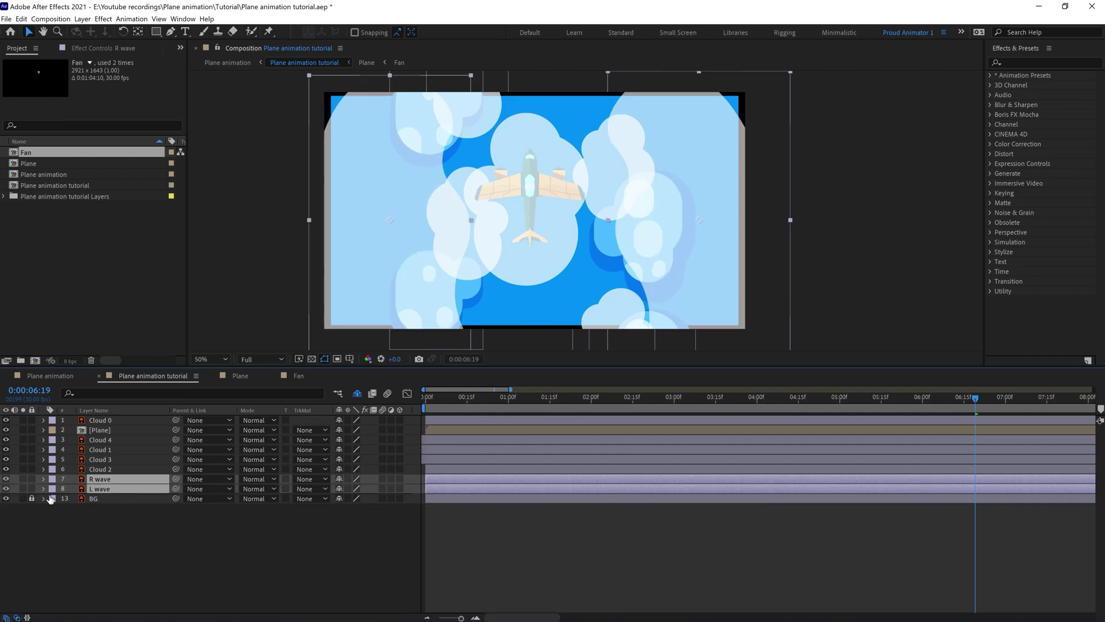
{"action": "left_click", "coordinate": [186, 524]}
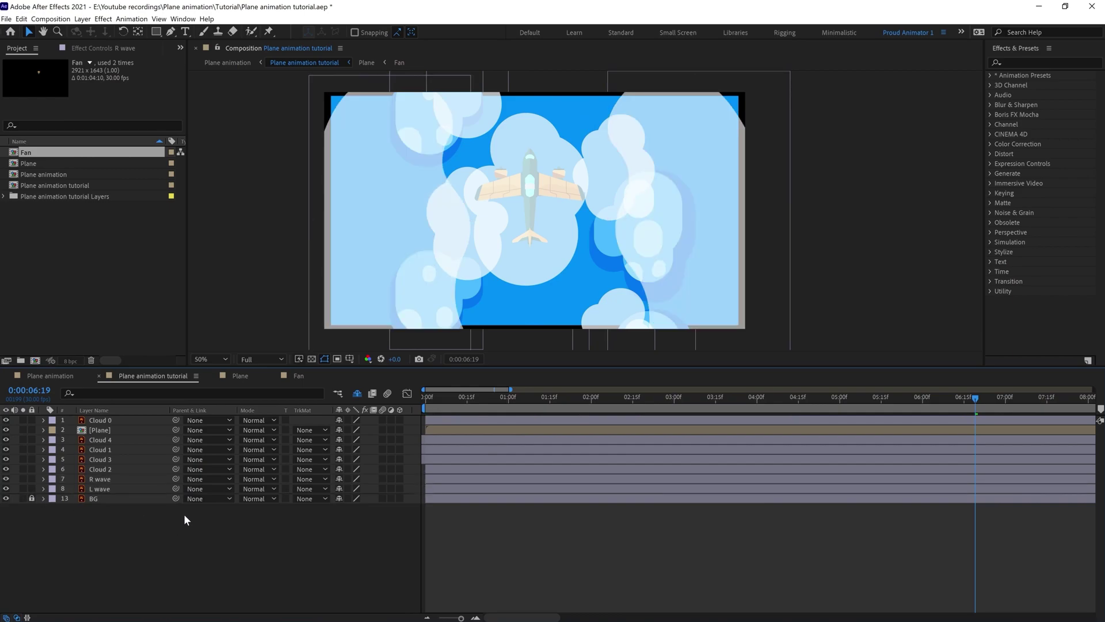
Set the blending mode of the Cloud 1, Cloud 2, Cloud 3 and Cloud 4 layers to Soft Light.
{"action": "left_click", "coordinate": [102, 468]}
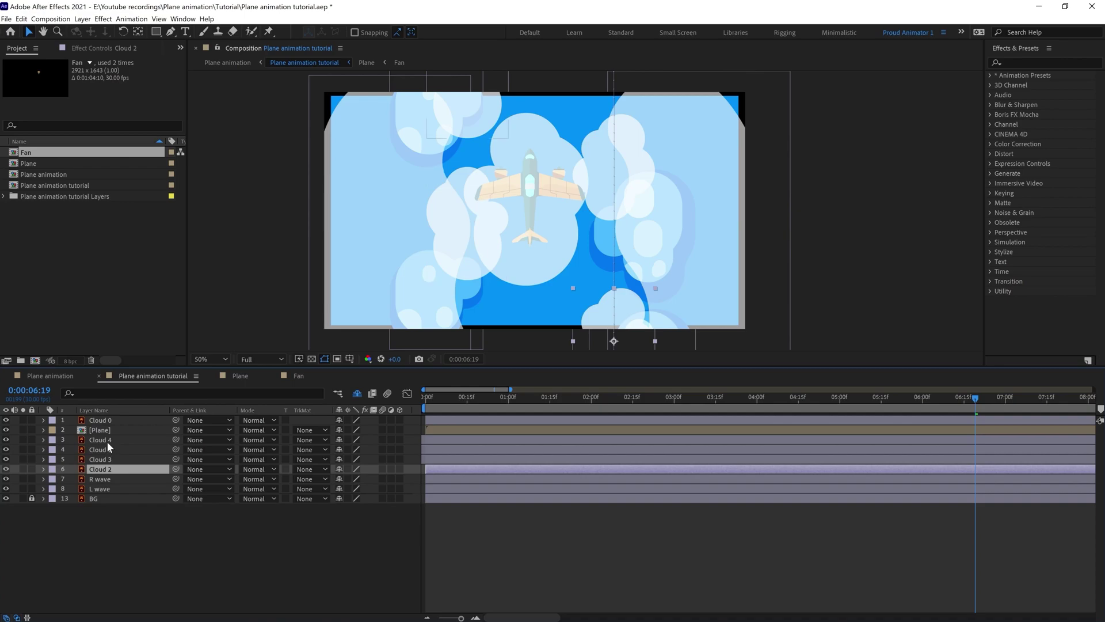
{"action": "left_click", "coordinate": [107, 440], "text": "shift"}
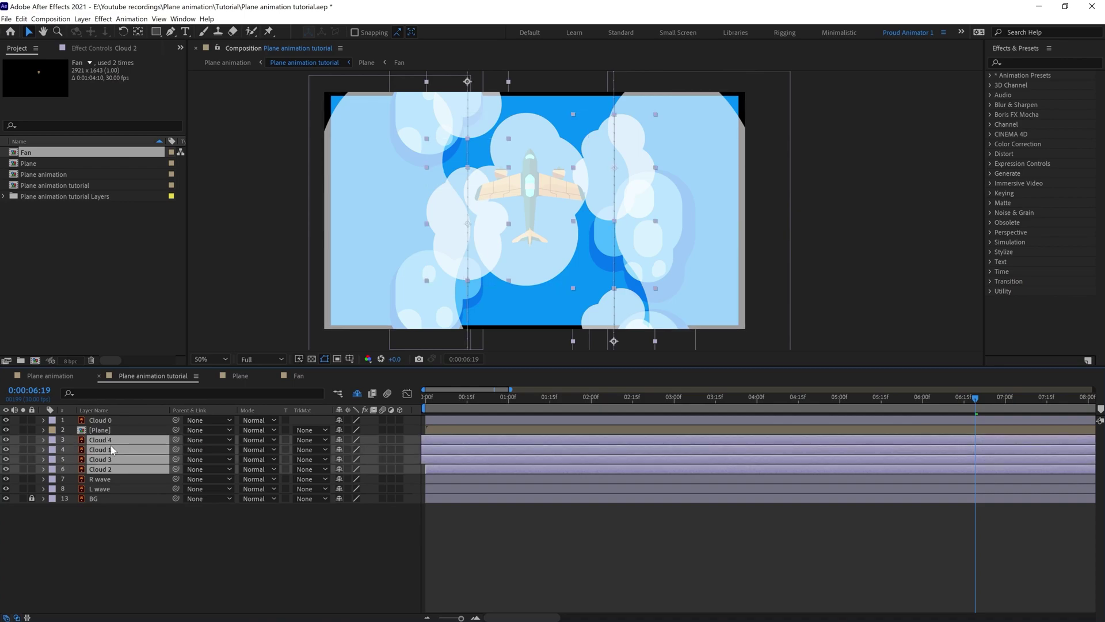
{"action": "left_click", "coordinate": [255, 440]}
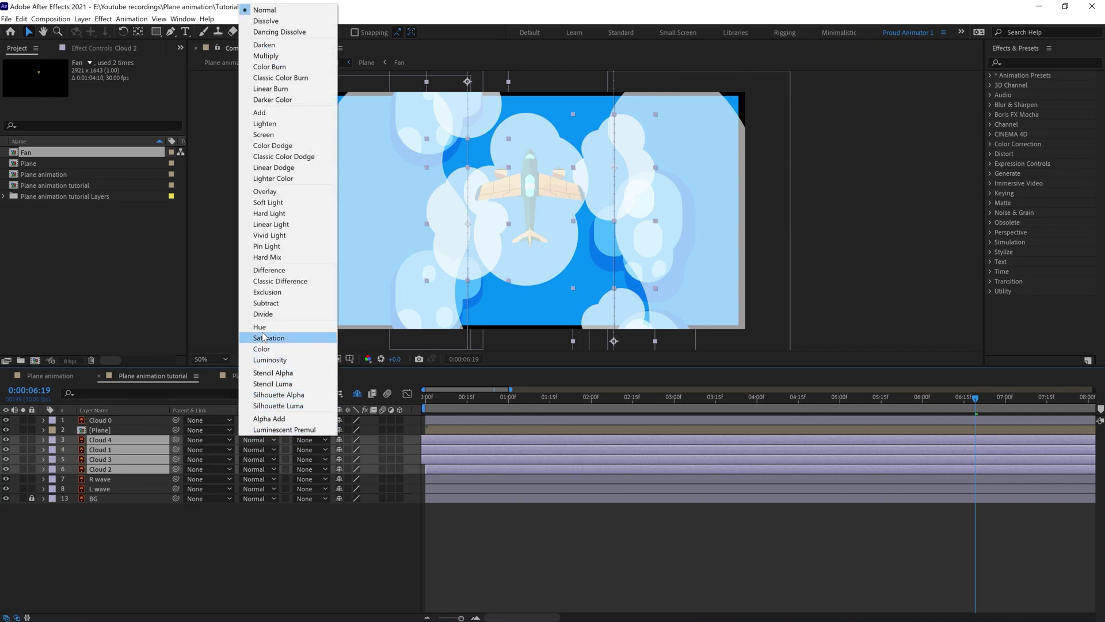
{"action": "left_click", "coordinate": [269, 201]}
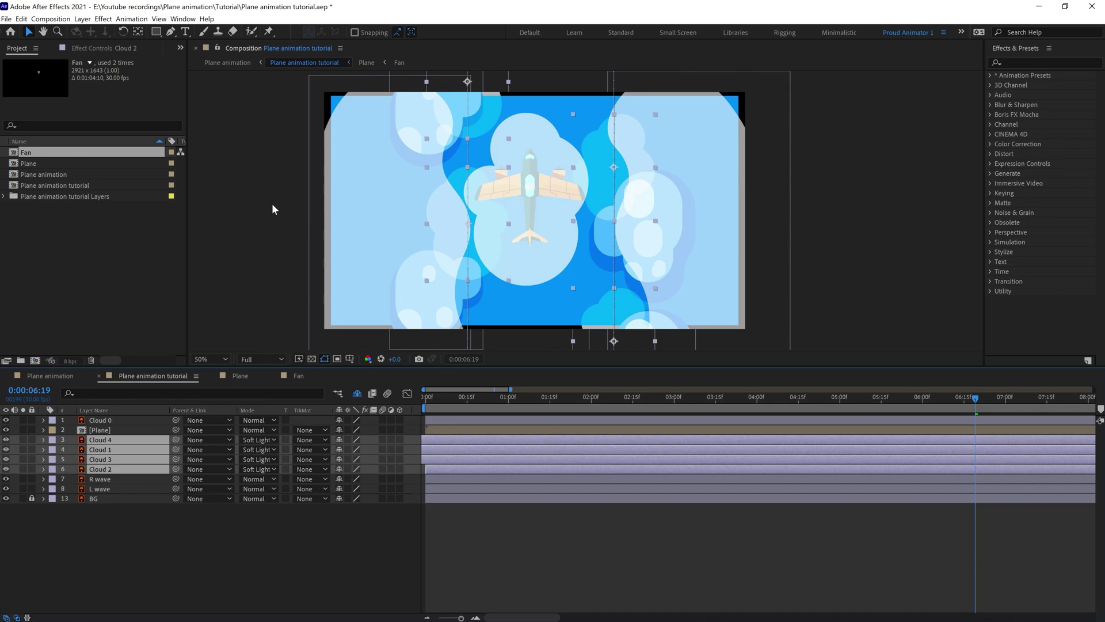
Set the blending mode of the Cloud 0 layer to Overlay.
{"action": "left_click", "coordinate": [109, 419]}
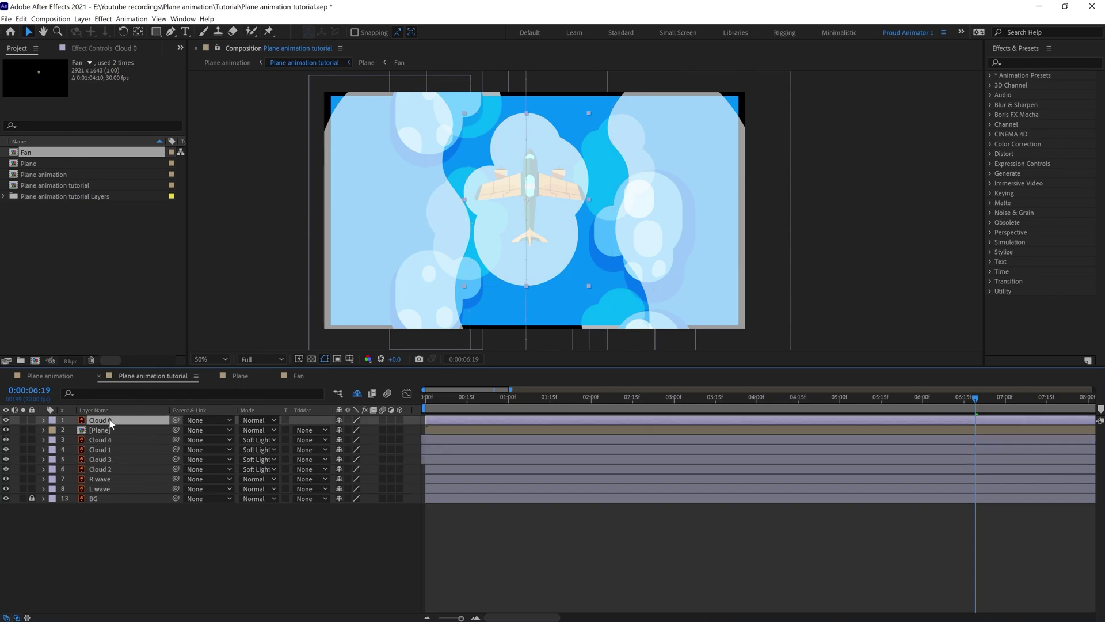
{"action": "left_click", "coordinate": [199, 419]}
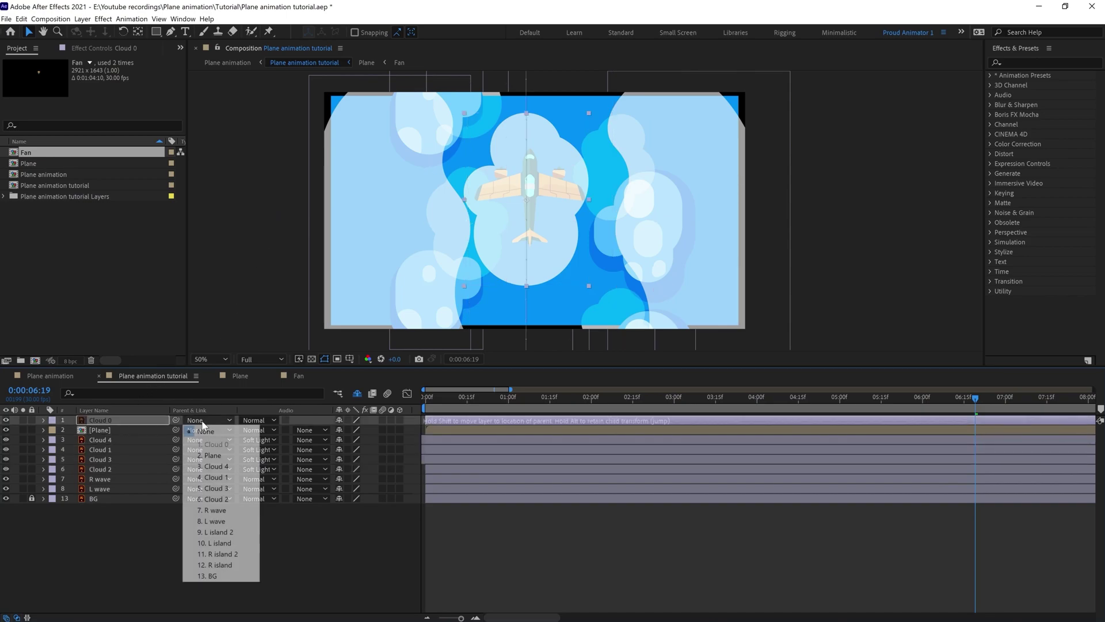
{"action": "left_click", "coordinate": [262, 420]}
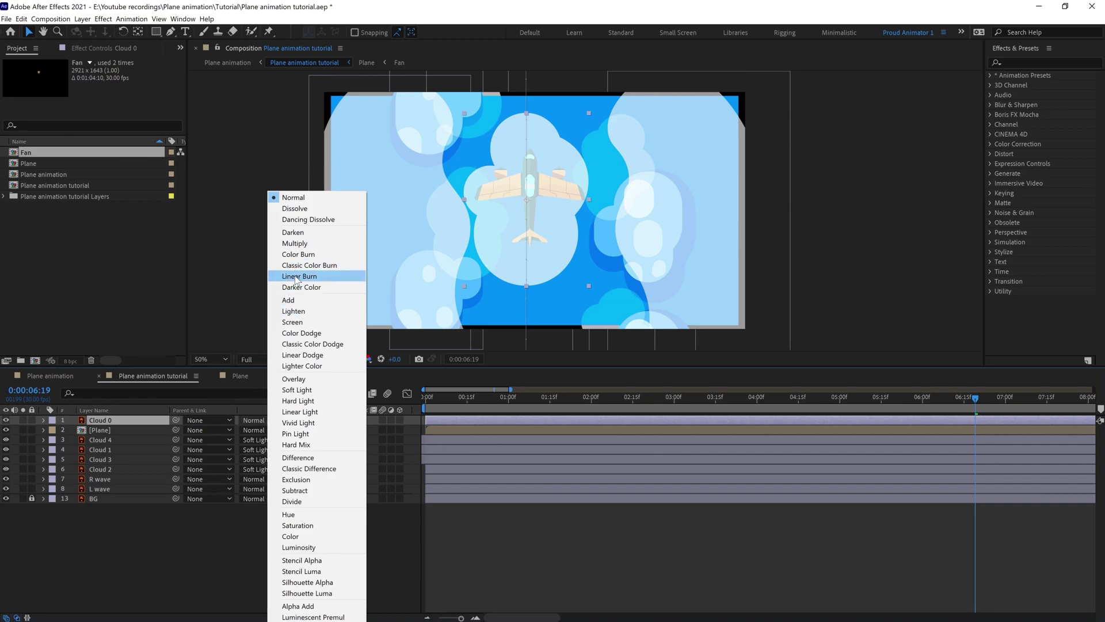
{"action": "left_click", "coordinate": [294, 378]}
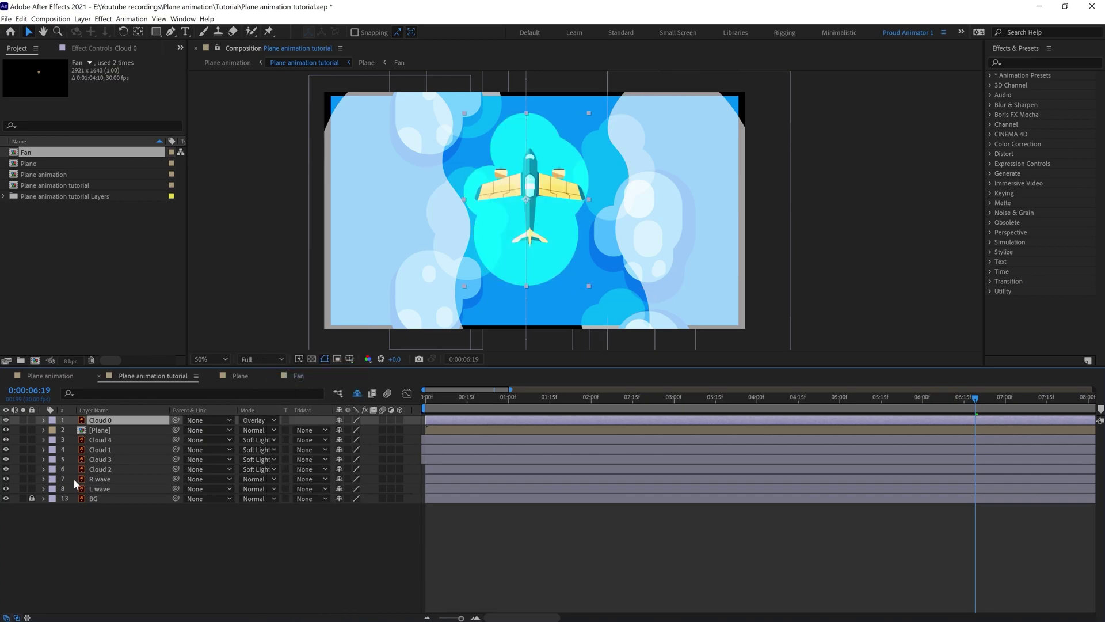
Hide the R wave and L wave layers and preview the scene in the Plane animation composition.
{"action": "left_click", "coordinate": [99, 478]}
{"action": "left_click", "coordinate": [99, 488], "text": "shift"}
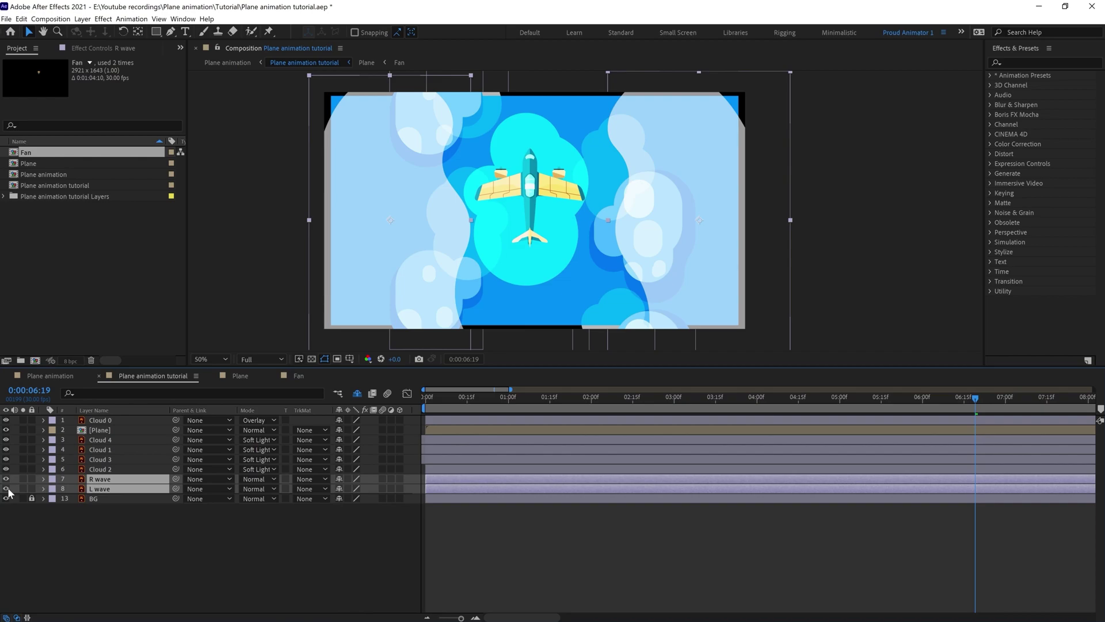
{"action": "left_click_drag", "start_coordinate": [6, 478], "coordinate": [6, 488]}
{"action": "left_click", "coordinate": [98, 520]}
{"action": "left_click", "coordinate": [50, 375]}
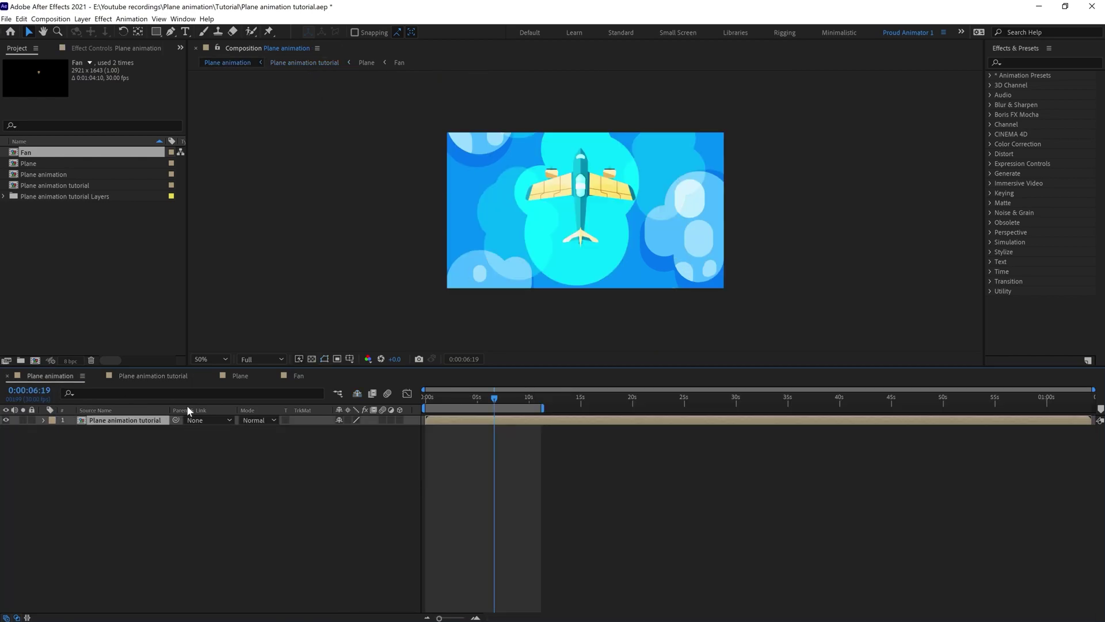
{"action": "key", "text": "space"}
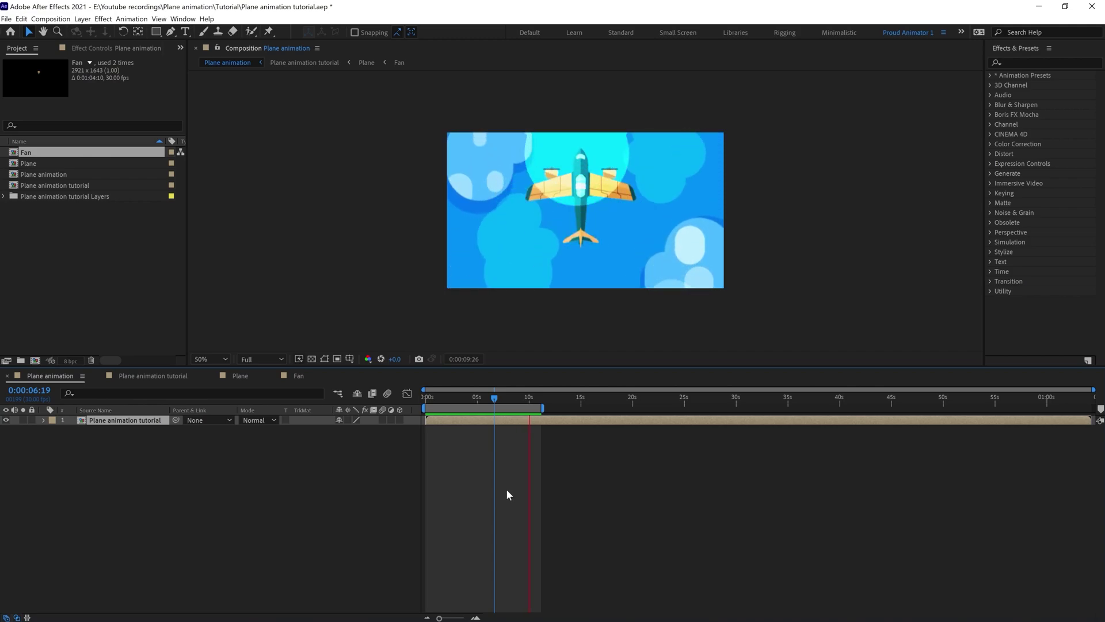
Return to the Plane animation tutorial composition and make the R wave and L wave layers visible again.
{"action": "left_click", "coordinate": [136, 378]}
{"action": "left_click", "coordinate": [92, 481]}
{"action": "left_click", "coordinate": [96, 488], "text": "shift"}
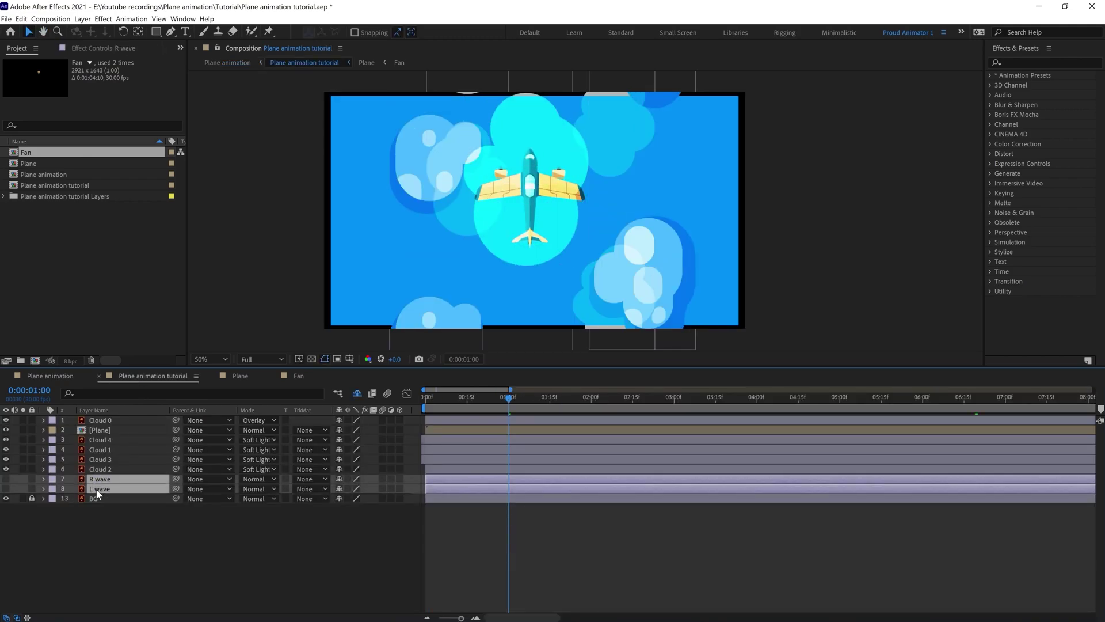
{"action": "left_click", "coordinate": [5, 489]}
Lock all five cloud layers, Cloud 0 to Cloud 4, and mark them shy so they are hidden from the timeline.
{"action": "left_click", "coordinate": [100, 469]}
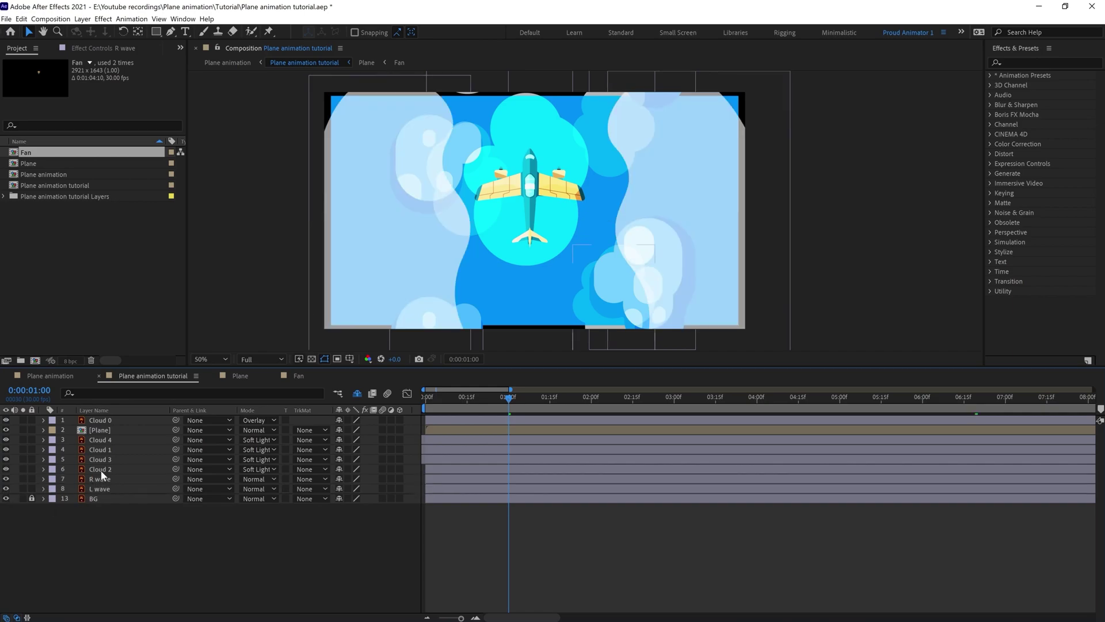
{"action": "left_click", "coordinate": [103, 441], "text": "shift"}
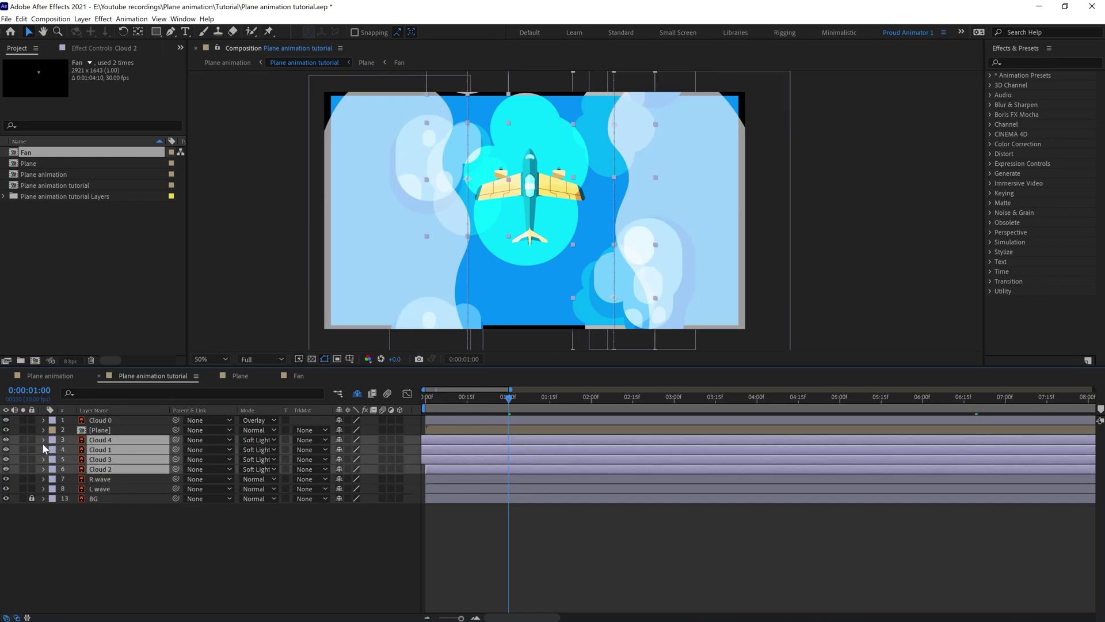
{"action": "left_click_drag", "start_coordinate": [32, 440], "coordinate": [32, 469]}
{"action": "left_click", "coordinate": [339, 439]}
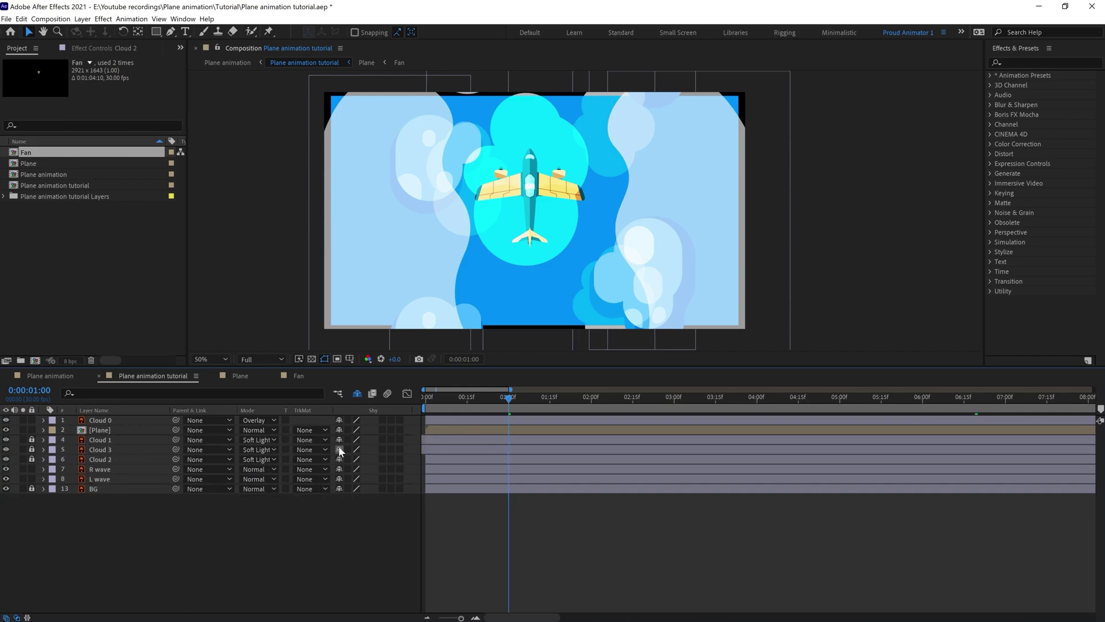
{"action": "left_click", "coordinate": [339, 440]}
{"action": "left_click", "coordinate": [337, 441]}
{"action": "left_click", "coordinate": [337, 441]}
{"action": "left_click", "coordinate": [309, 421]}
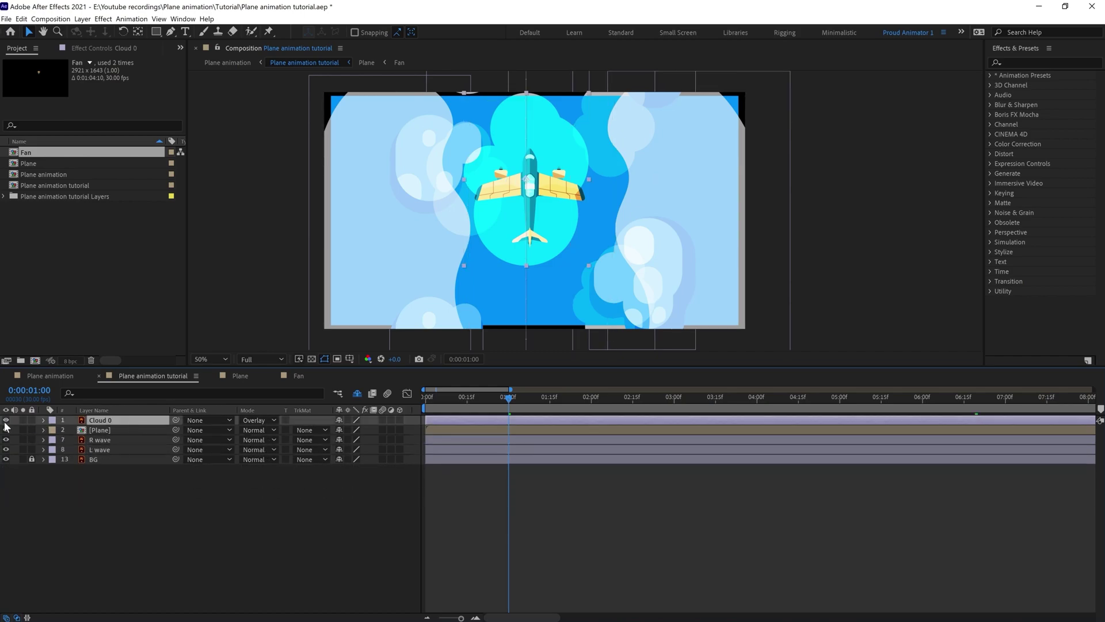
{"action": "left_click", "coordinate": [32, 420]}
{"action": "left_click", "coordinate": [339, 420]}
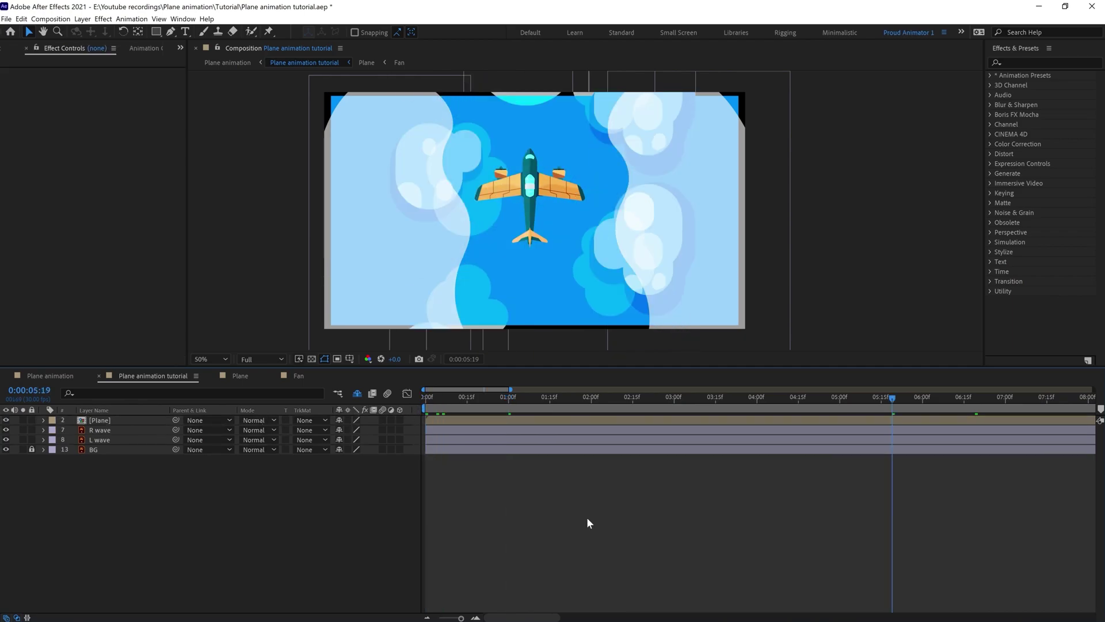
Draw a white rectangle shape over the left wave, centre its anchor point, and apply the Wave Warp effect to it.
{"action": "left_click", "coordinate": [156, 32]}
{"action": "left_click_drag", "start_coordinate": [299, 74], "coordinate": [470, 357]}
{"action": "key", "text": "ctrl+alt+Home"}
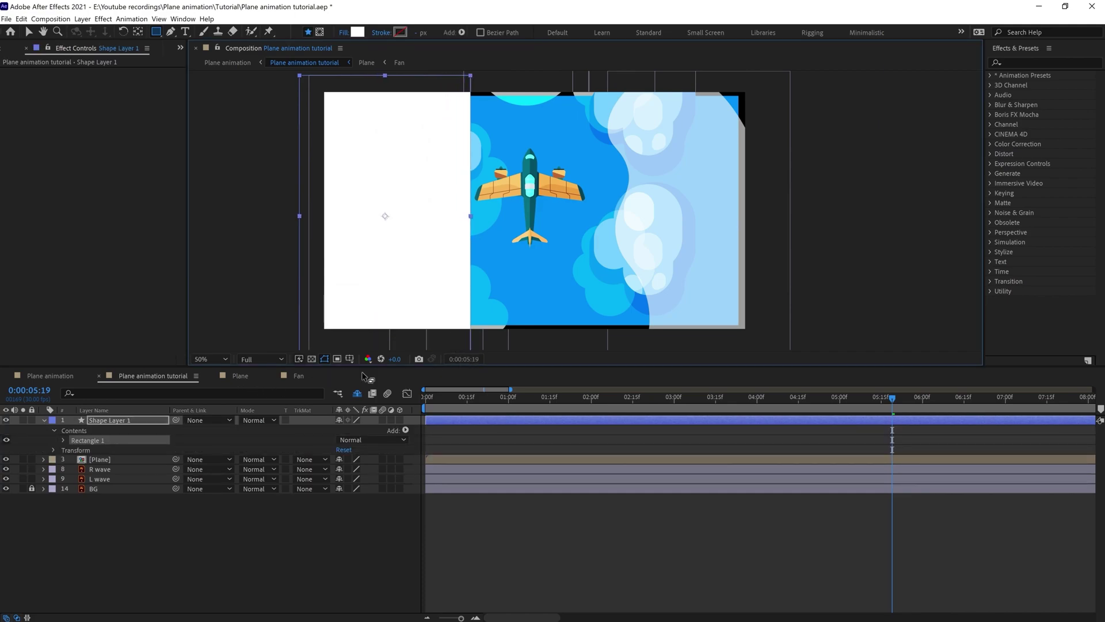
{"action": "left_click", "coordinate": [1024, 63]}
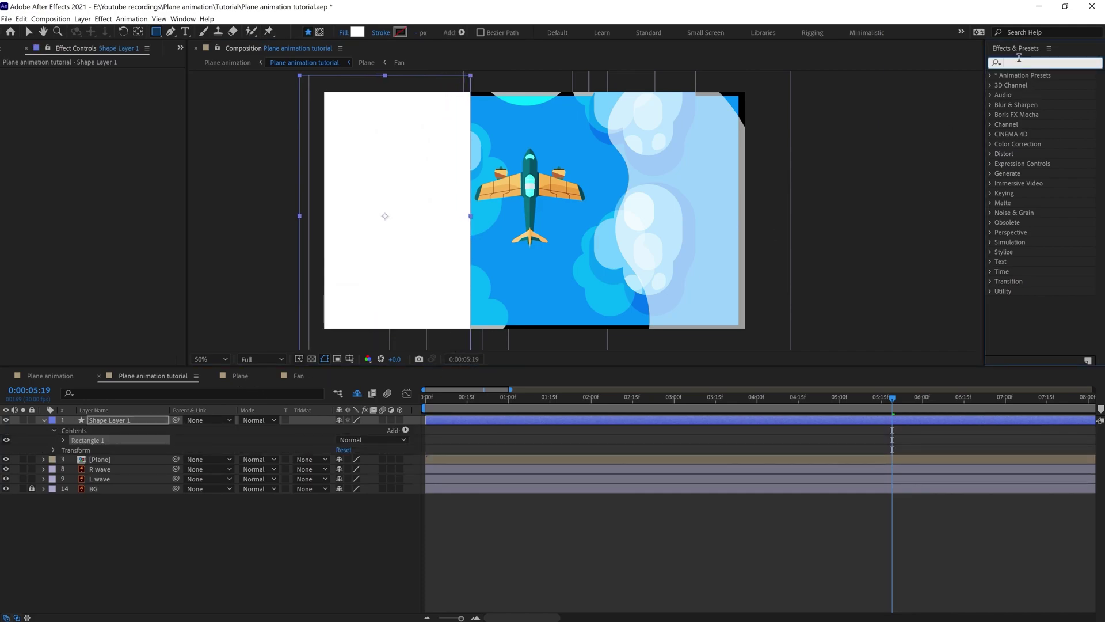
{"action": "type", "text": "wave"}
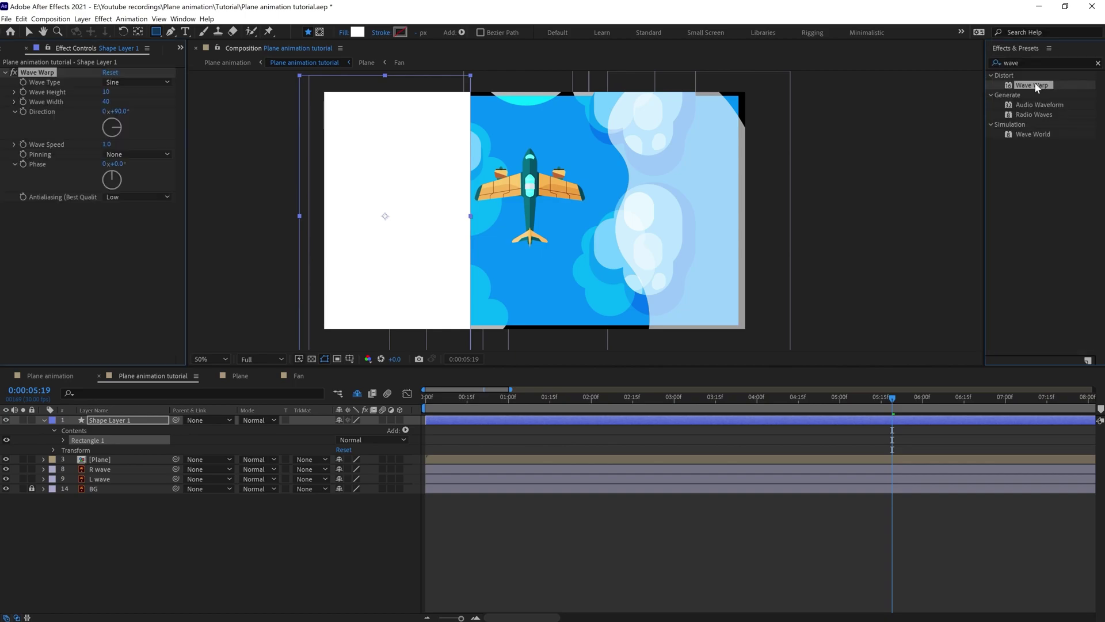
{"action": "left_click_drag", "start_coordinate": [1031, 85], "coordinate": [147, 140]}
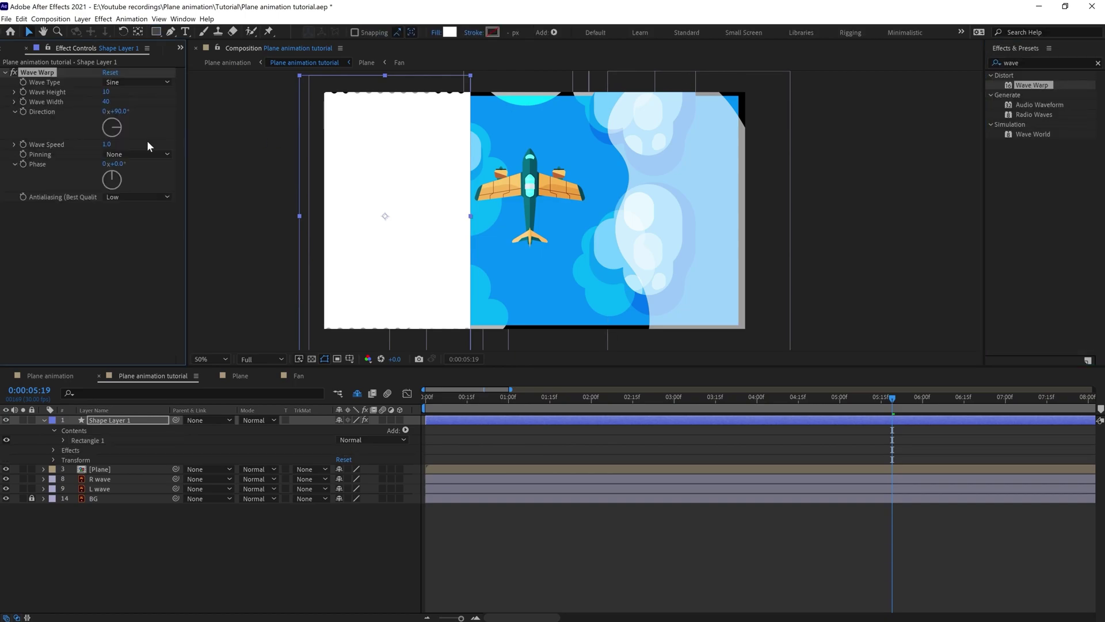
Set the rectangle's Wave Warp Direction to 220° and its Pinning to Top Edge.
{"action": "left_click", "coordinate": [120, 112]}
{"action": "type", "text": "220"}
{"action": "key", "text": "Return"}
{"action": "left_click", "coordinate": [125, 153]}
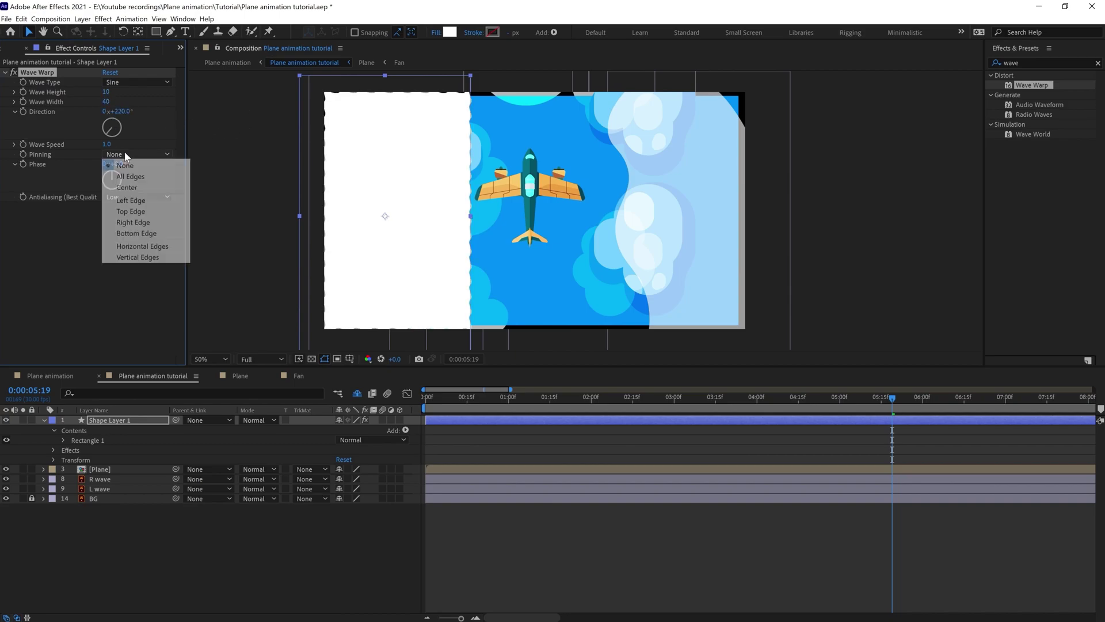
{"action": "left_click", "coordinate": [134, 211]}
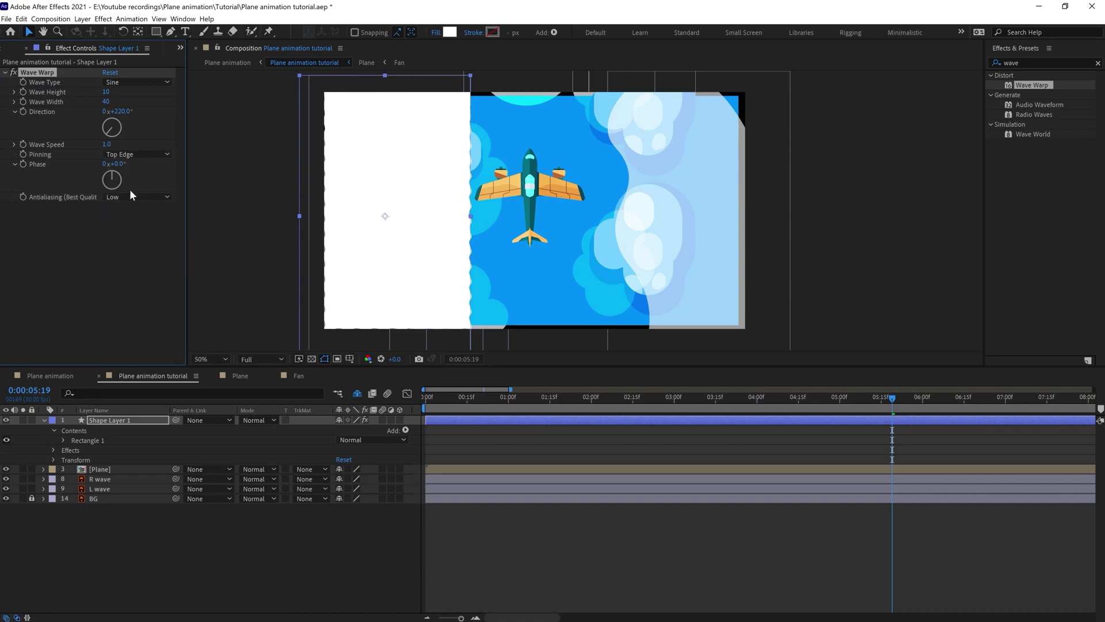
Set Wave Height to 60 and Wave Width to 400 in Wave Warp and preview the motion.
{"action": "left_click", "coordinate": [107, 93]}
{"action": "type", "text": "60"}
{"action": "key", "text": "Return"}
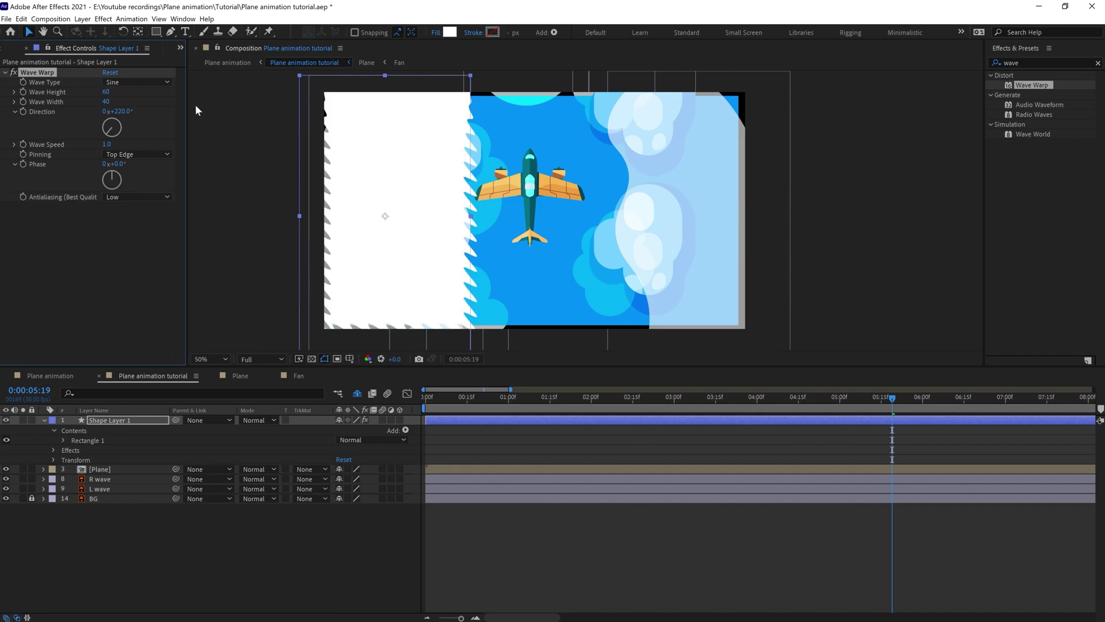
{"action": "left_click", "coordinate": [107, 101]}
{"action": "key", "text": "Return"}
{"action": "key", "text": "space"}
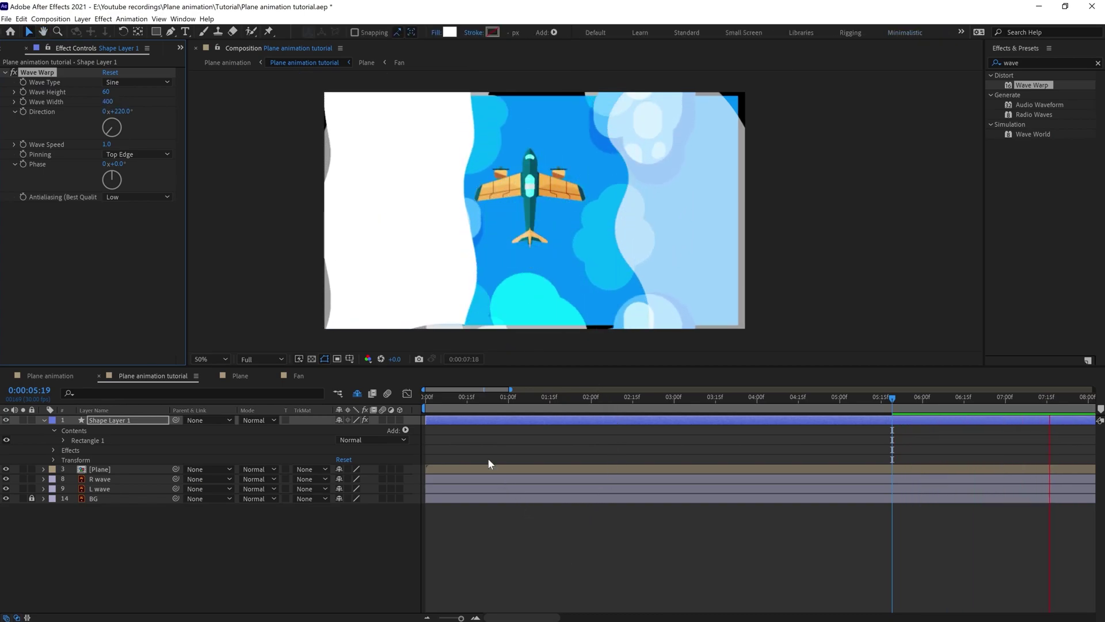
Replay the wave from the start, set Wave Speed to 1.2, and preview it again.
{"action": "left_click", "coordinate": [425, 396]}
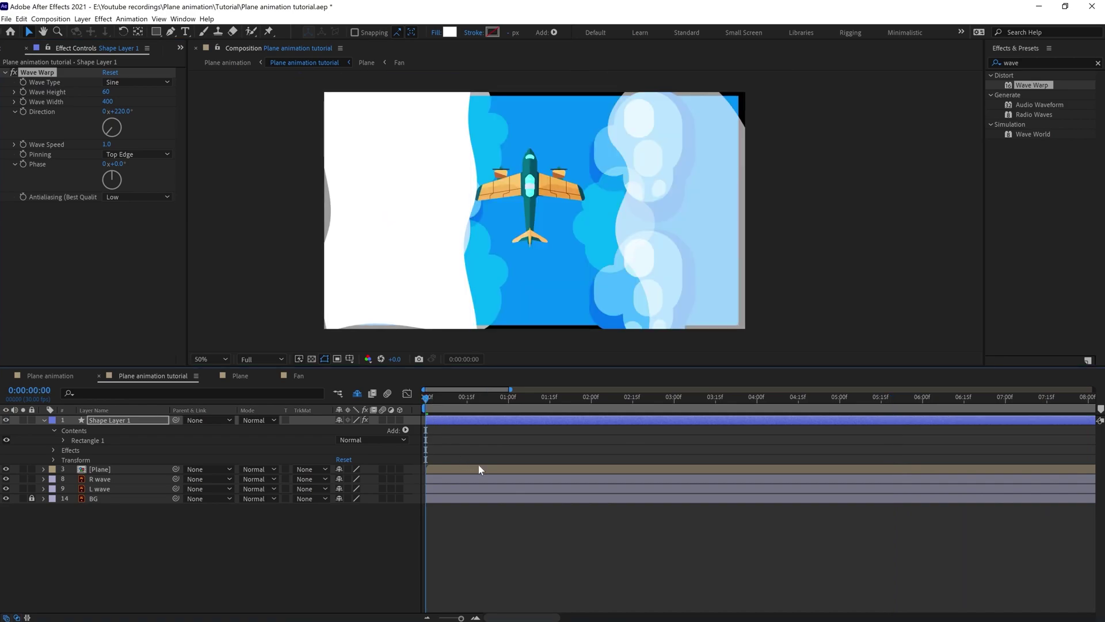
{"action": "key", "text": "space"}
{"action": "left_click", "coordinate": [107, 144]}
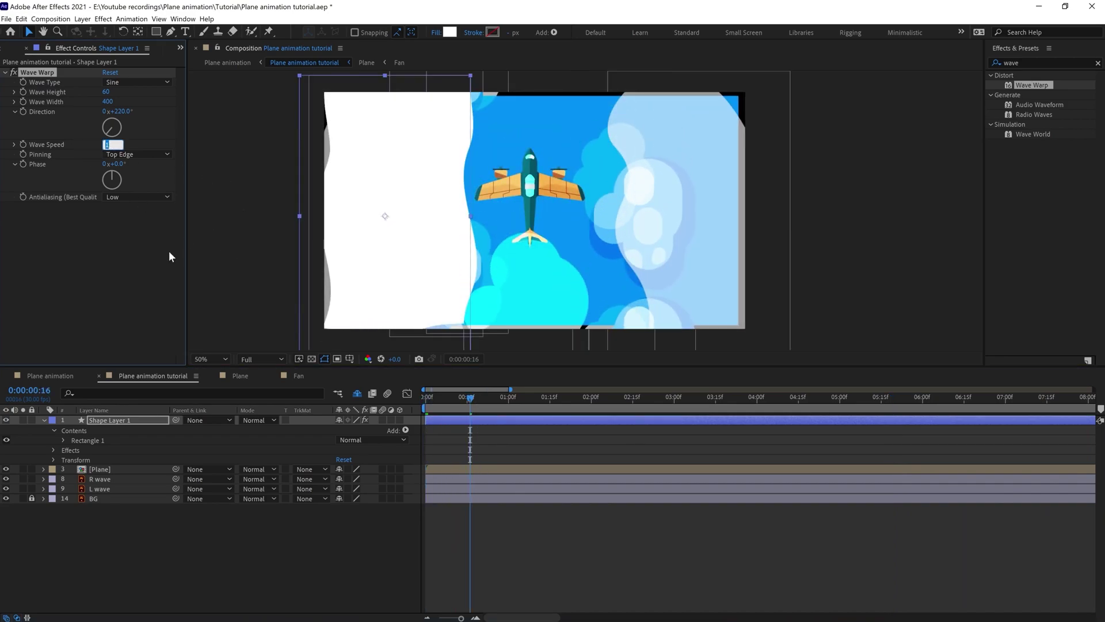
{"action": "type", "text": "1.2"}
{"action": "key", "text": "Return"}
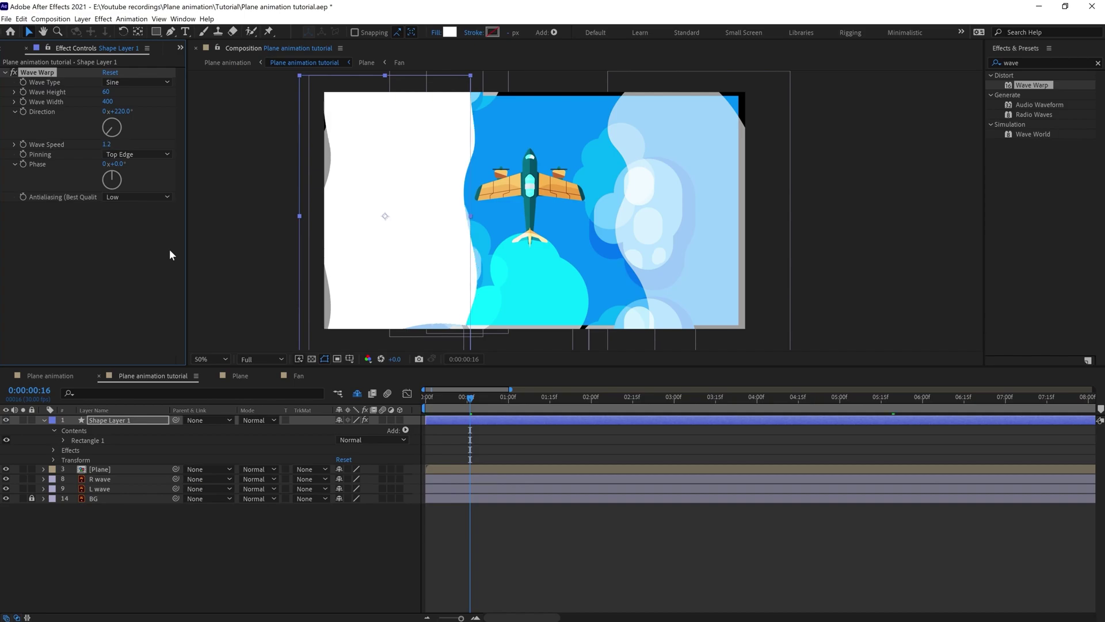
{"action": "key", "text": "space"}
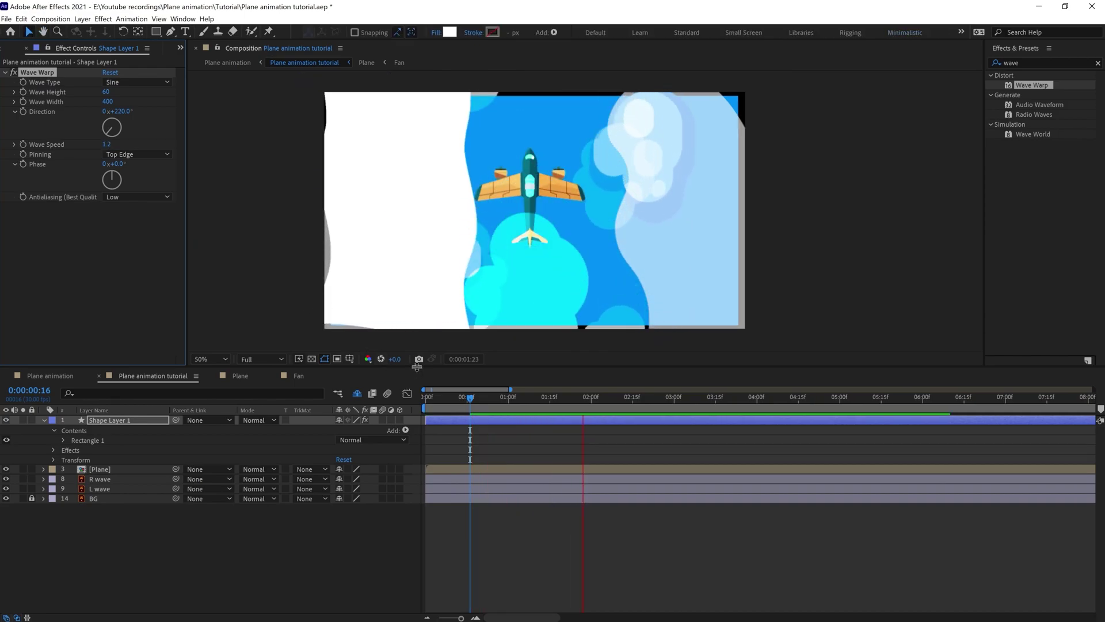
{"action": "key", "text": "space"}
{"action": "left_click", "coordinate": [419, 400]}
Duplicate the Wave Warp effect and set the copy's Wave Width to 390 and Phase to 61°.
{"action": "left_click", "coordinate": [37, 73]}
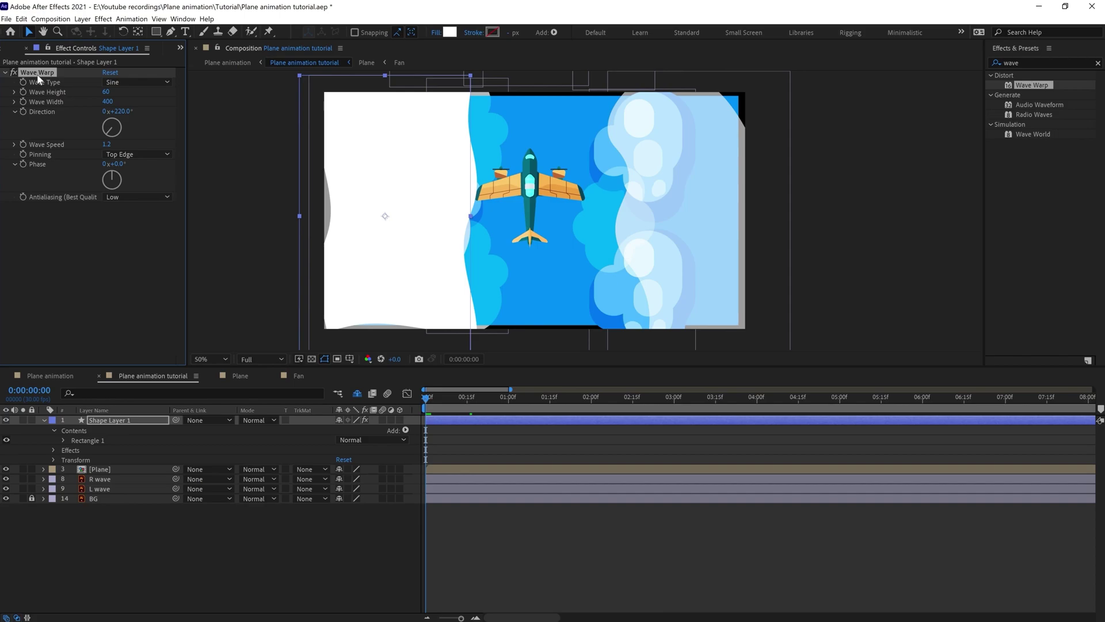
{"action": "key", "text": "ctrl+d"}
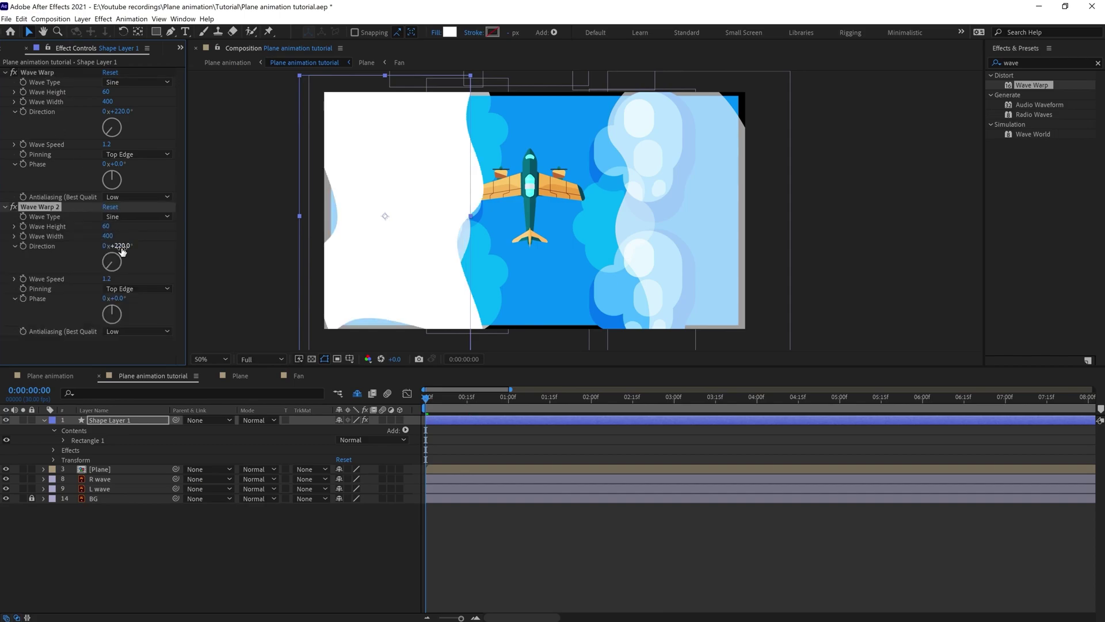
{"action": "left_click", "coordinate": [109, 237]}
{"action": "type", "text": "390"}
{"action": "key", "text": "Return"}
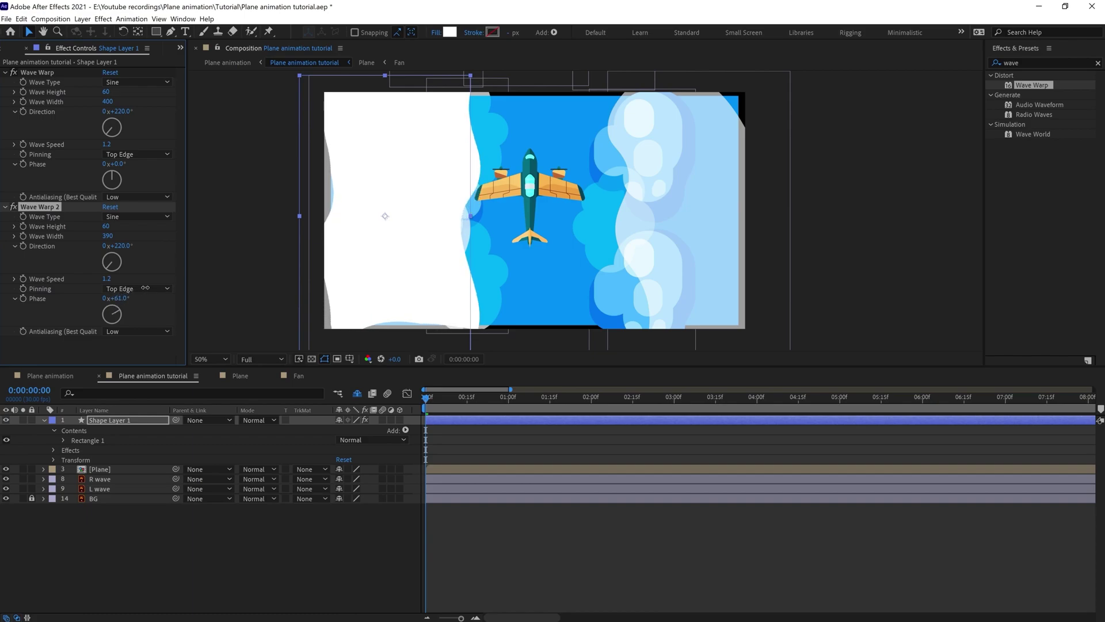
Preview the combined wave motion and move Shape Layer 1 below the Plane layer, directly above R wave.
{"action": "key", "text": "space"}
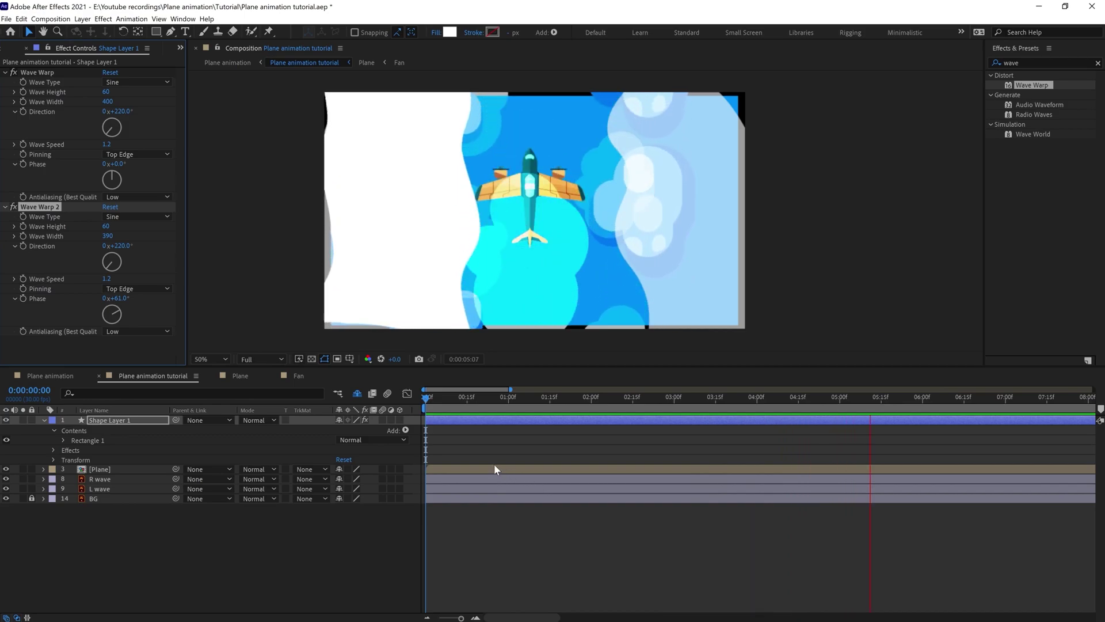
{"action": "key", "text": "space"}
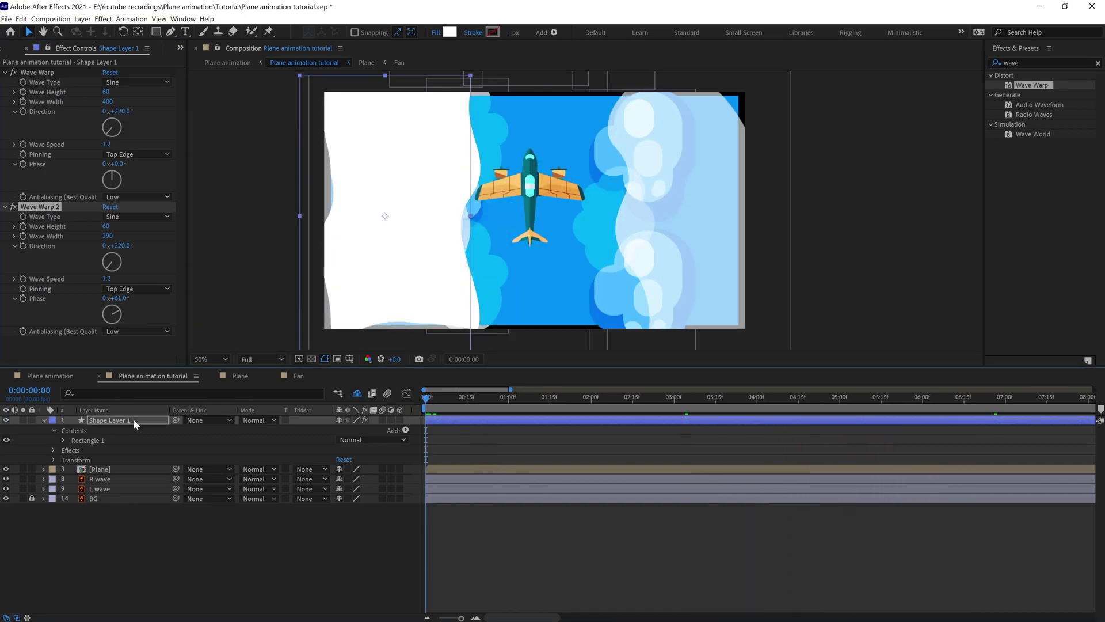
{"action": "left_click_drag", "start_coordinate": [138, 442], "coordinate": [140, 477]}
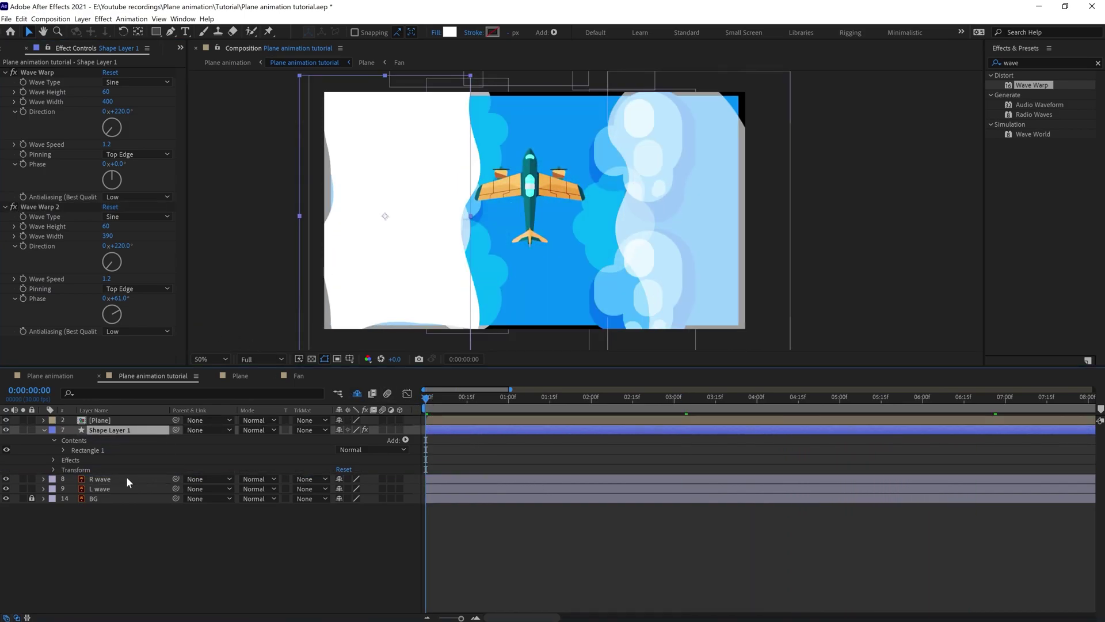
Duplicate Shape Layer 1 and move the copy across to the right side of the scene, clear of the plane.
{"action": "key", "text": "ctrl+d"}
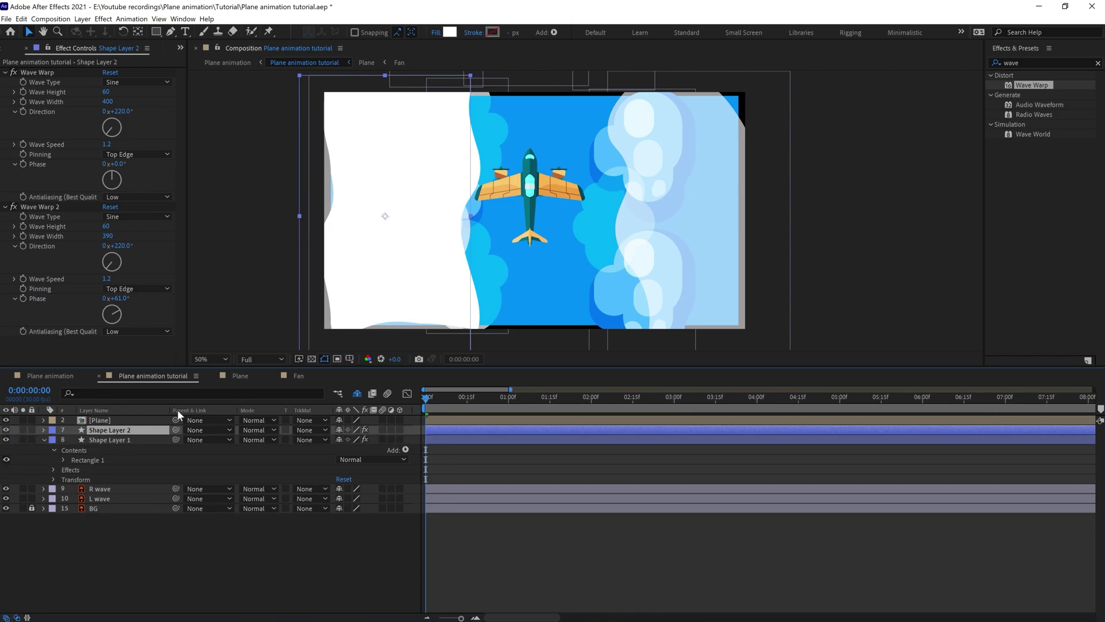
{"action": "left_click_drag", "start_coordinate": [396, 220], "coordinate": [699, 220]}
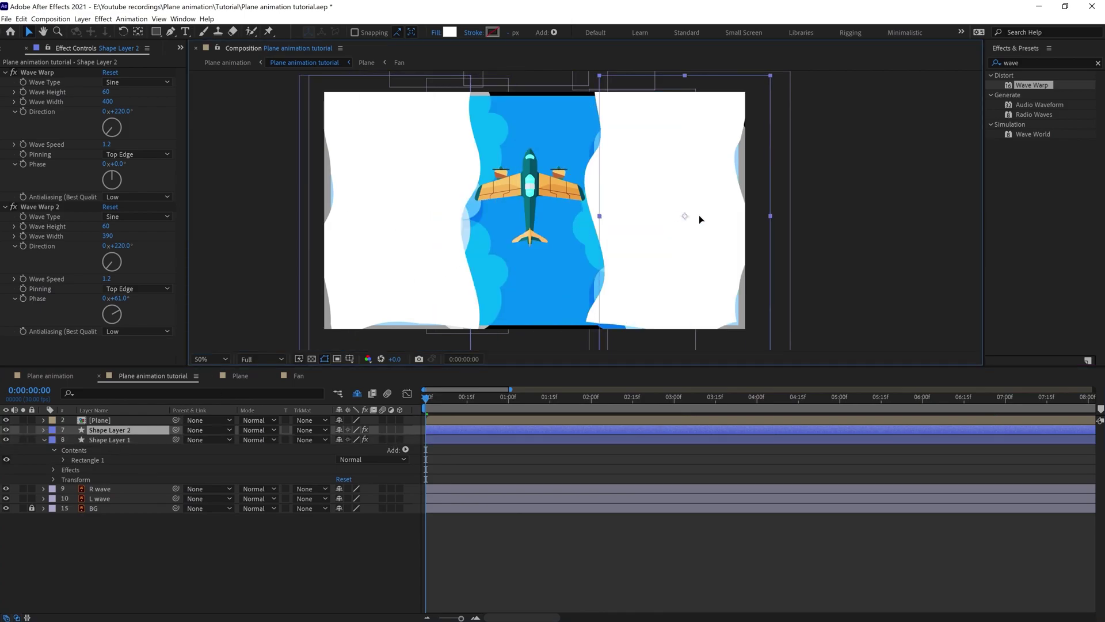
{"action": "key", "text": "shift+Right"}
{"action": "key", "text": "shift+Right"}
{"action": "key", "text": "shift+Right"}
Set the Phase of Wave Warp 2 on the duplicated shape to -90° and preview both side waves.
{"action": "key", "text": "Return"}
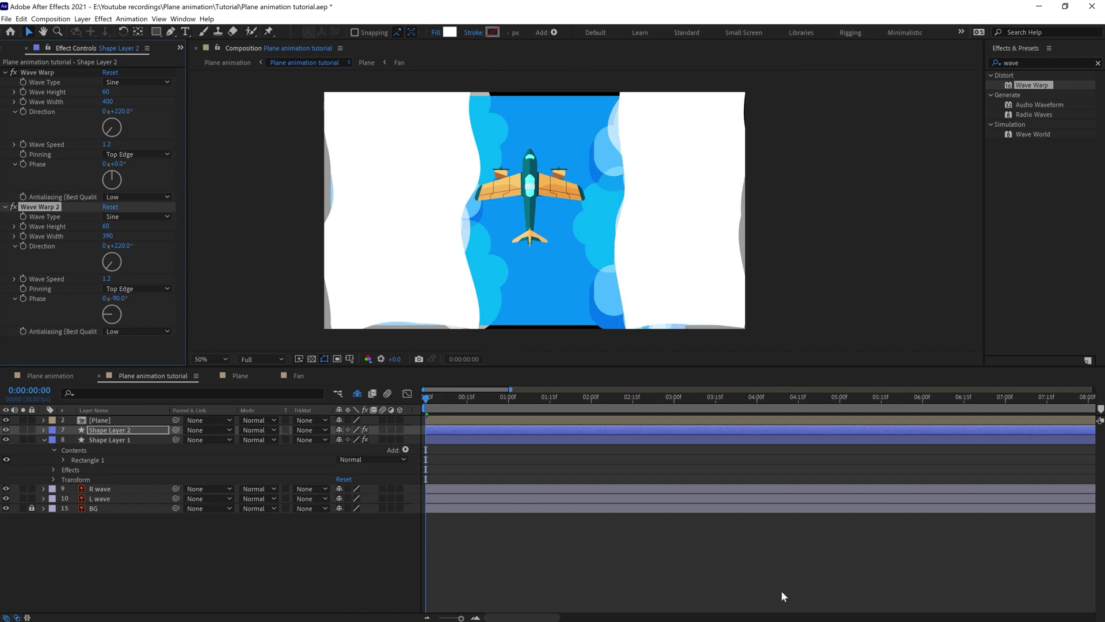
{"action": "key", "text": "space"}
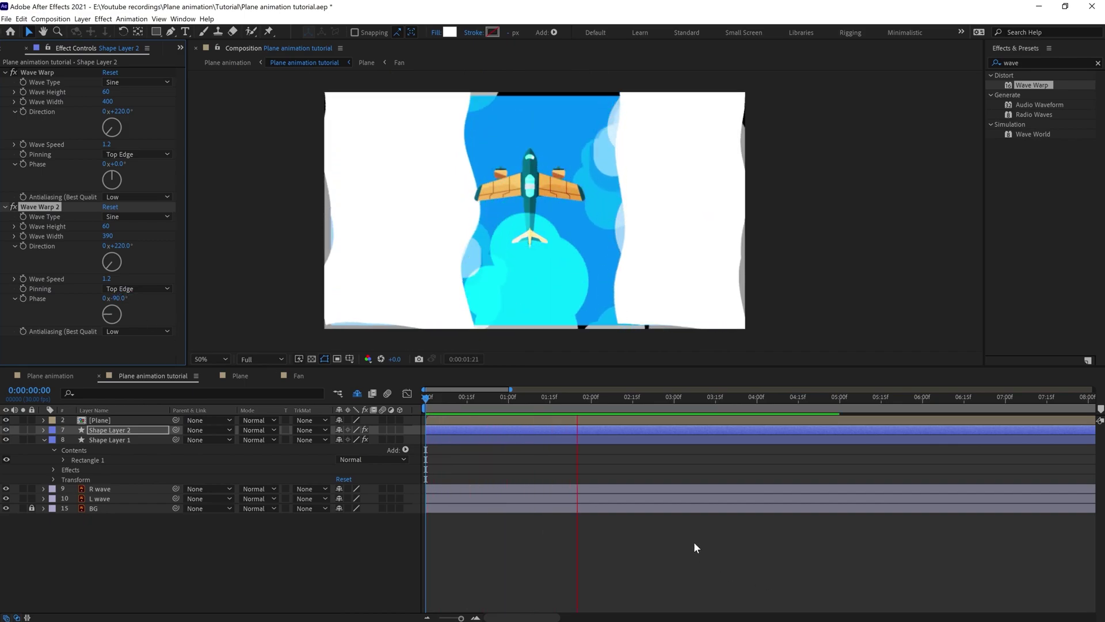
{"action": "key", "text": "space"}
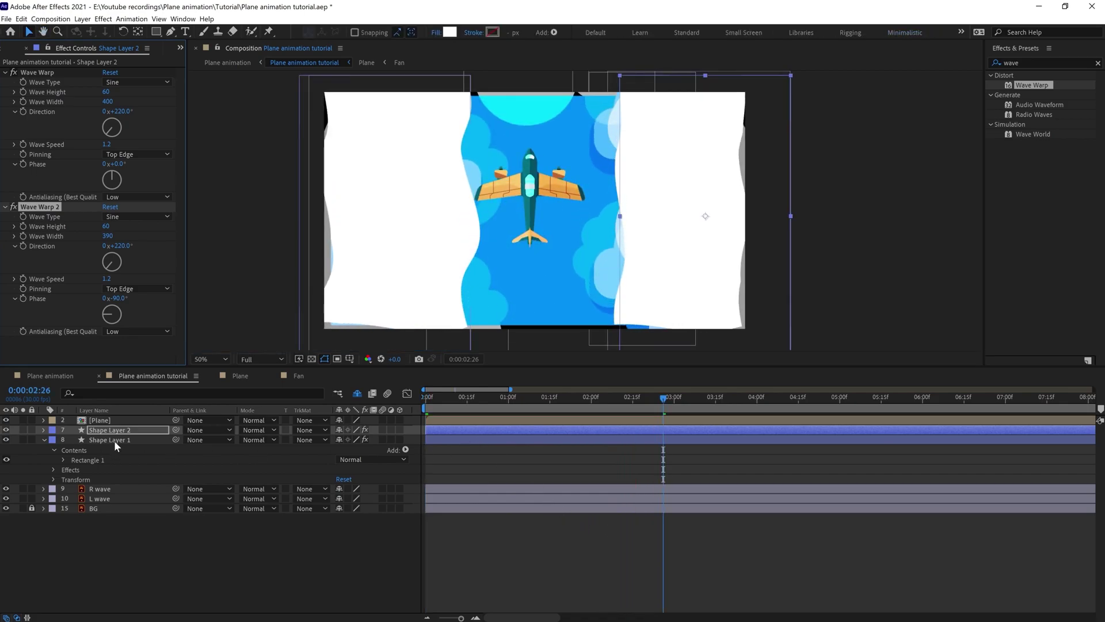
Delete the original R wave and L wave illustration layers.
{"action": "left_click", "coordinate": [104, 490]}
{"action": "left_click", "coordinate": [106, 499], "text": "shift"}
{"action": "key", "text": "Delete"}
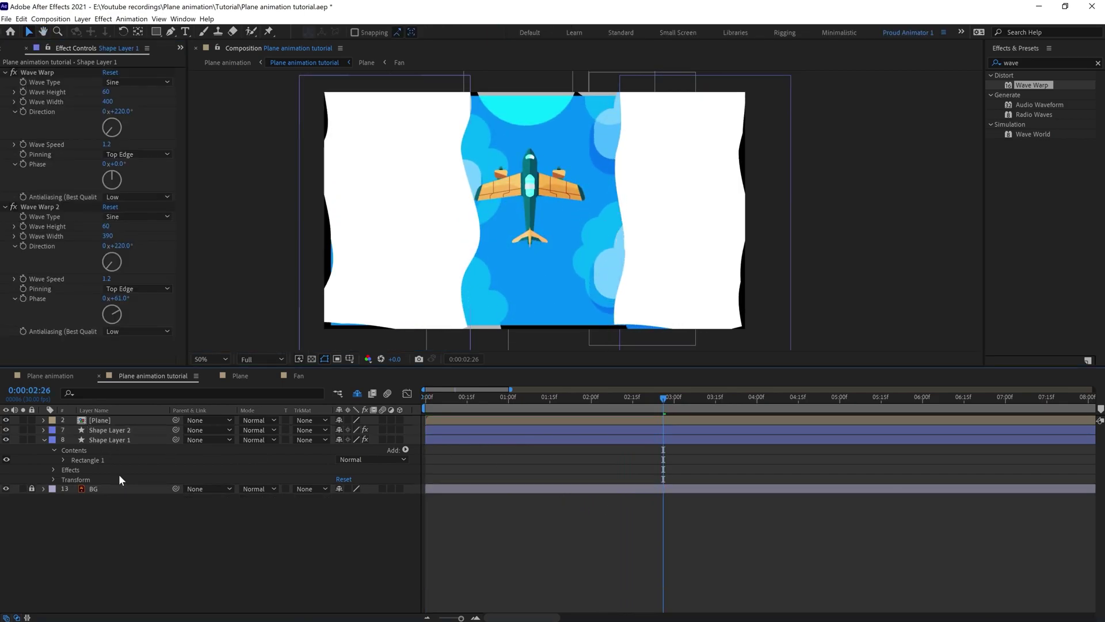
Set the blending mode of Shape Layer 1 and Shape Layer 2 to Soft Light and preview the Plane animation composition.
{"action": "left_click", "coordinate": [128, 440]}
{"action": "left_click", "coordinate": [115, 430], "text": "shift"}
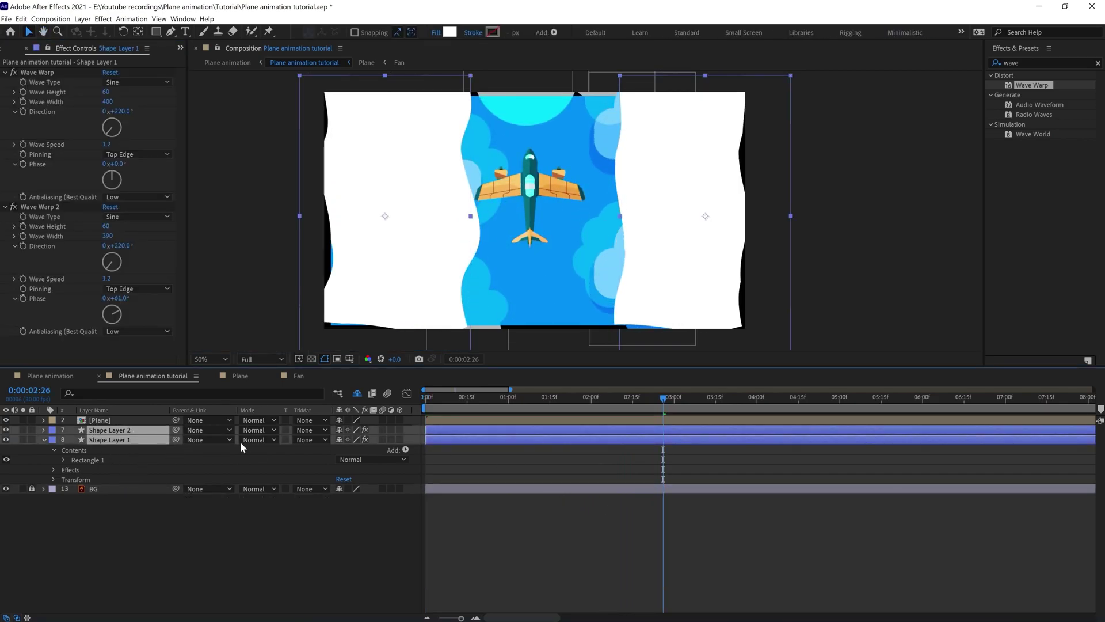
{"action": "left_click", "coordinate": [268, 429]}
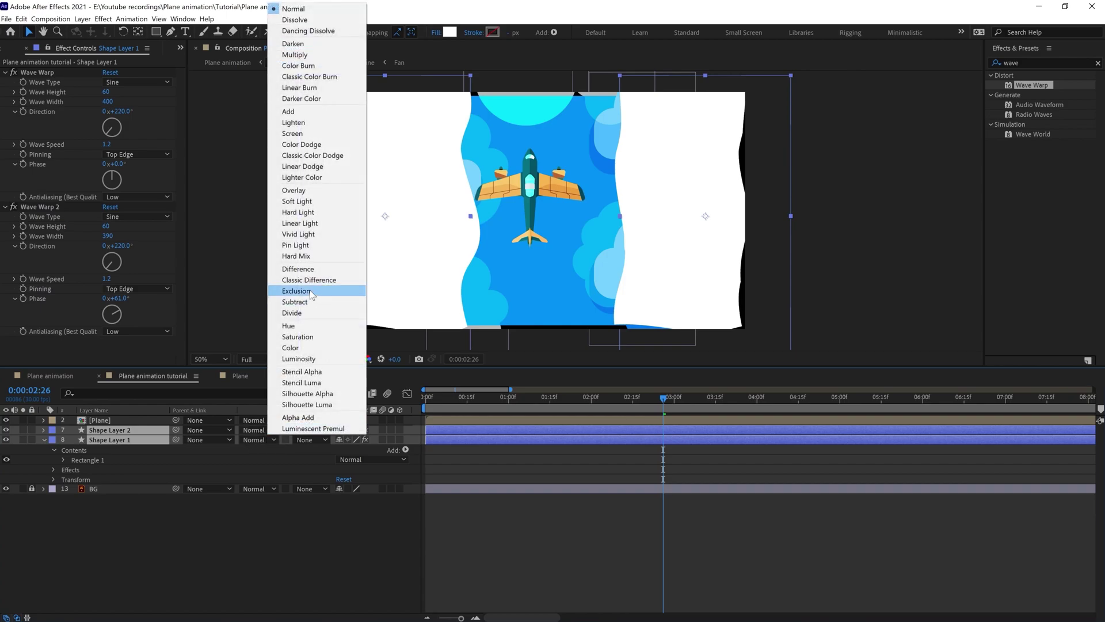
{"action": "left_click", "coordinate": [300, 202]}
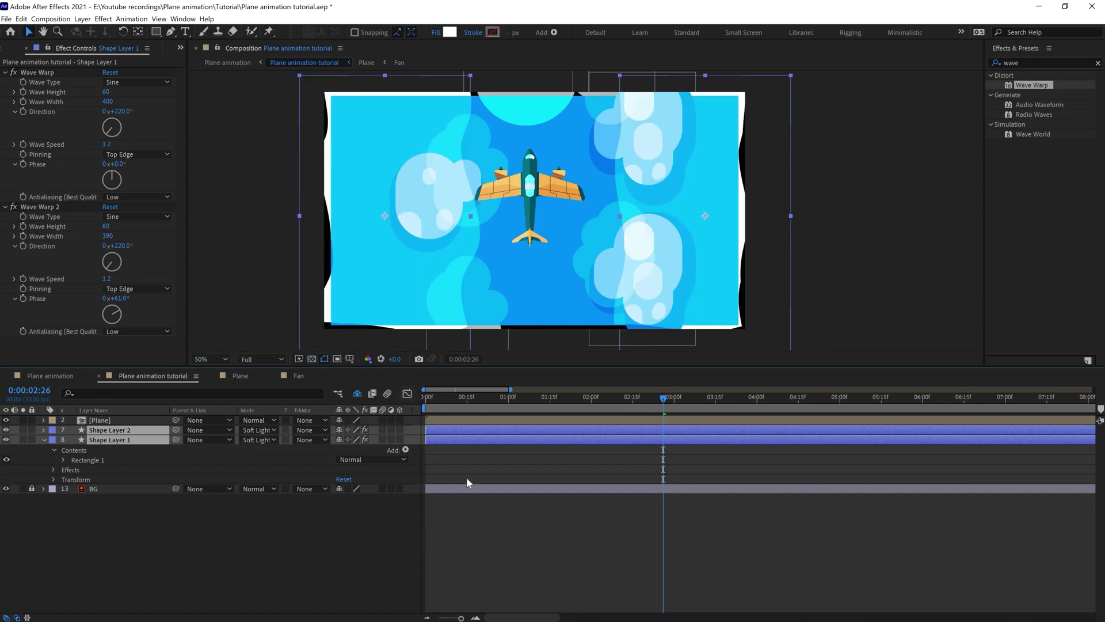
{"action": "left_click", "coordinate": [72, 377]}
{"action": "key", "text": "space"}
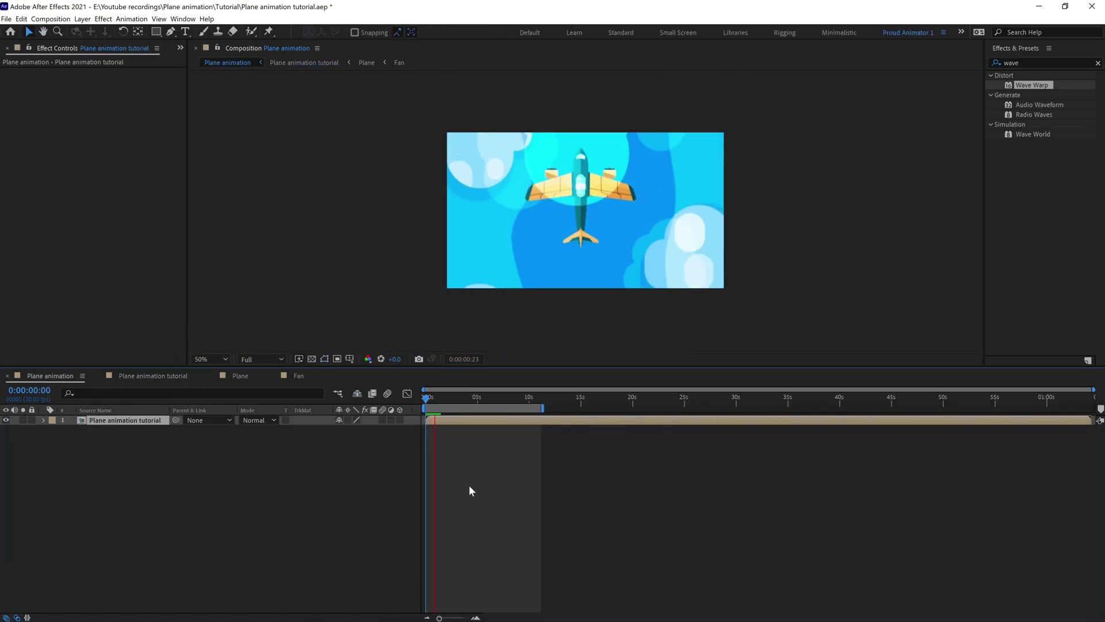